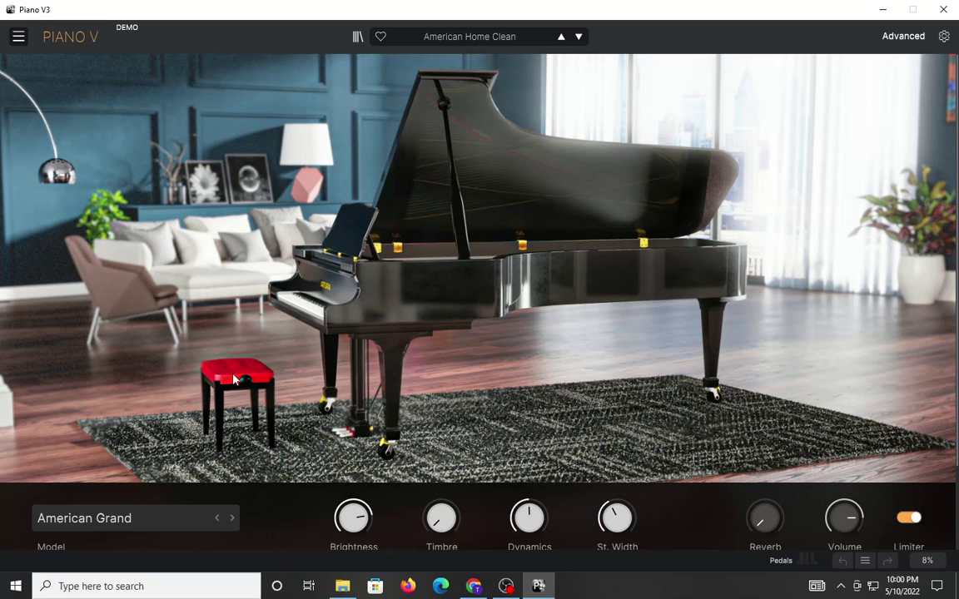
{"action": "scroll", "coordinate": [242, 357], "scroll_direction": "down", "scroll_amount": 3}
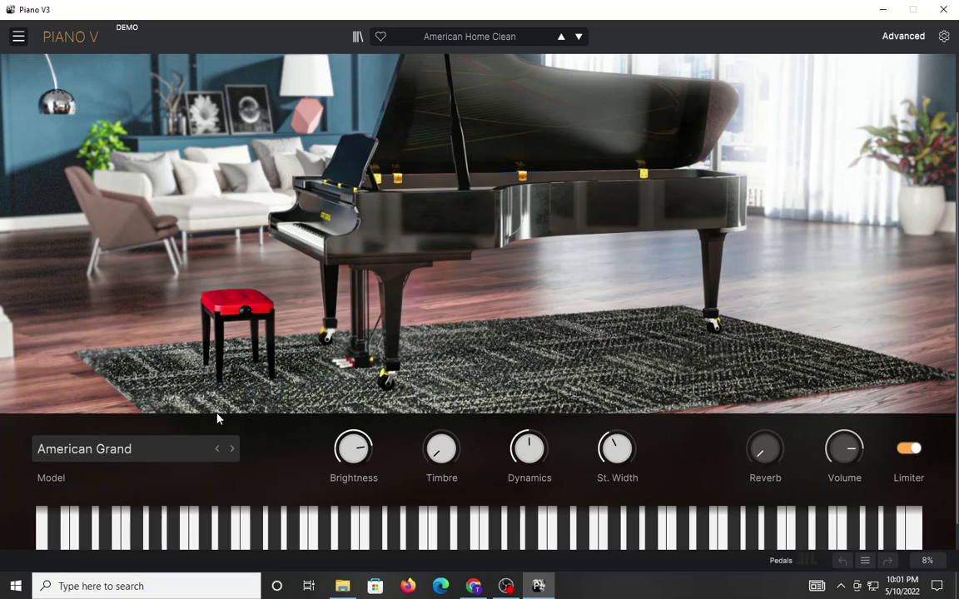
Cycle through every piano model, German Grand through Metal Grand, back to American Grand.
{"action": "left_click", "coordinate": [232, 449]}
{"action": "left_click", "coordinate": [231, 450]}
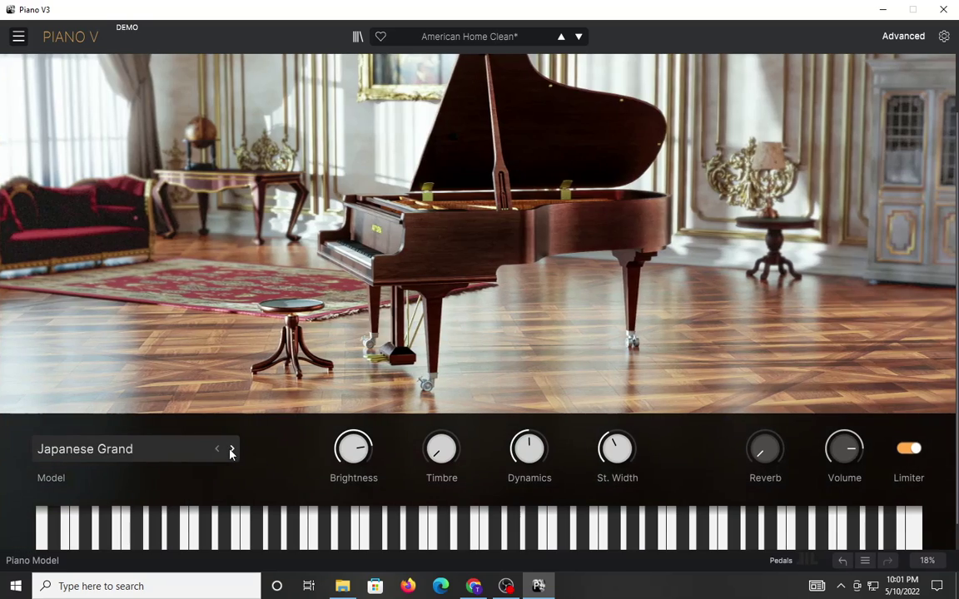
{"action": "left_click", "coordinate": [231, 450]}
{"action": "left_click", "coordinate": [232, 450]}
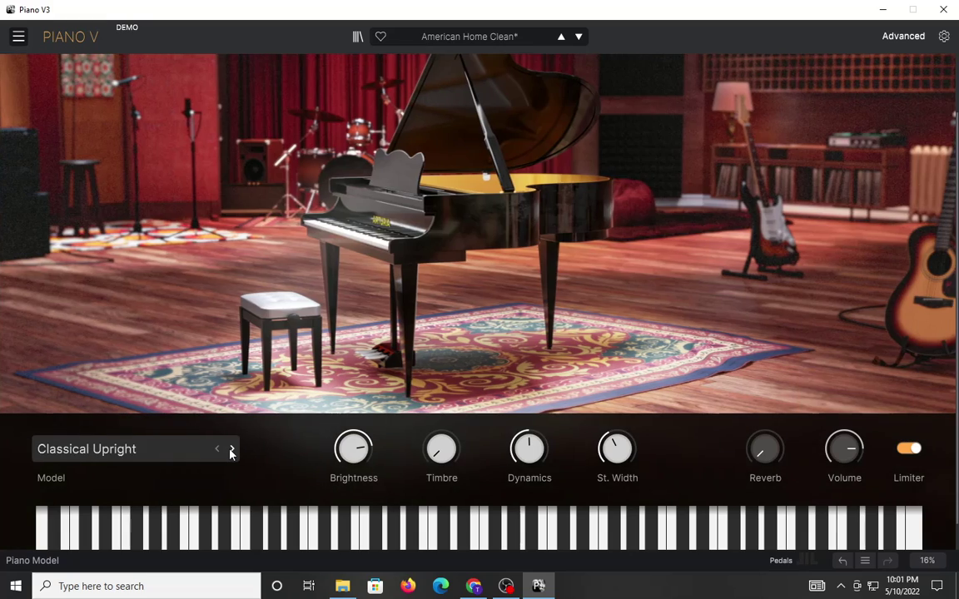
{"action": "left_click", "coordinate": [231, 449]}
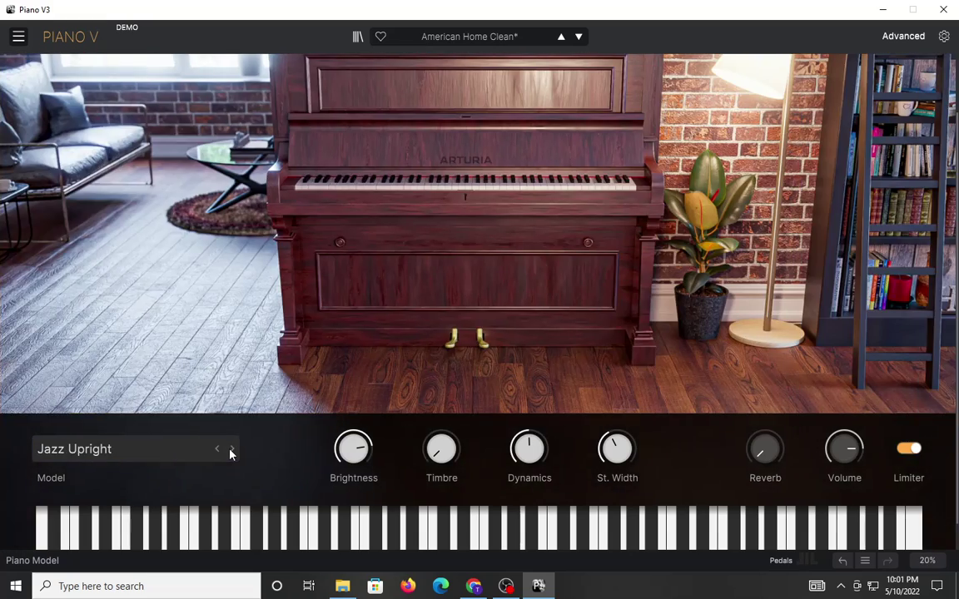
{"action": "left_click", "coordinate": [231, 449]}
{"action": "left_click", "coordinate": [232, 450]}
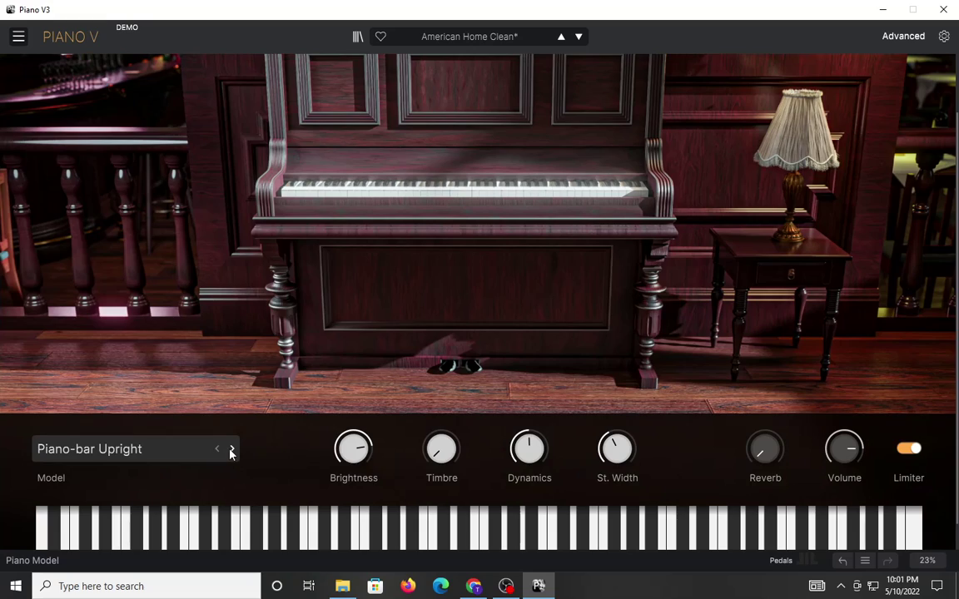
{"action": "left_click", "coordinate": [232, 450]}
{"action": "left_click", "coordinate": [231, 449]}
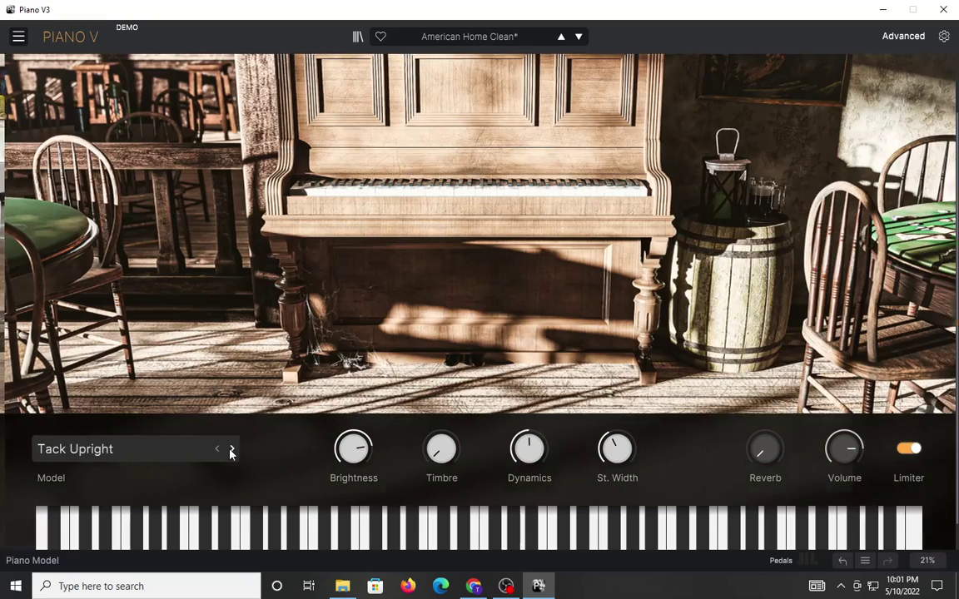
{"action": "left_click", "coordinate": [231, 450]}
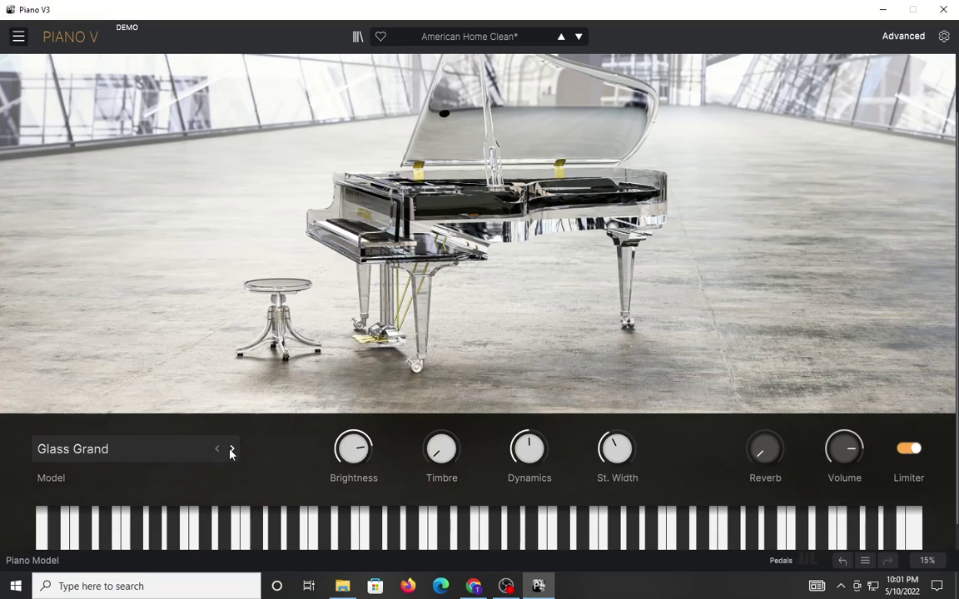
{"action": "left_click", "coordinate": [231, 450]}
{"action": "left_click", "coordinate": [231, 449]}
{"action": "scroll", "coordinate": [278, 279], "scroll_direction": "up", "scroll_amount": 1}
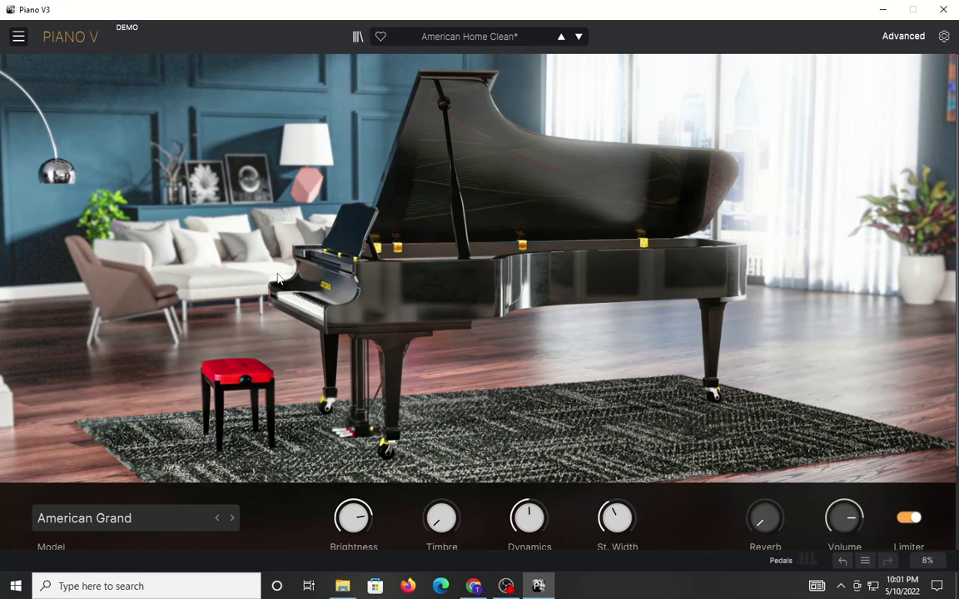
Lower Brightness and raise Timbre, Dynamics and the Reverb mix to 22.8%.
{"action": "scroll", "coordinate": [279, 278], "scroll_direction": "down", "scroll_amount": 2}
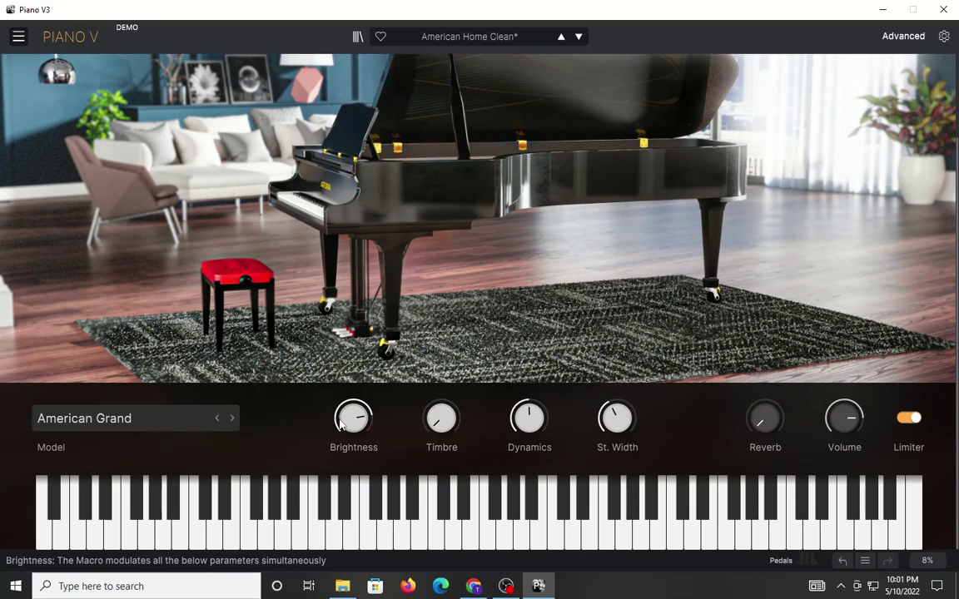
{"action": "left_click_drag", "start_coordinate": [372, 423], "coordinate": [372, 476]}
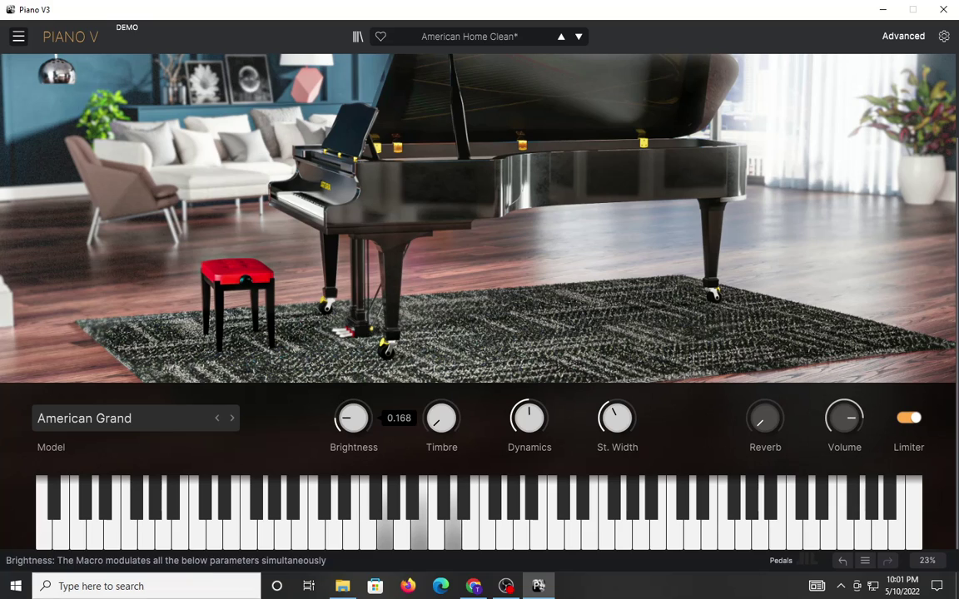
{"action": "left_click_drag", "start_coordinate": [441, 417], "coordinate": [441, 396]}
{"action": "mouse_move", "coordinate": [529, 418]}
{"action": "left_mouse_down"}
{"action": "mouse_move", "coordinate": [529, 442]}
{"action": "mouse_move", "coordinate": [529, 372]}
{"action": "mouse_move", "coordinate": [529, 403]}
{"action": "left_mouse_up"}
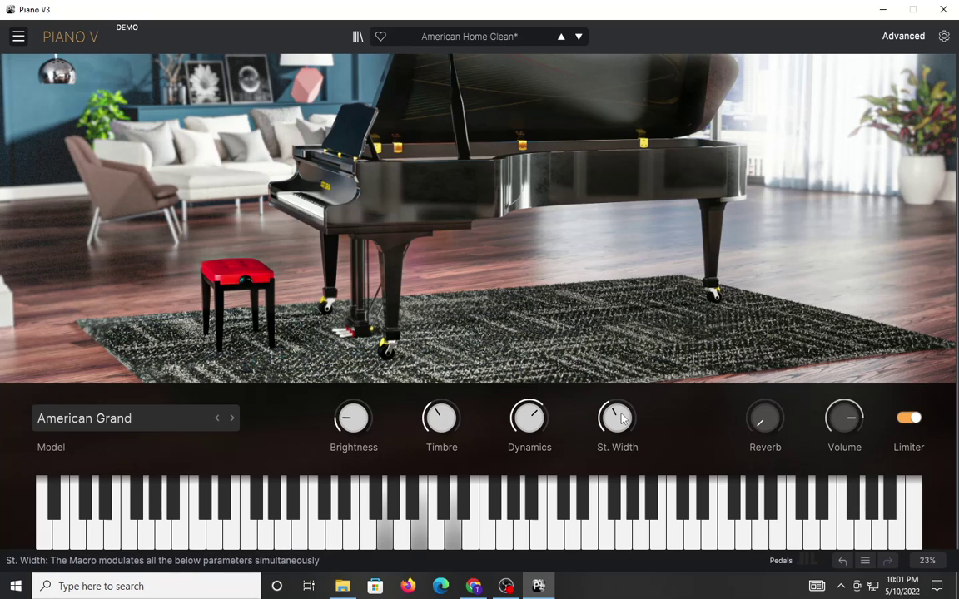
{"action": "mouse_move", "coordinate": [783, 423]}
{"action": "left_mouse_down"}
{"action": "mouse_move", "coordinate": [783, 333]}
{"action": "mouse_move", "coordinate": [783, 418]}
{"action": "left_mouse_up"}
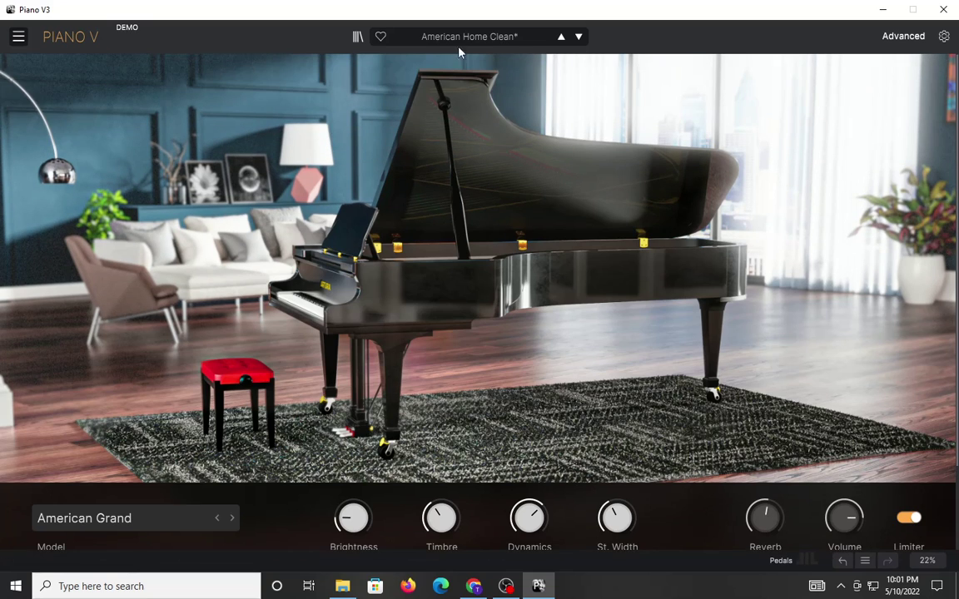
Browse the preset category list and dismiss it without choosing a preset.
{"action": "left_click", "coordinate": [449, 36]}
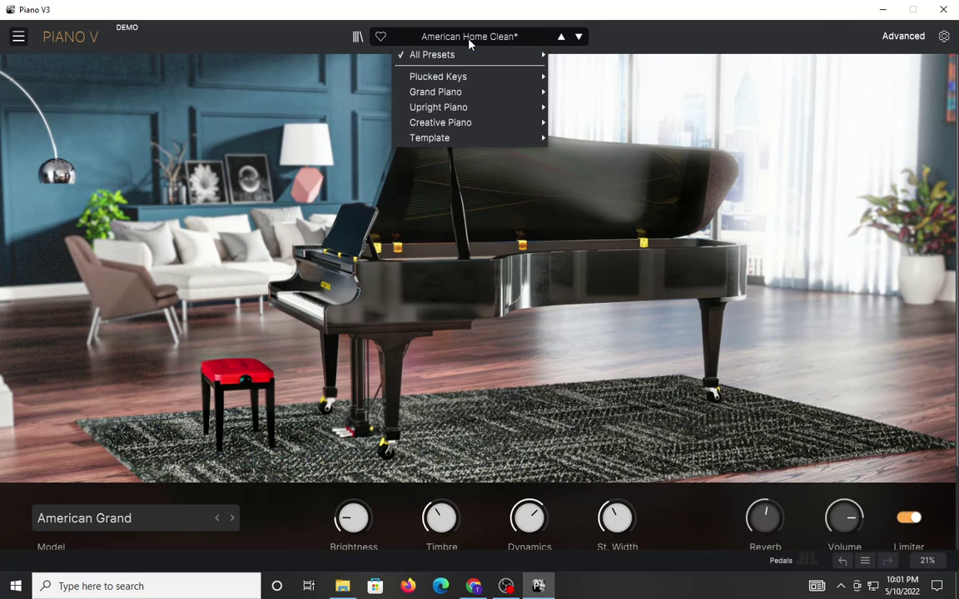
{"action": "mouse_move", "coordinate": [455, 93]}
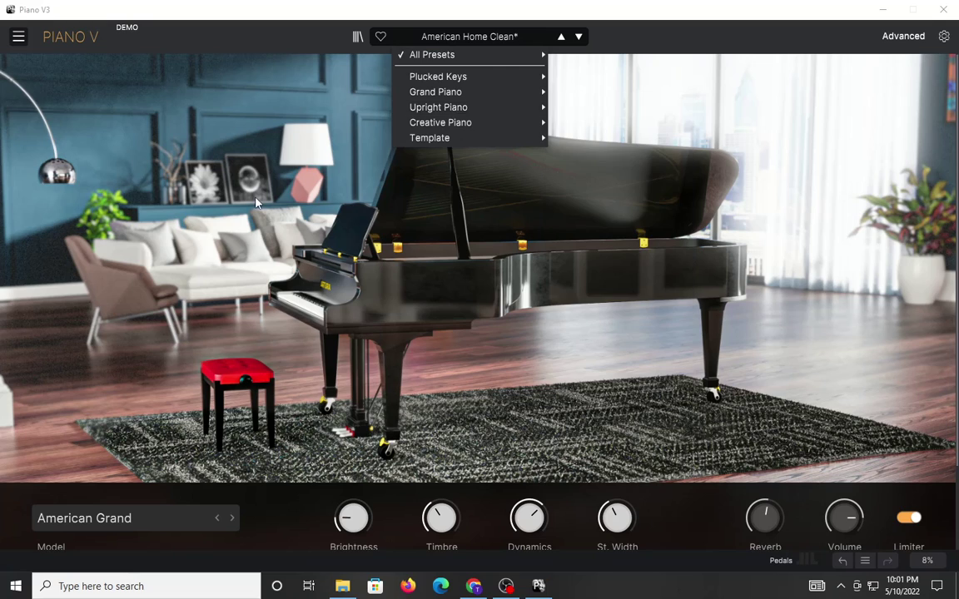
{"action": "left_click", "coordinate": [229, 176]}
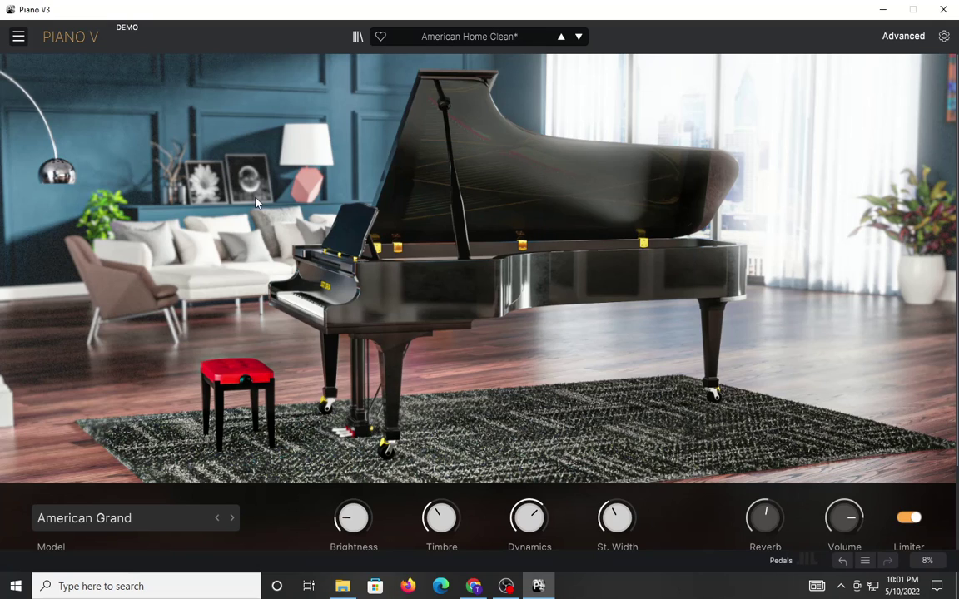
Show the advanced Model page and raise the Hammer Hardness.
{"action": "left_click", "coordinate": [895, 37]}
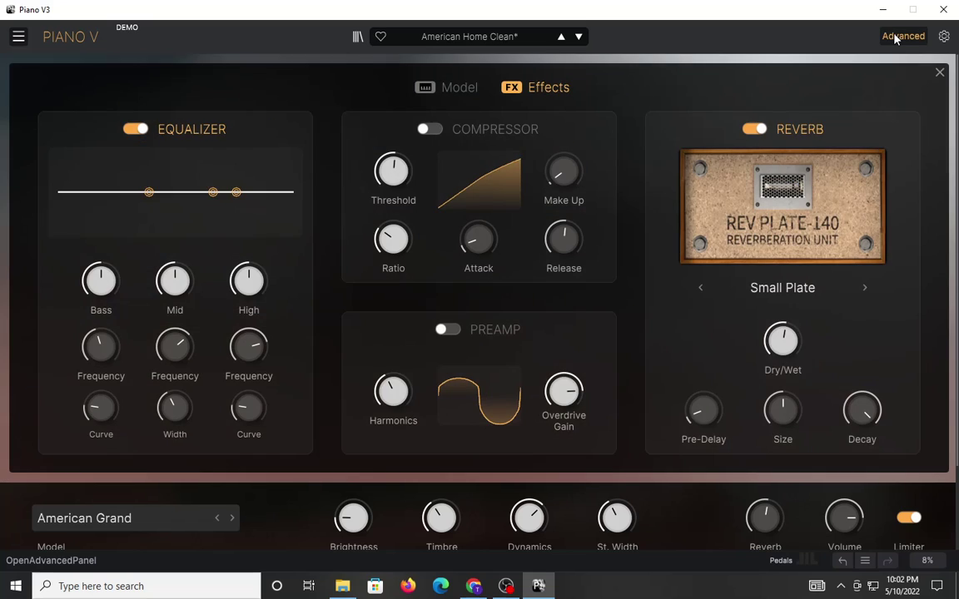
{"action": "left_click", "coordinate": [455, 87]}
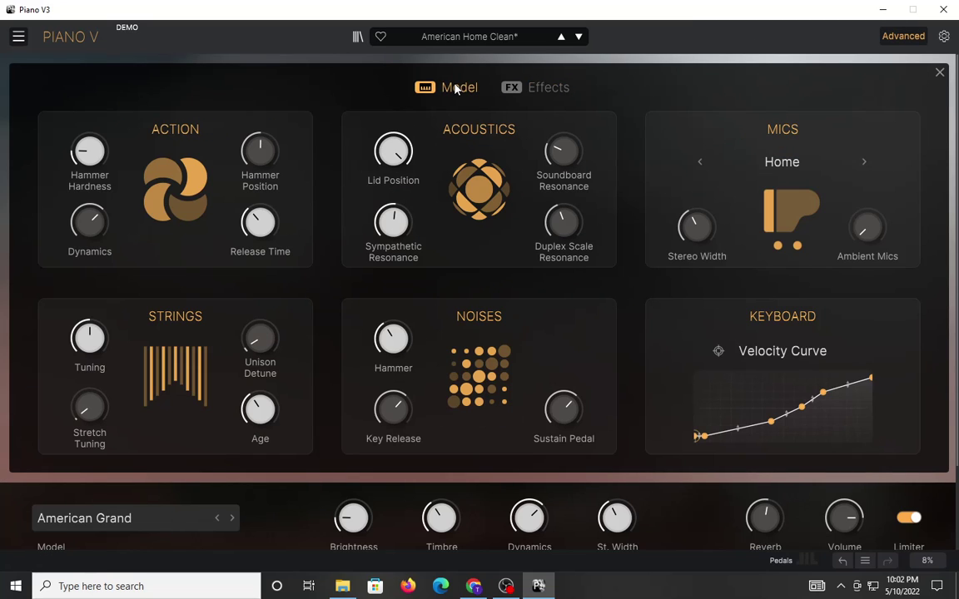
{"action": "mouse_move", "coordinate": [89, 164]}
{"action": "mouse_move", "coordinate": [89, 164]}
{"action": "left_mouse_down"}
{"action": "mouse_move", "coordinate": [89, 29]}
{"action": "mouse_move", "coordinate": [89, 150]}
{"action": "left_mouse_up"}
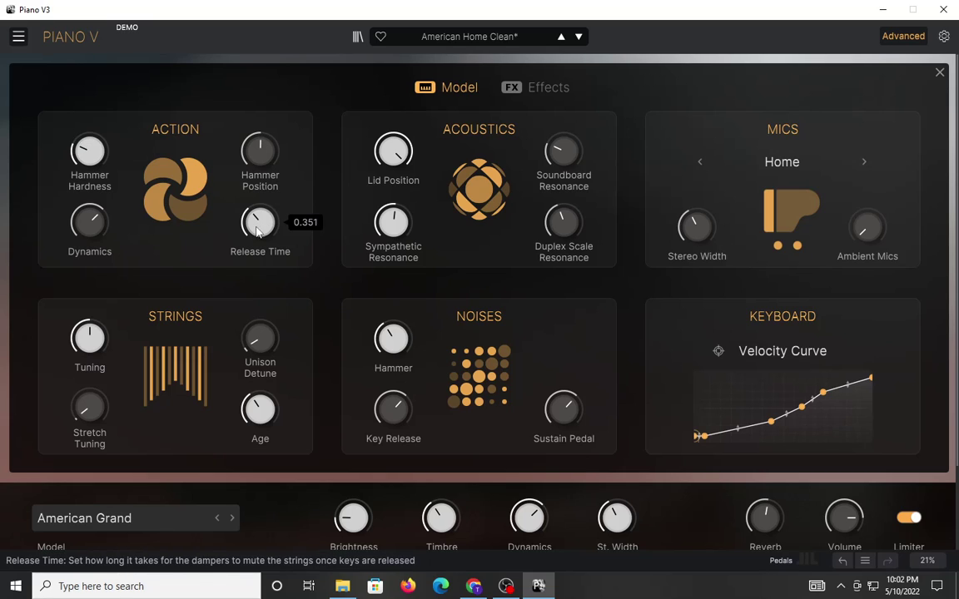
{"action": "mouse_move", "coordinate": [84, 344]}
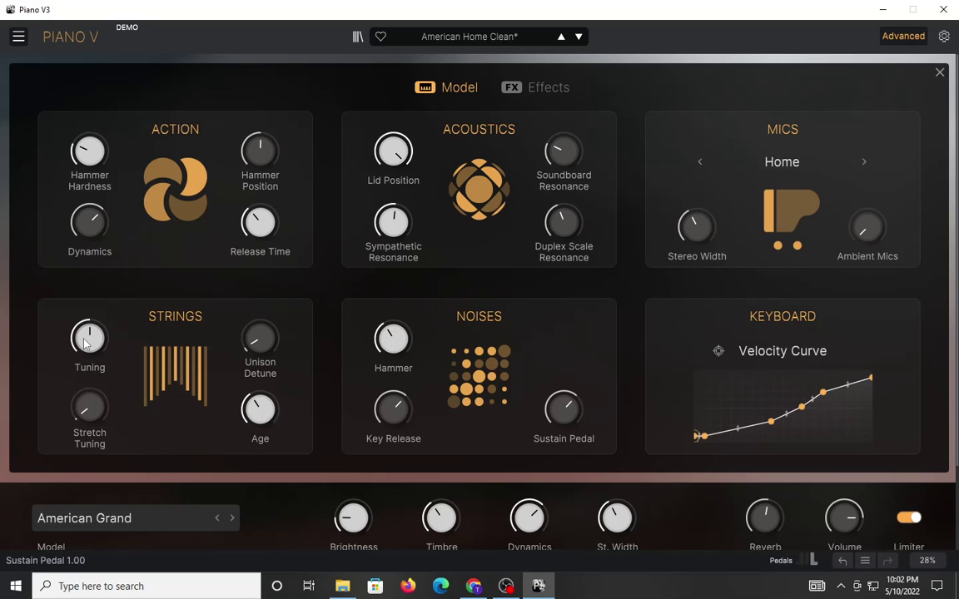
Tune the strings down toward 425 Hz and raise Age and Stretch Tuning.
{"action": "left_click_drag", "start_coordinate": [85, 343], "coordinate": [86, 356]}
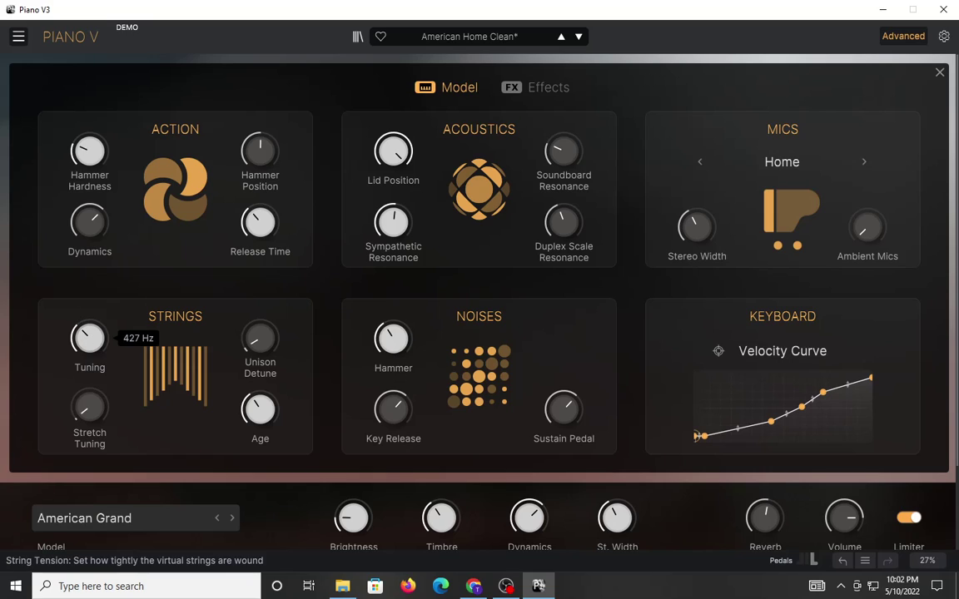
{"action": "scroll", "coordinate": [85, 343], "scroll_direction": "up", "scroll_amount": 1}
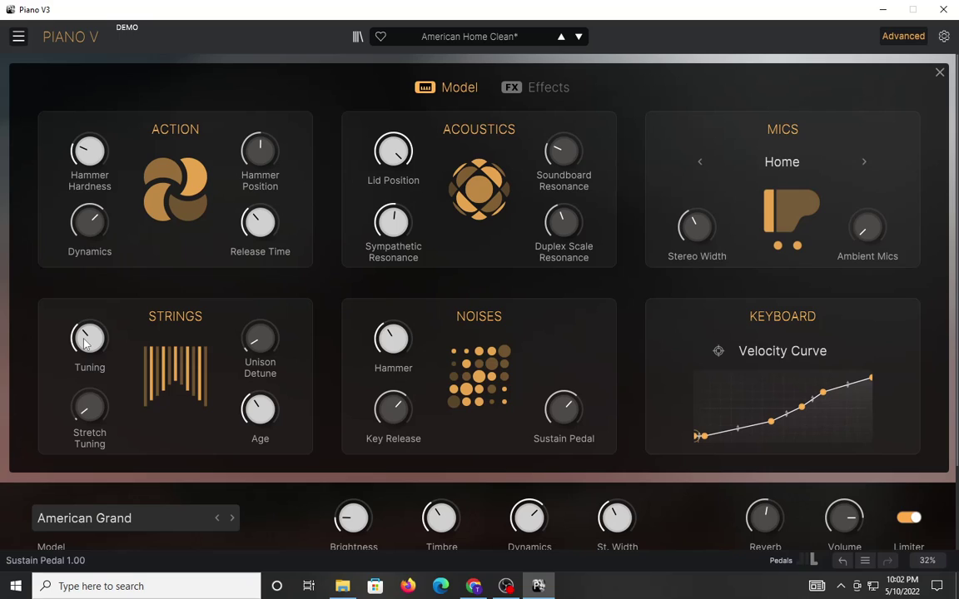
{"action": "mouse_move", "coordinate": [89, 350]}
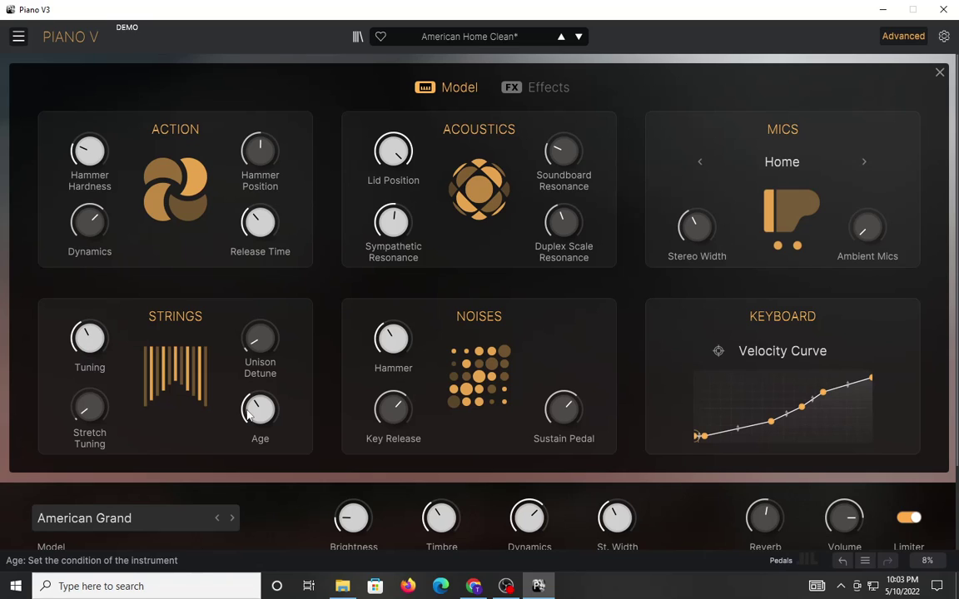
{"action": "mouse_move", "coordinate": [260, 408]}
{"action": "mouse_move", "coordinate": [260, 407]}
{"action": "left_mouse_down"}
{"action": "mouse_move", "coordinate": [259, 383]}
{"action": "mouse_move", "coordinate": [260, 391]}
{"action": "left_mouse_up"}
{"action": "left_click_drag", "start_coordinate": [91, 411], "coordinate": [92, 376]}
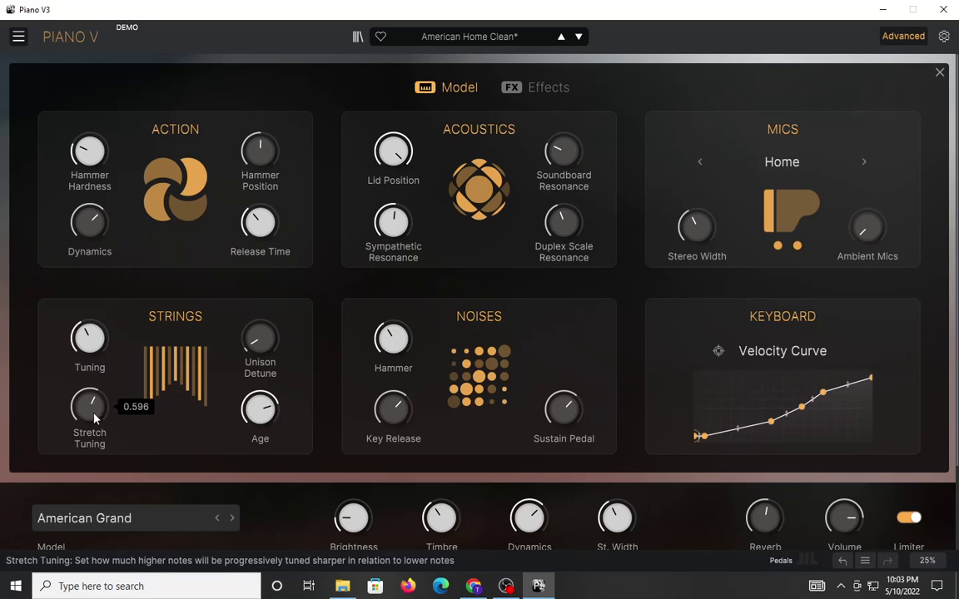
{"action": "left_click_drag", "start_coordinate": [89, 337], "coordinate": [89, 342]}
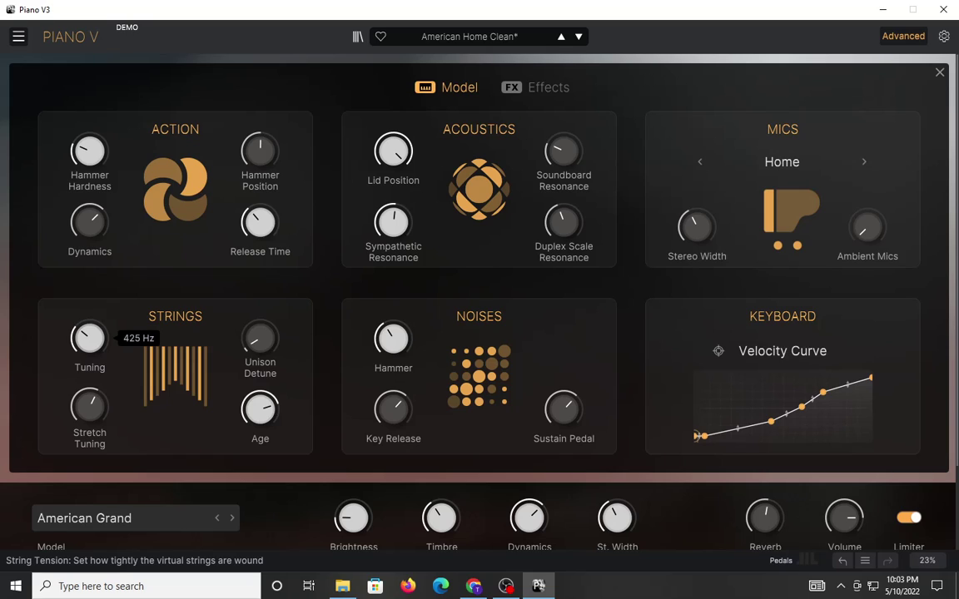
Set Hammer noise to 0.164 and lower Sustain Pedal noise to about -3 dB.
{"action": "left_click_drag", "start_coordinate": [89, 343], "coordinate": [89, 342]}
{"action": "left_click_drag", "start_coordinate": [392, 337], "coordinate": [392, 367]}
{"action": "left_click", "coordinate": [393, 337]}
{"action": "mouse_move", "coordinate": [568, 413]}
{"action": "left_click_drag", "start_coordinate": [568, 412], "coordinate": [568, 422]}
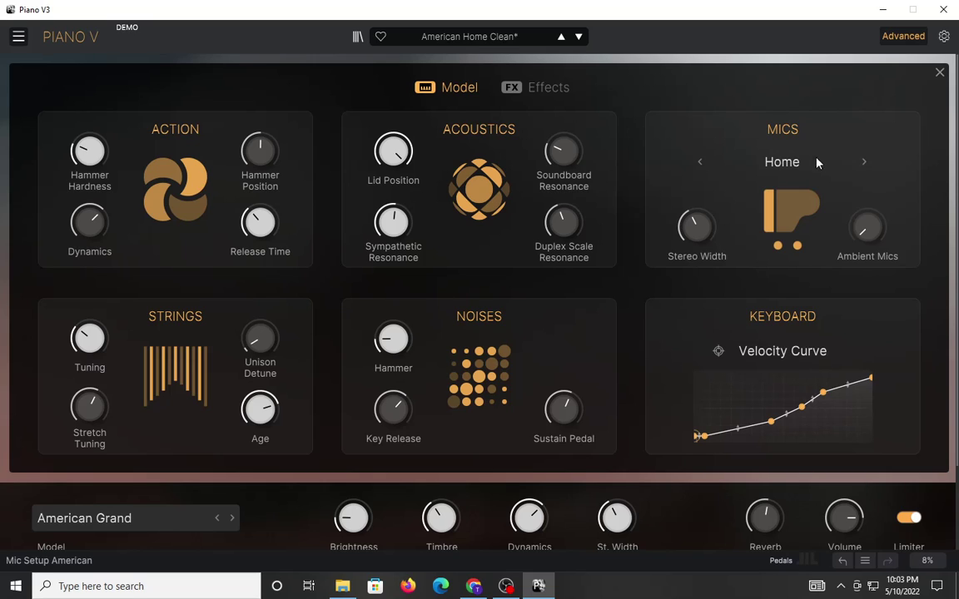
Cycle the mic setups round to Pop, raise the ambient mics, then switch to Mono.
{"action": "left_click", "coordinate": [863, 162]}
{"action": "left_click", "coordinate": [862, 163]}
{"action": "left_click", "coordinate": [862, 162]}
{"action": "left_click", "coordinate": [862, 162]}
{"action": "left_click", "coordinate": [862, 163]}
{"action": "left_click", "coordinate": [863, 162]}
{"action": "left_click", "coordinate": [862, 162]}
{"action": "left_click", "coordinate": [863, 163]}
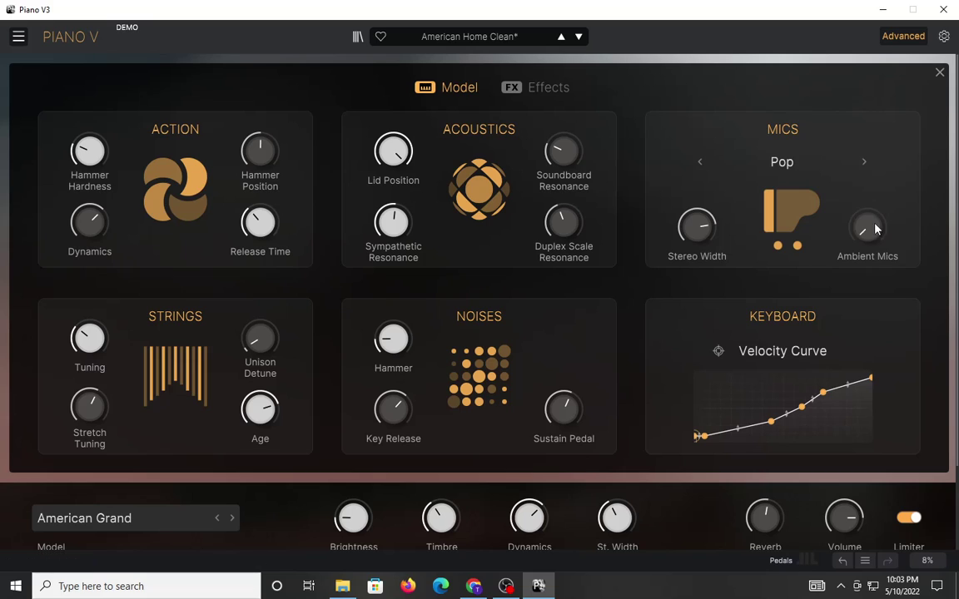
{"action": "left_click_drag", "start_coordinate": [866, 225], "coordinate": [866, 205]}
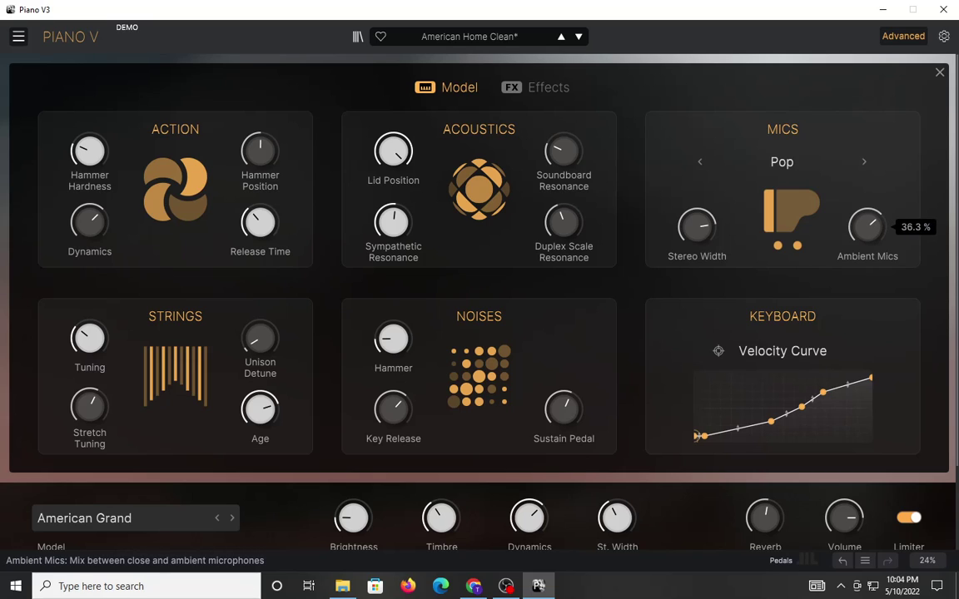
{"action": "left_click", "coordinate": [866, 162]}
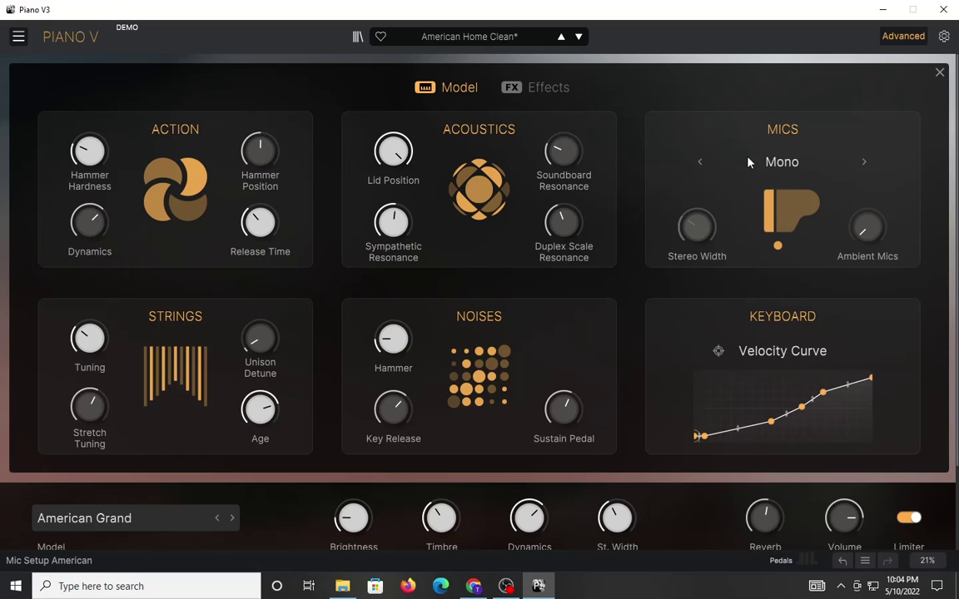
Show the advanced Effects page with Equalizer and Reverb sections.
{"action": "left_click", "coordinate": [541, 89]}
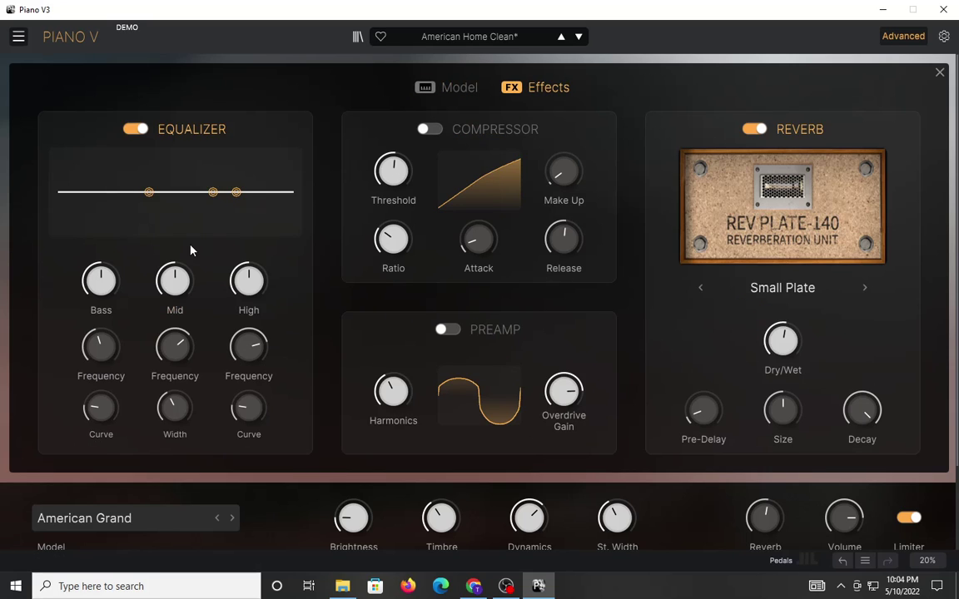
{"action": "scroll", "coordinate": [190, 247], "scroll_direction": "down", "scroll_amount": 3}
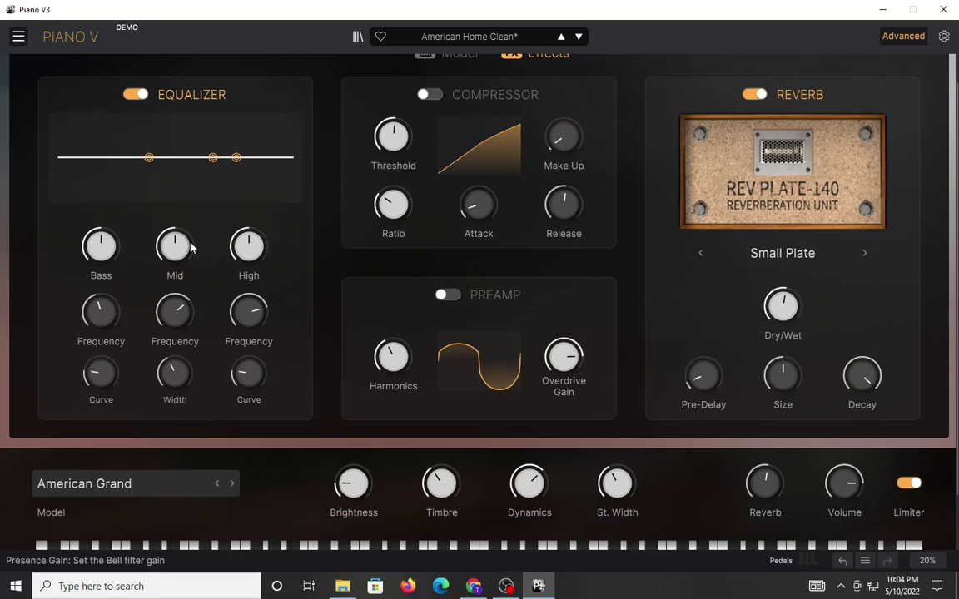
{"action": "scroll", "coordinate": [189, 247], "scroll_direction": "up", "scroll_amount": 3}
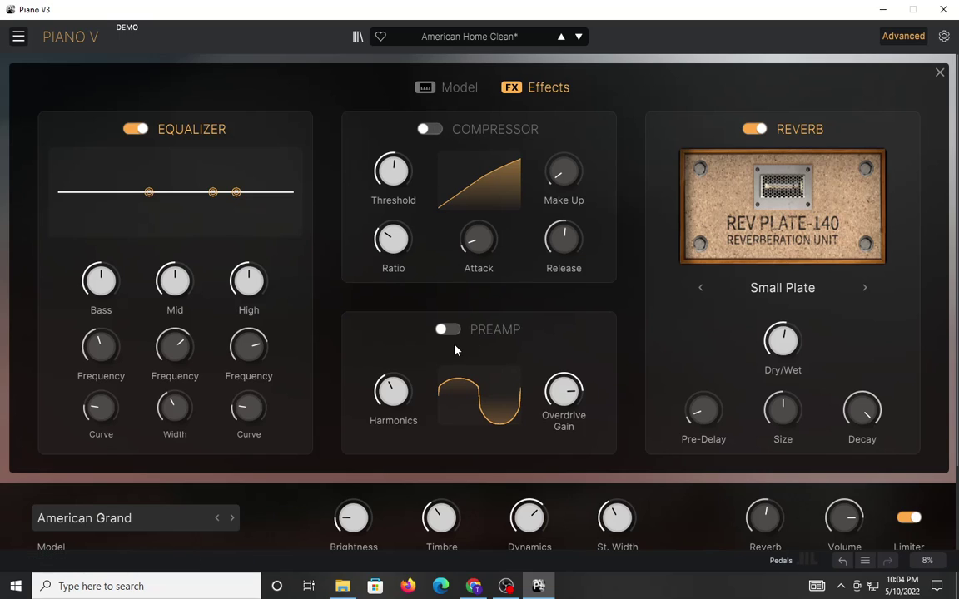
Audition every reverb type, Spring through Factory Hall, ending back on Small Plate.
{"action": "left_click", "coordinate": [865, 288]}
{"action": "left_click", "coordinate": [865, 288]}
{"action": "left_click", "coordinate": [864, 288]}
{"action": "left_click", "coordinate": [865, 288]}
{"action": "left_click", "coordinate": [865, 288]}
{"action": "left_click", "coordinate": [865, 287]}
{"action": "left_click", "coordinate": [865, 288]}
{"action": "left_click", "coordinate": [864, 288]}
{"action": "left_click", "coordinate": [865, 288]}
{"action": "left_click", "coordinate": [865, 288]}
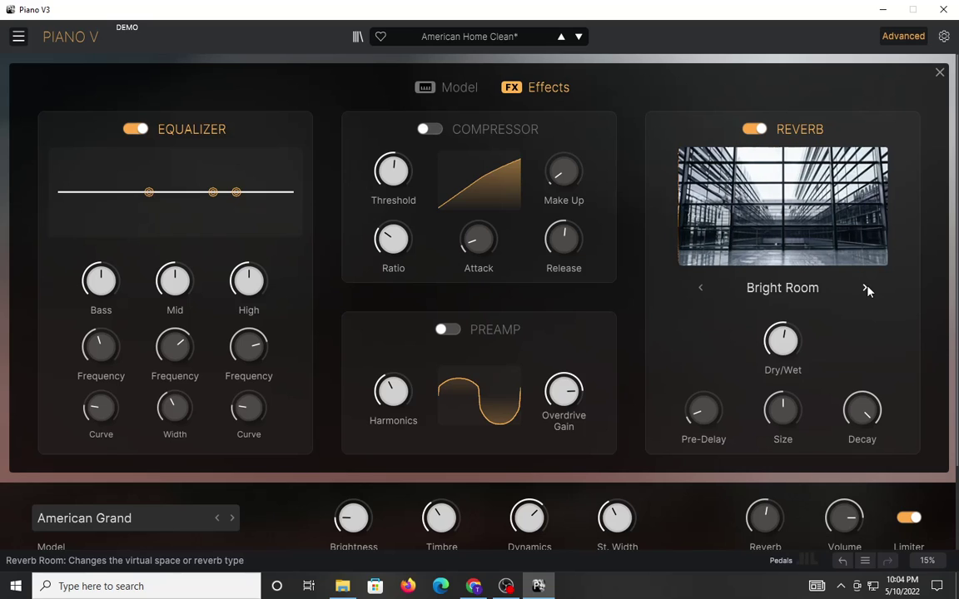
{"action": "left_click", "coordinate": [864, 288]}
{"action": "left_click", "coordinate": [864, 288]}
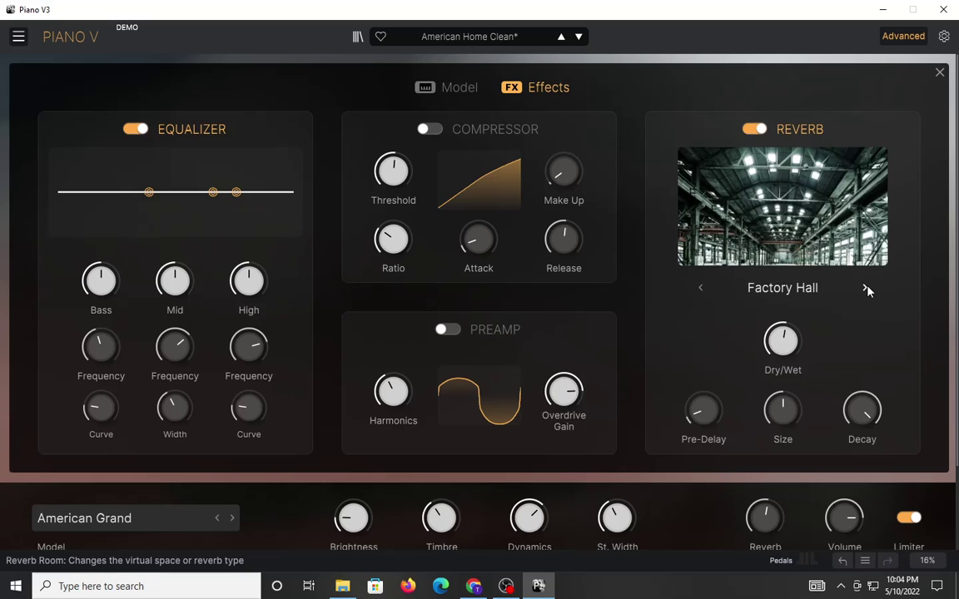
{"action": "left_click", "coordinate": [864, 288]}
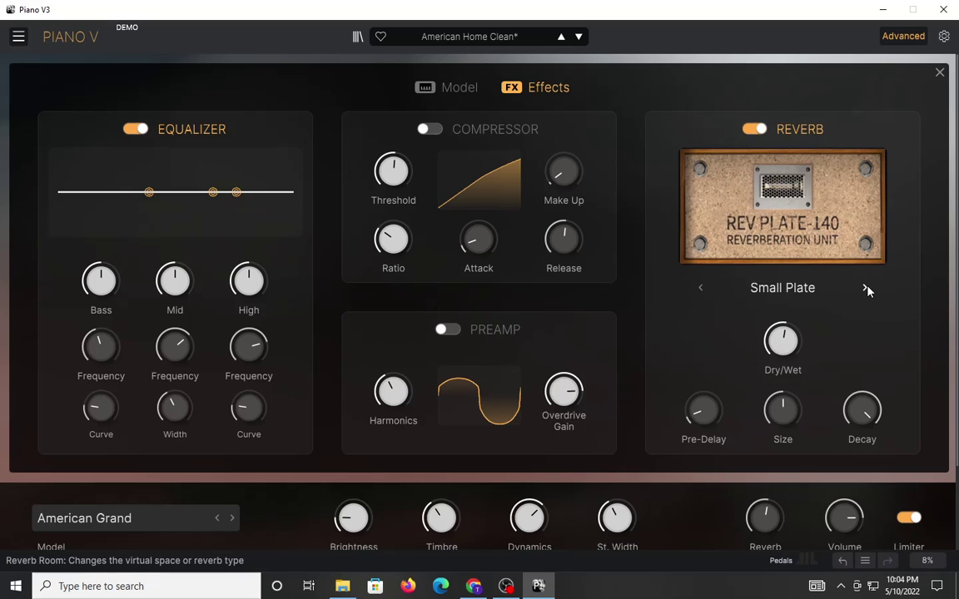
Change the piano model to Glass Grand and close the advanced panel.
{"action": "left_click", "coordinate": [422, 93]}
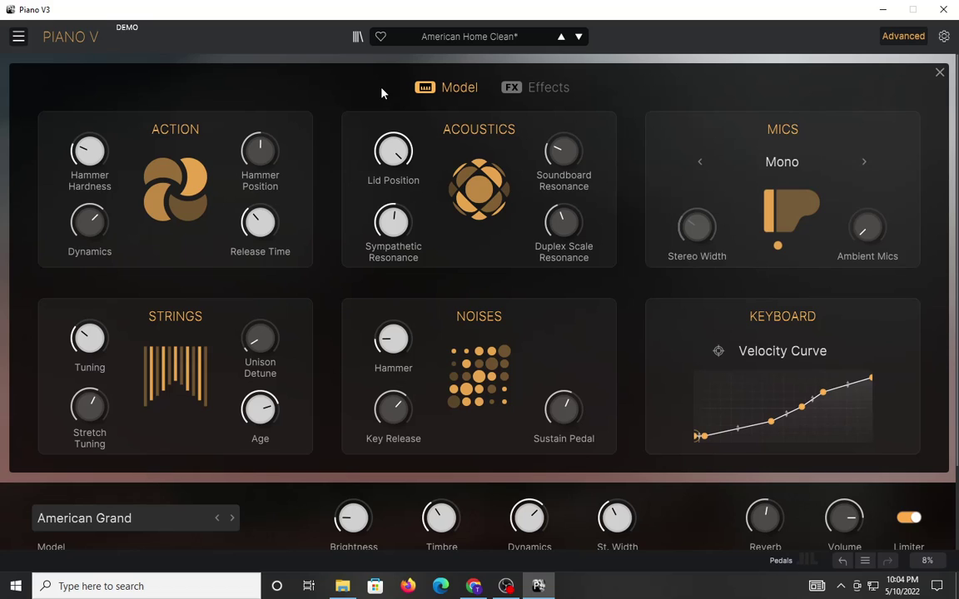
{"action": "left_click", "coordinate": [158, 520]}
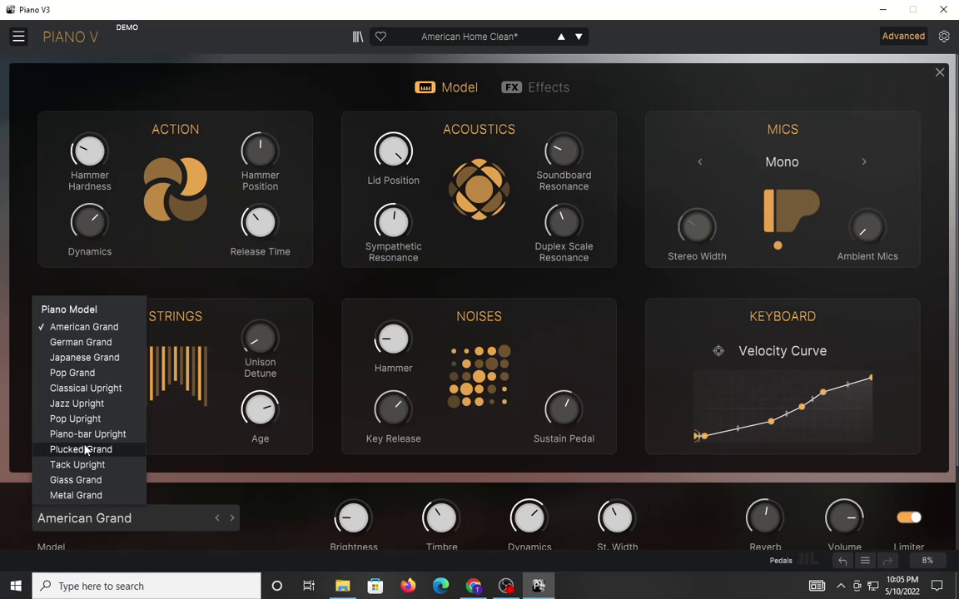
{"action": "left_click", "coordinate": [79, 480]}
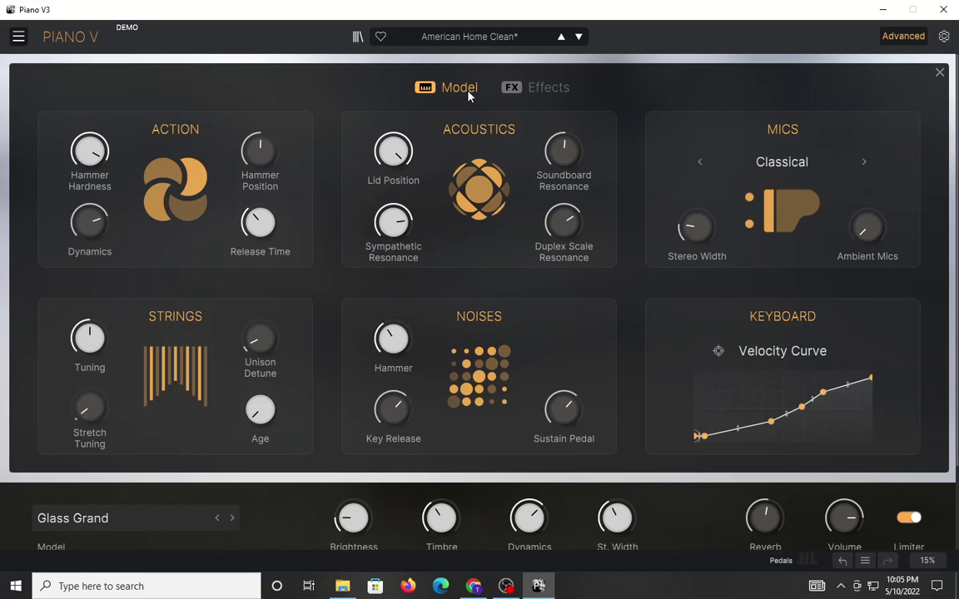
{"action": "left_click", "coordinate": [536, 86]}
{"action": "left_click", "coordinate": [884, 39]}
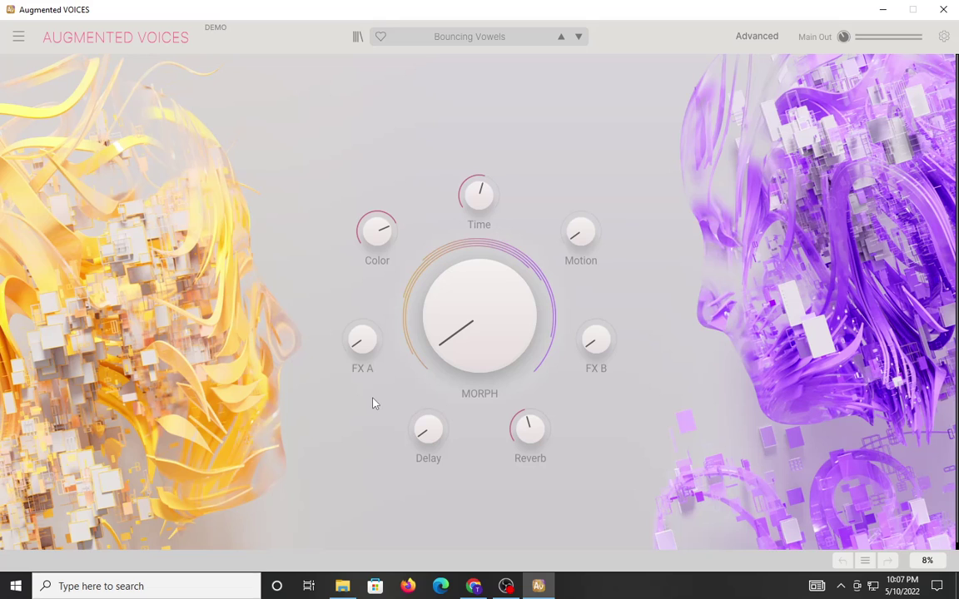
Glance at the preset categories, then bring up the advanced Layers view.
{"action": "left_click", "coordinate": [476, 37]}
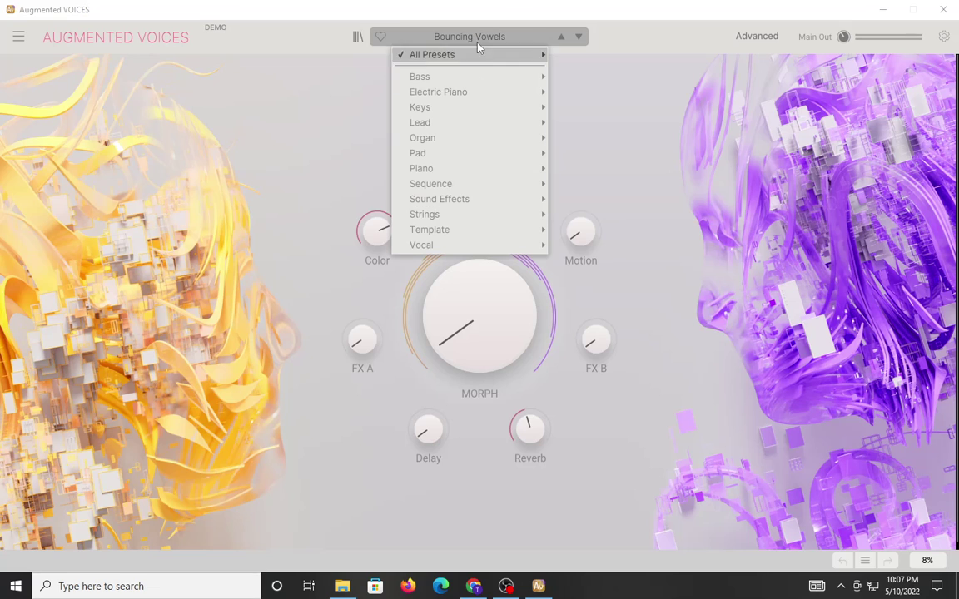
{"action": "left_click", "coordinate": [650, 218]}
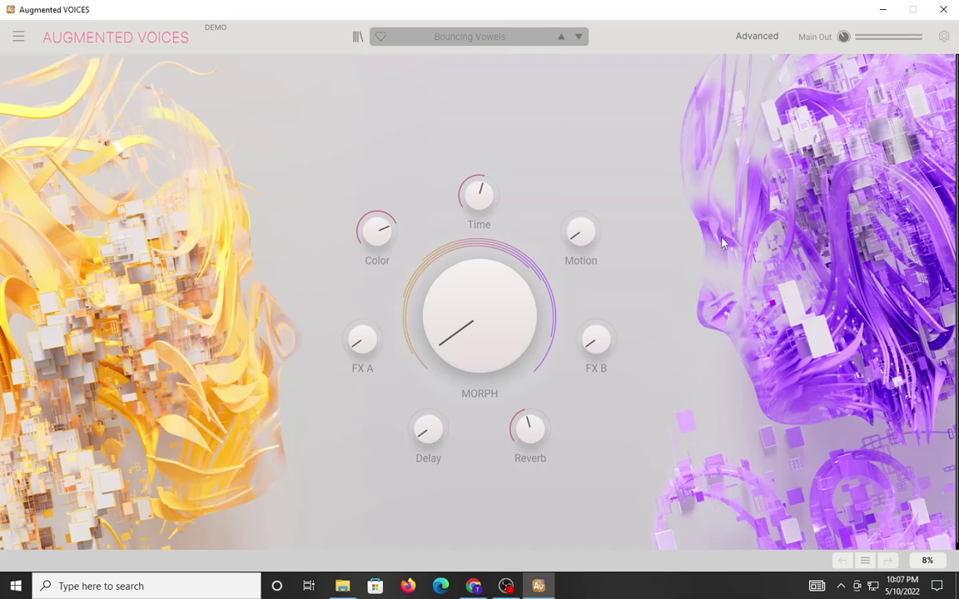
{"action": "left_click", "coordinate": [757, 36]}
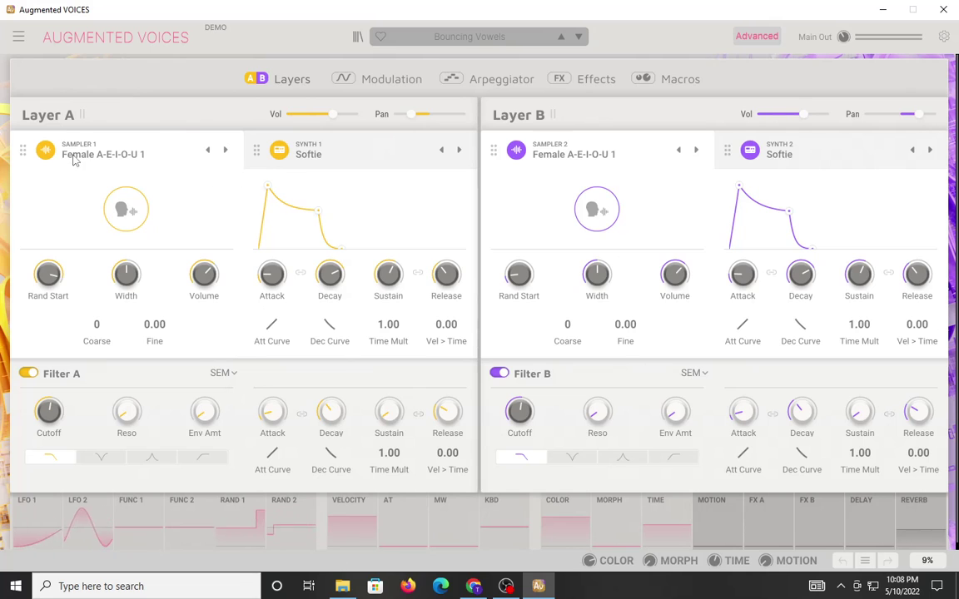
Bypass and re-enable Layer A's Sampler 1 while browsing samples, settling on Female A-E-I-O-U 2.
{"action": "left_click", "coordinate": [224, 149]}
{"action": "left_click", "coordinate": [46, 149]}
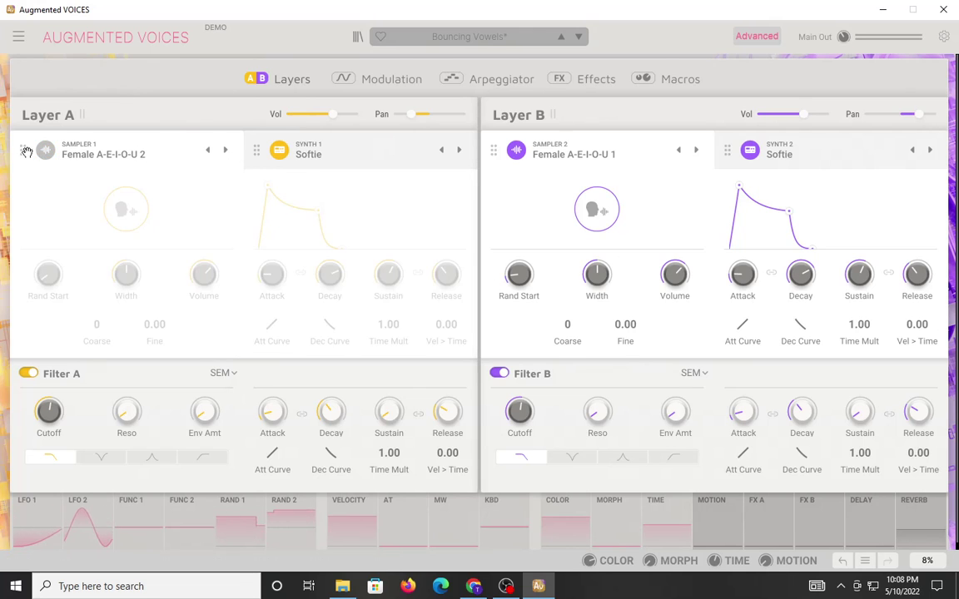
{"action": "left_click", "coordinate": [207, 150]}
{"action": "left_click", "coordinate": [46, 150]}
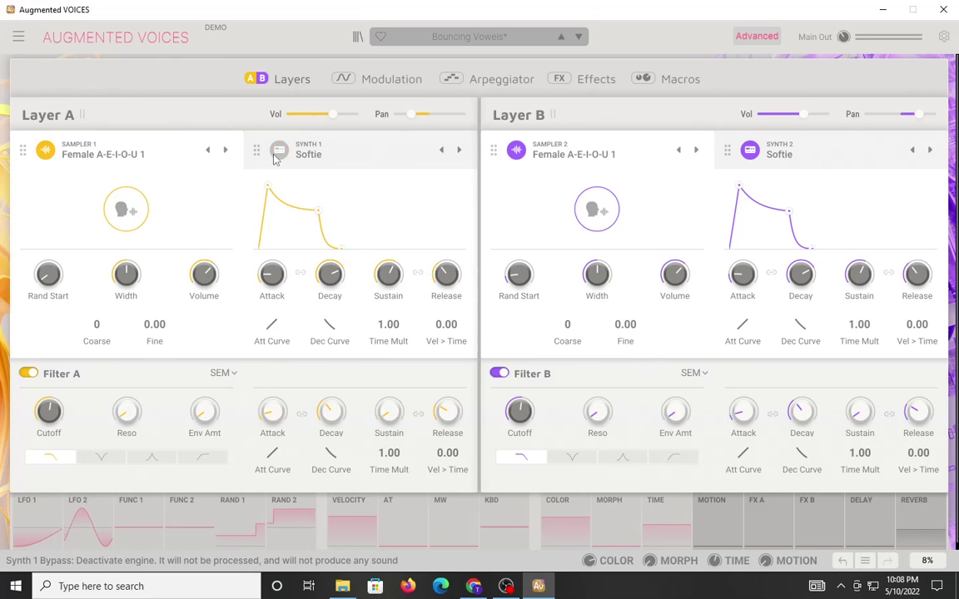
{"action": "left_click", "coordinate": [224, 150]}
{"action": "left_click", "coordinate": [208, 151]}
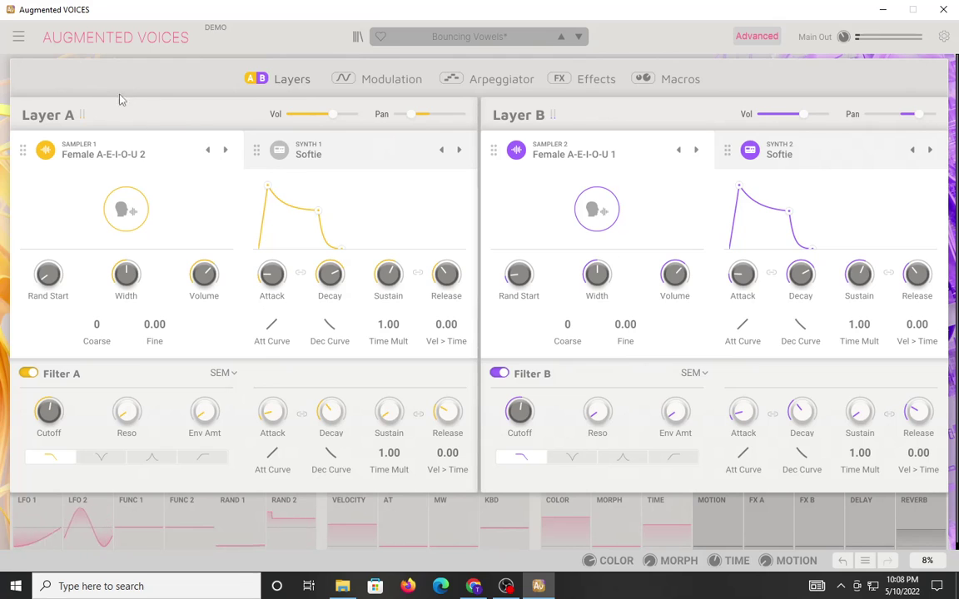
Step Sampler 1 to Female Aah 1 and bypass Layer B's Sampler 2.
{"action": "left_click", "coordinate": [223, 151]}
{"action": "left_click", "coordinate": [223, 151]}
{"action": "left_click", "coordinate": [223, 151]}
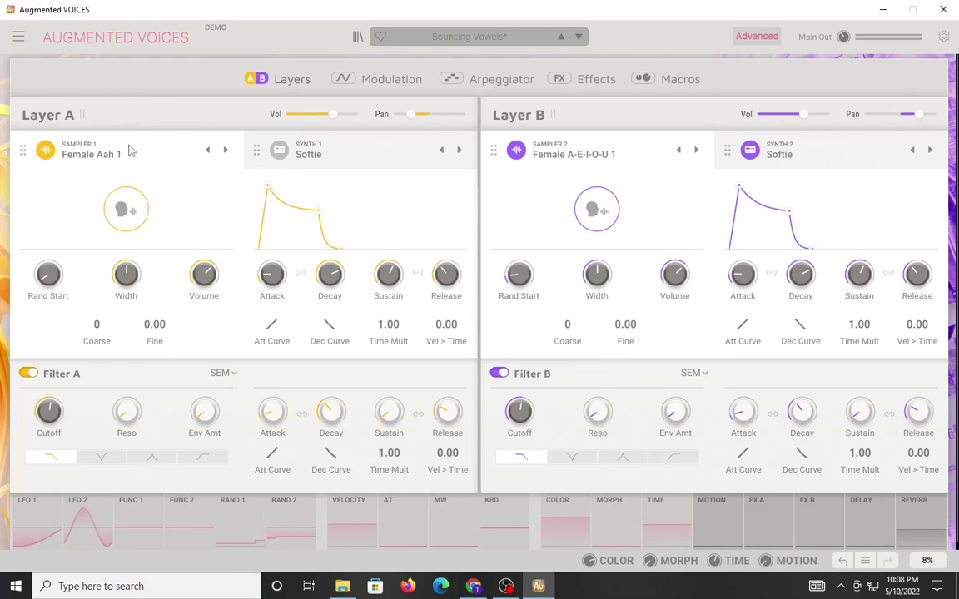
{"action": "left_click", "coordinate": [515, 151]}
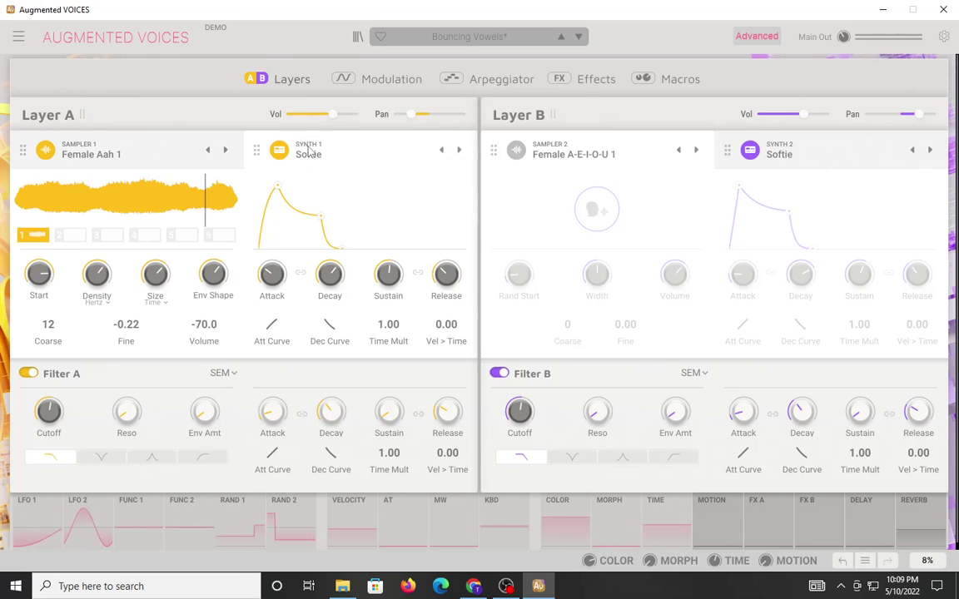
{"action": "left_click", "coordinate": [219, 151]}
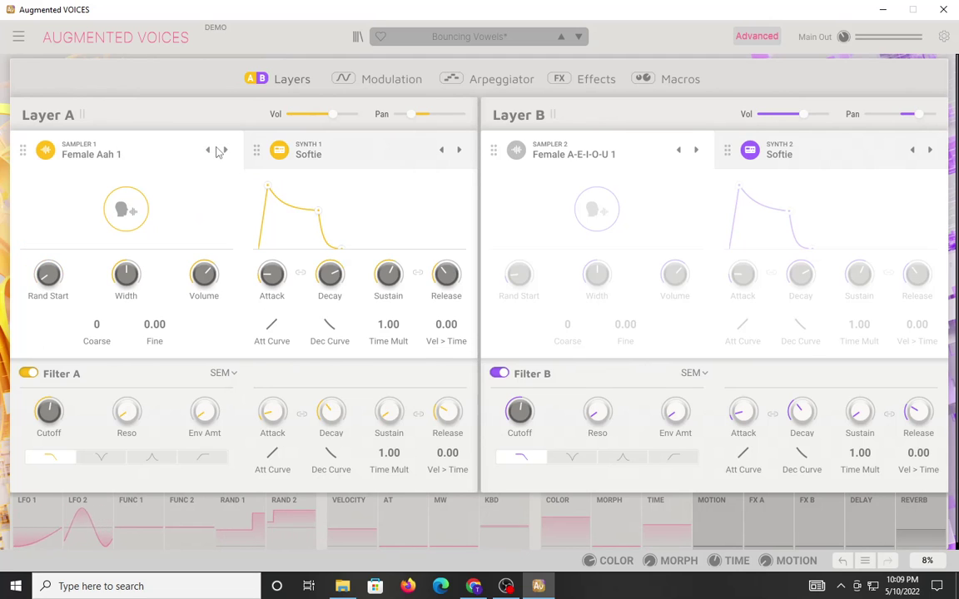
Open Synth 1's engine browser and toggle the Synth 1 bypass off and back on.
{"action": "left_click", "coordinate": [314, 155]}
{"action": "left_click", "coordinate": [317, 156]}
{"action": "left_click", "coordinate": [316, 155]}
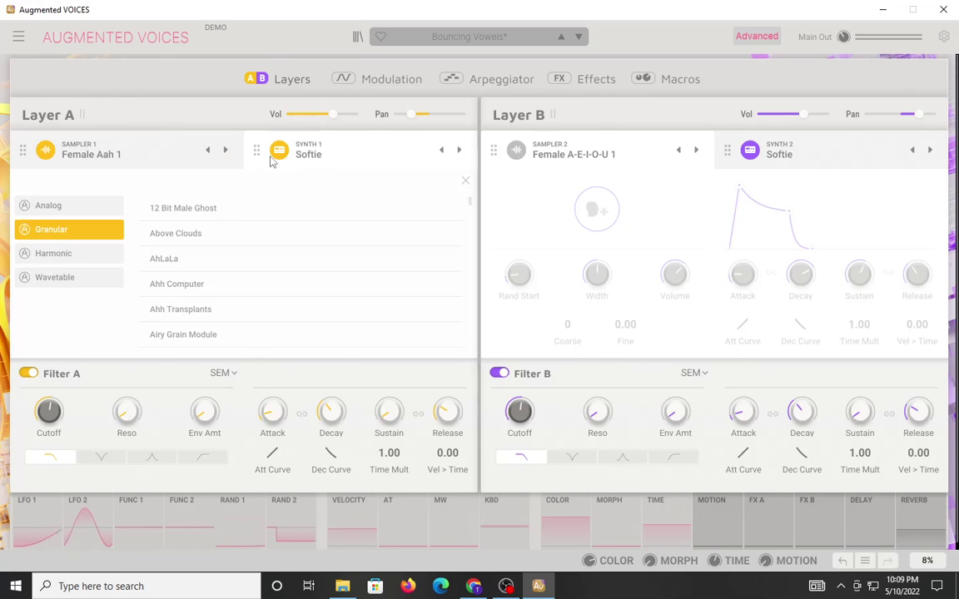
{"action": "left_click", "coordinate": [283, 160]}
{"action": "left_click", "coordinate": [283, 161]}
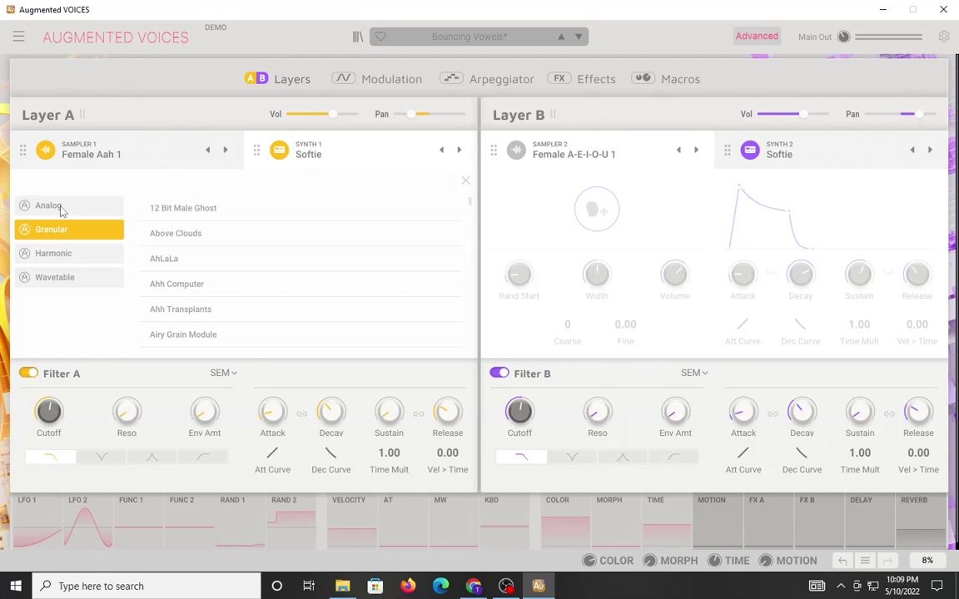
{"action": "left_click", "coordinate": [125, 139]}
Browse the Analog and Granular engine lists, re-toggle bypass, and close the browser keeping Softie.
{"action": "left_click", "coordinate": [296, 138]}
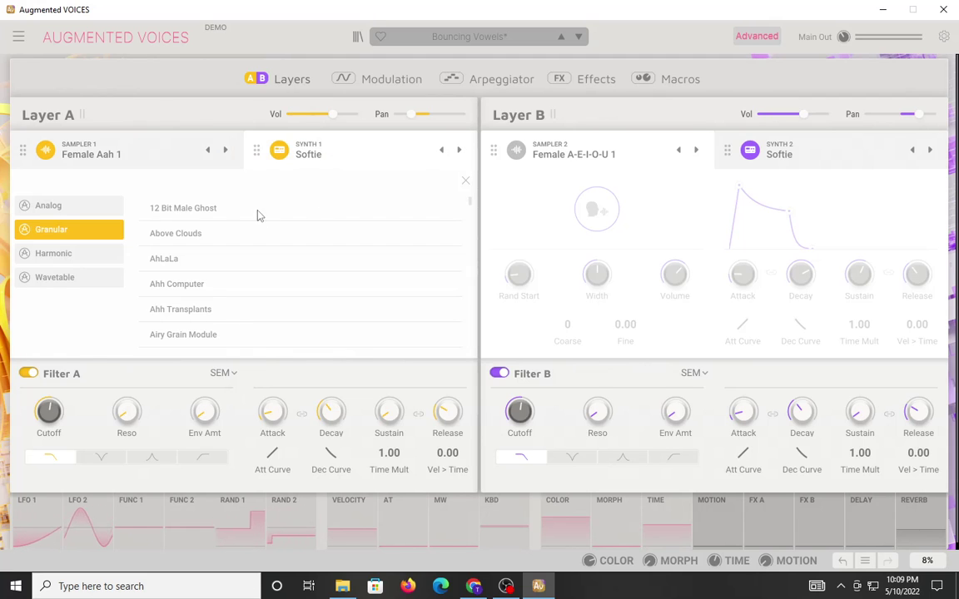
{"action": "left_click", "coordinate": [52, 208]}
{"action": "left_click", "coordinate": [75, 236]}
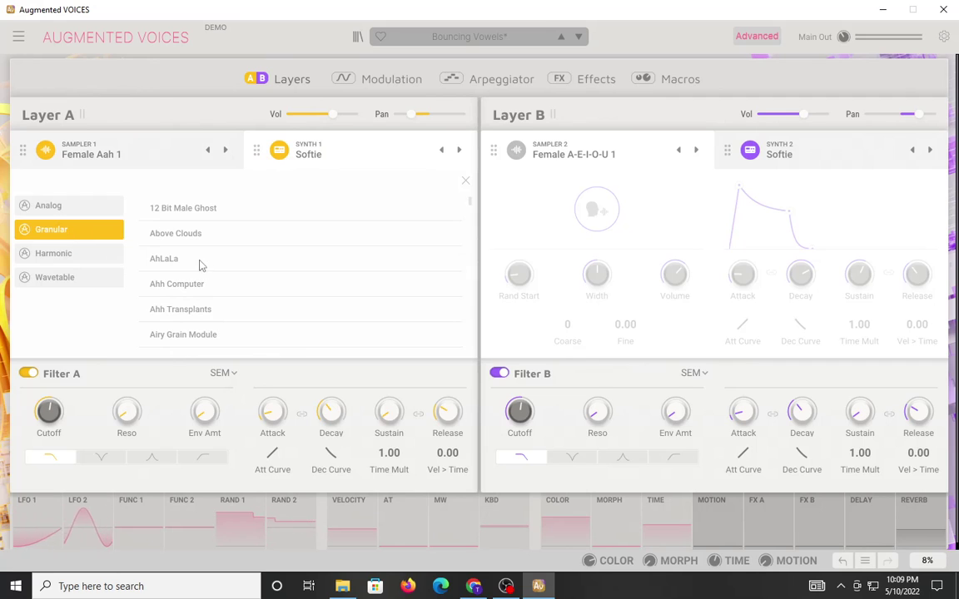
{"action": "left_click", "coordinate": [279, 152]}
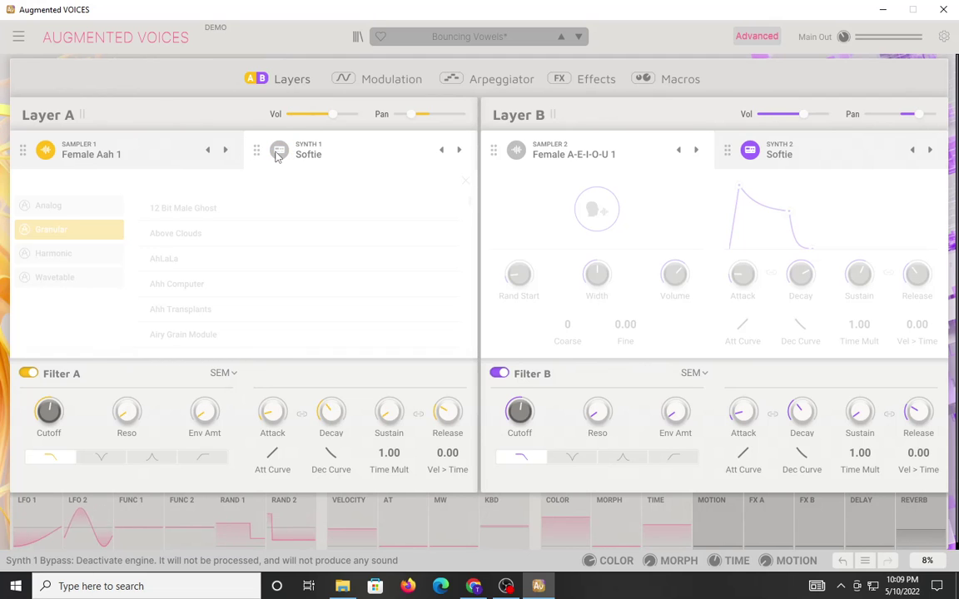
{"action": "left_click", "coordinate": [279, 153]}
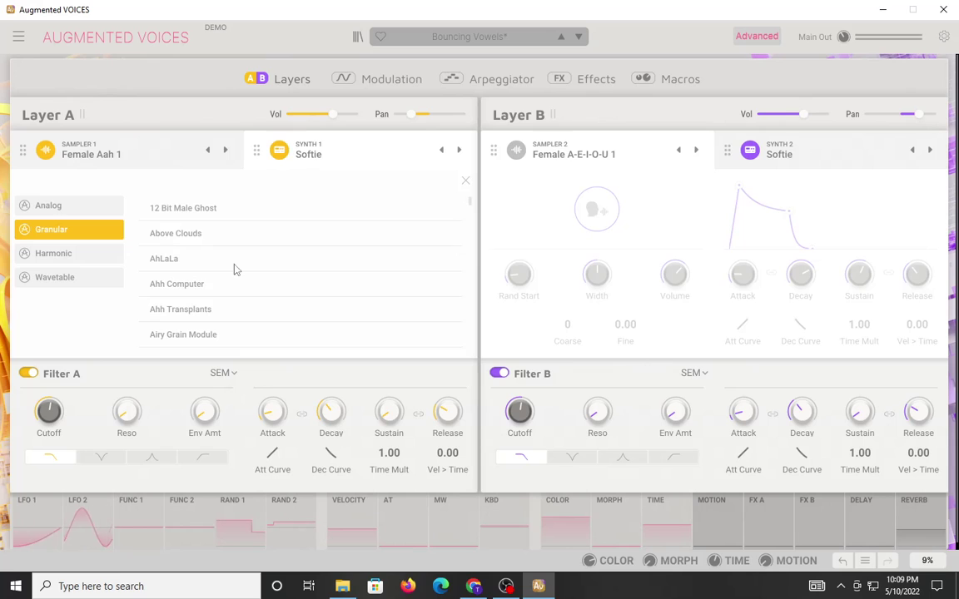
{"action": "left_click", "coordinate": [465, 181]}
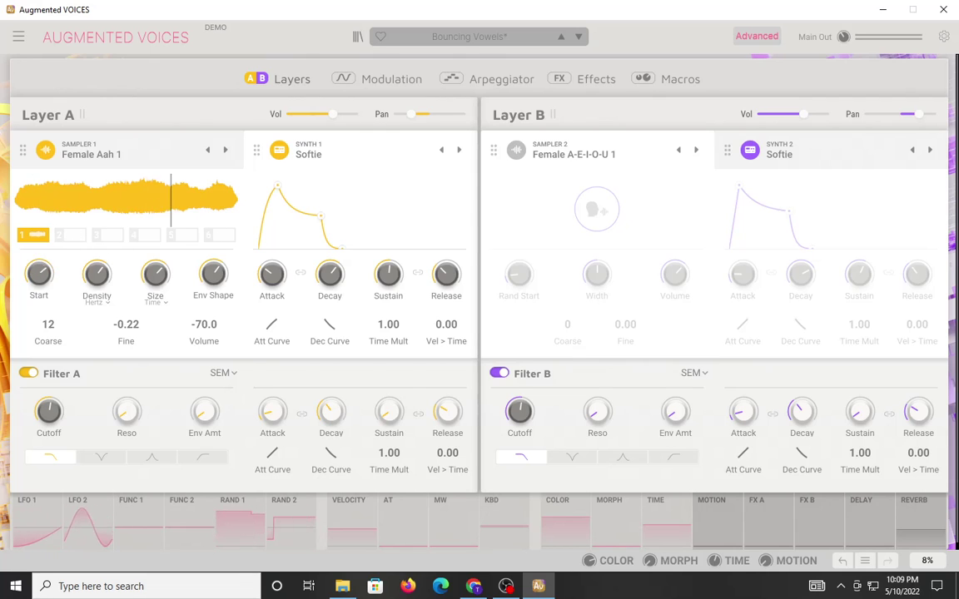
{"action": "mouse_move", "coordinate": [104, 283]}
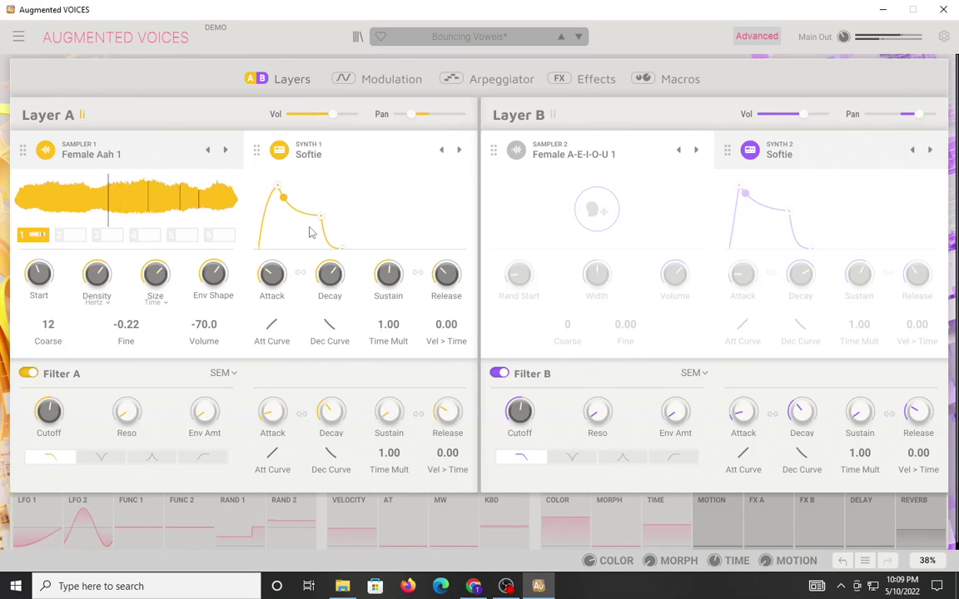
{"action": "mouse_move", "coordinate": [223, 283]}
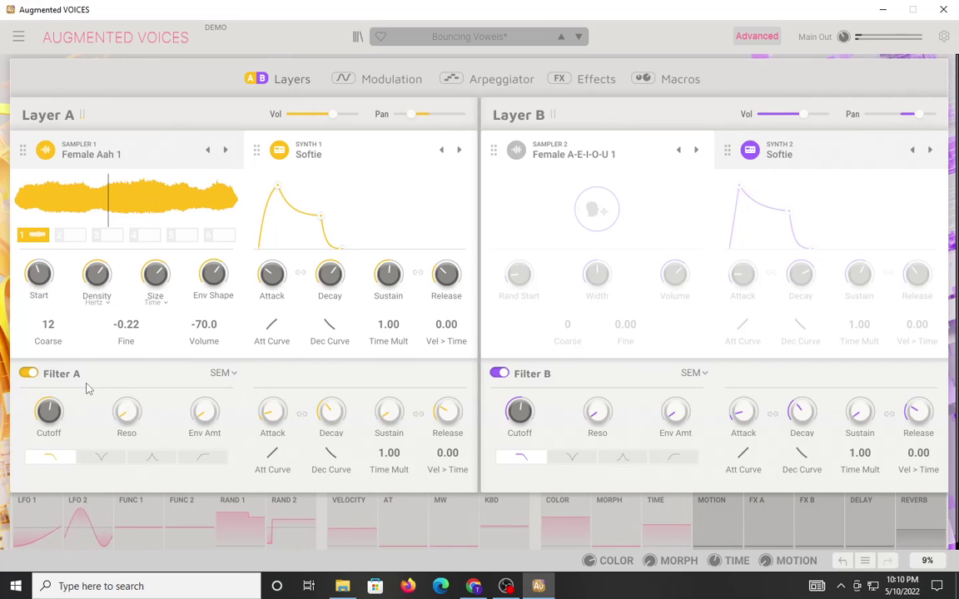
{"action": "left_click", "coordinate": [229, 375]}
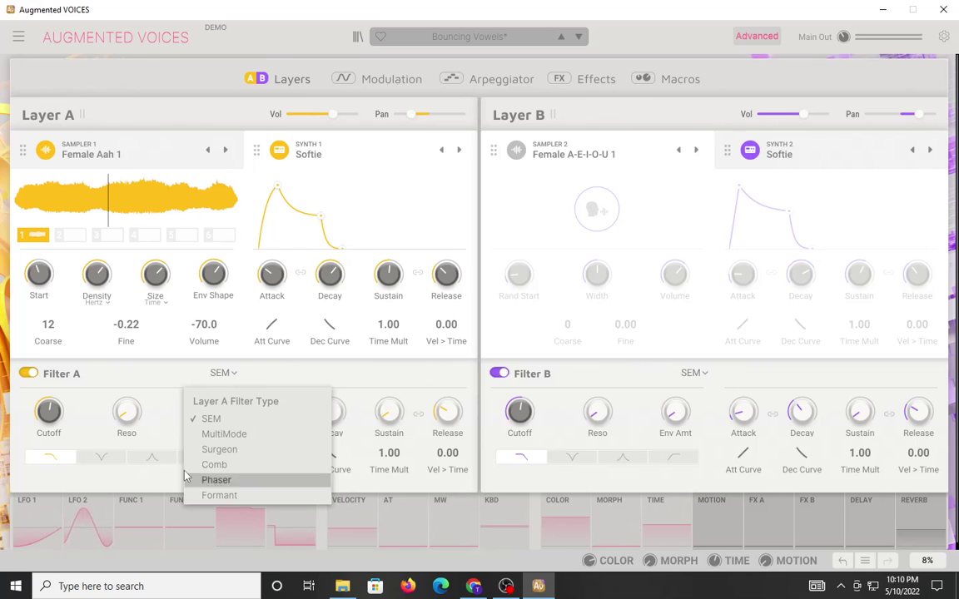
{"action": "left_click", "coordinate": [135, 392]}
{"action": "mouse_move", "coordinate": [123, 408]}
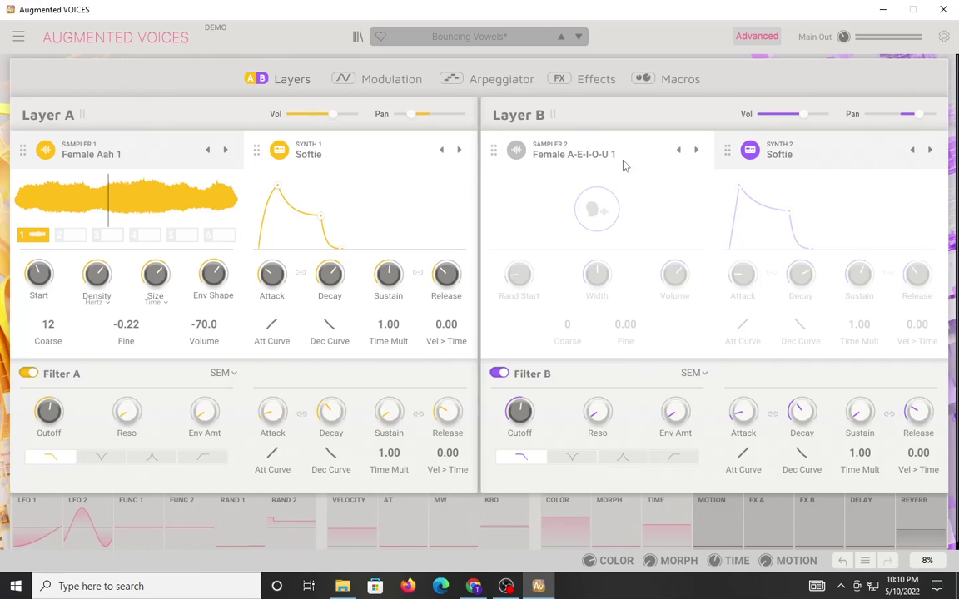
Browse Layer B's Synth 2 presets and Sampler 2's Additional Samples, activating Sampler 2.
{"action": "left_click", "coordinate": [824, 159]}
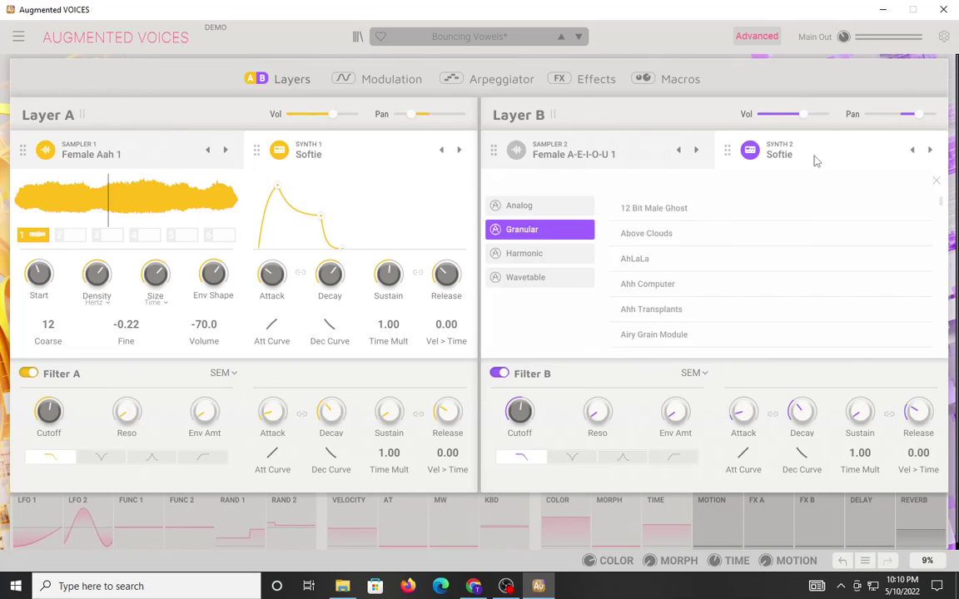
{"action": "left_click", "coordinate": [606, 158]}
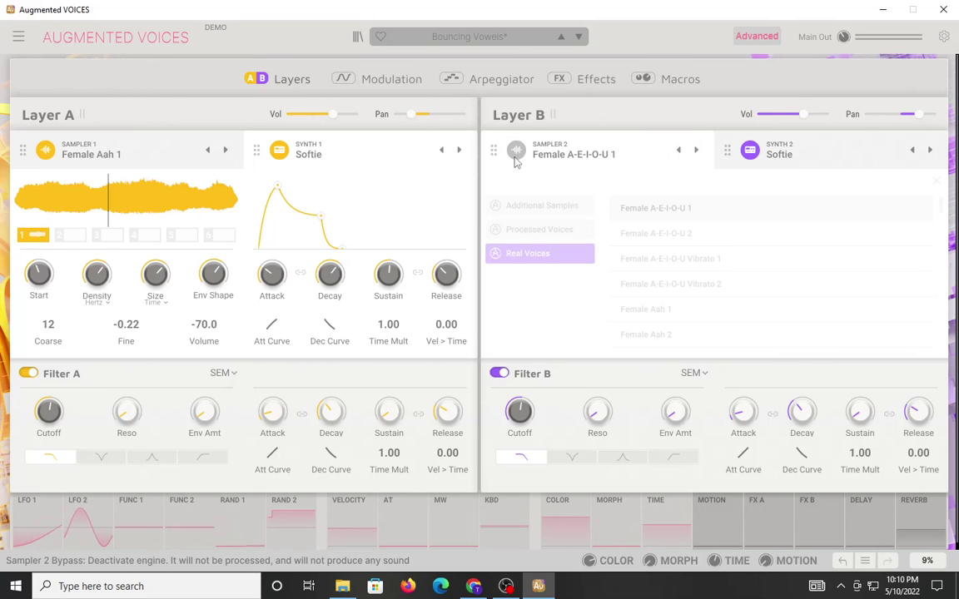
{"action": "left_click", "coordinate": [524, 208]}
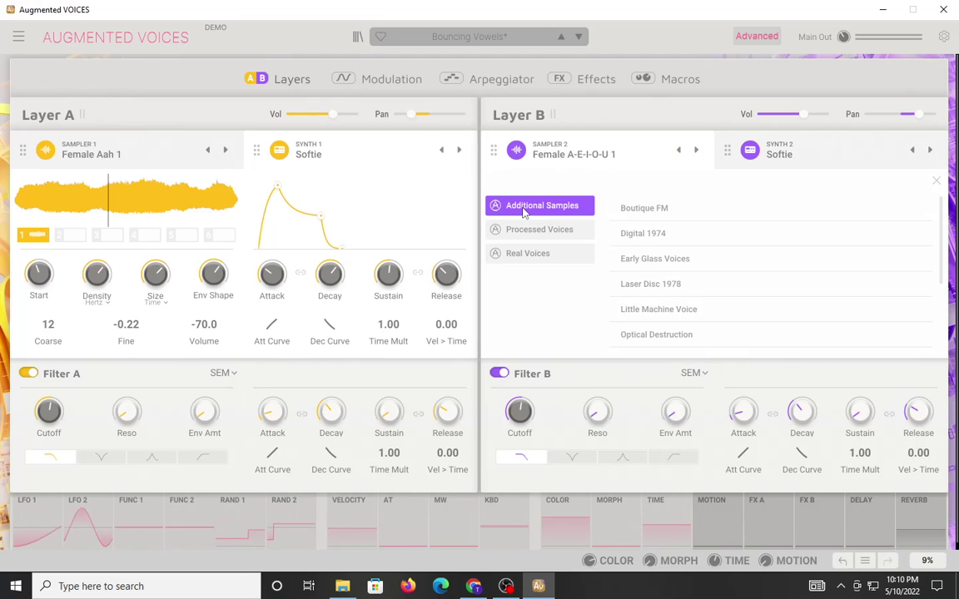
{"action": "left_click", "coordinate": [574, 158]}
{"action": "left_click", "coordinate": [573, 158]}
{"action": "left_click", "coordinate": [574, 158]}
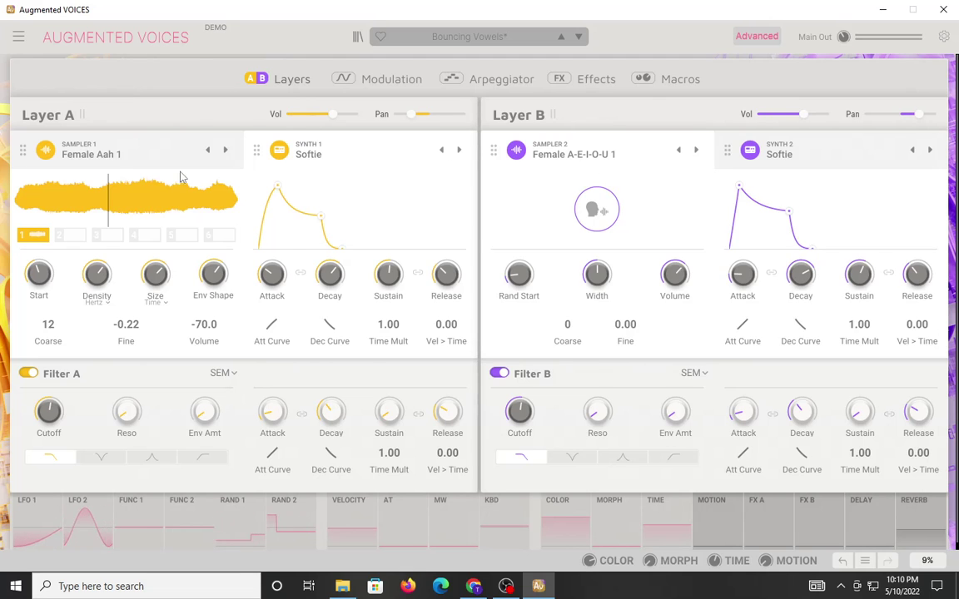
Open Layer A's sample browser and look through Additional Samples and Processed Voices.
{"action": "left_click", "coordinate": [117, 157]}
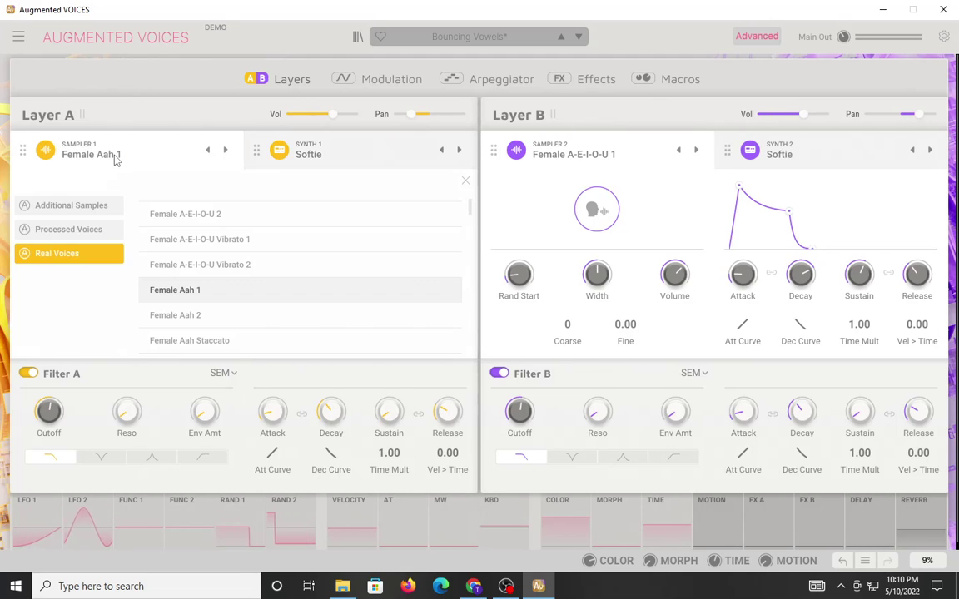
{"action": "left_click", "coordinate": [95, 208]}
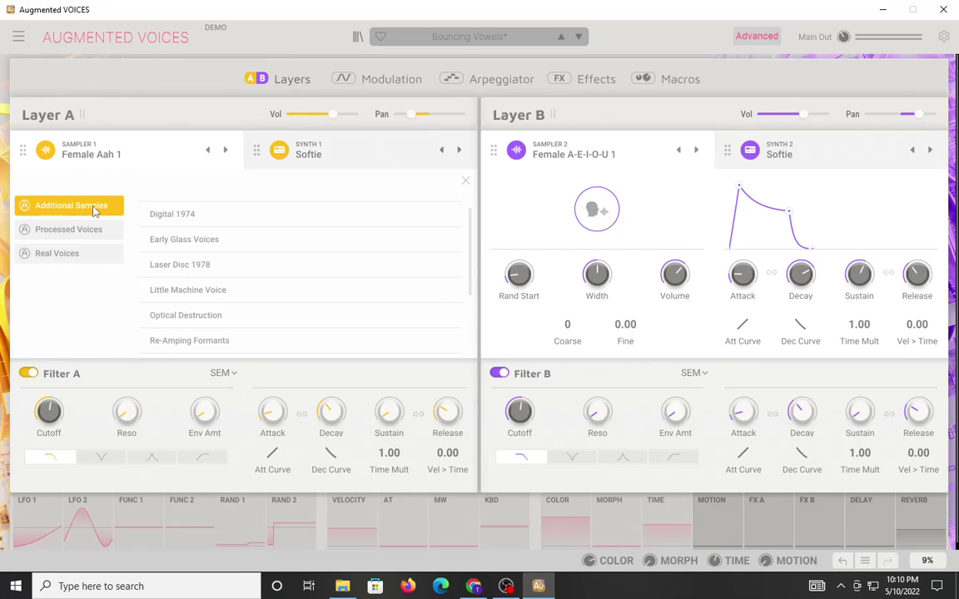
{"action": "scroll", "coordinate": [246, 247], "scroll_direction": "down", "scroll_amount": 3}
{"action": "scroll", "coordinate": [247, 248], "scroll_direction": "up", "scroll_amount": 3}
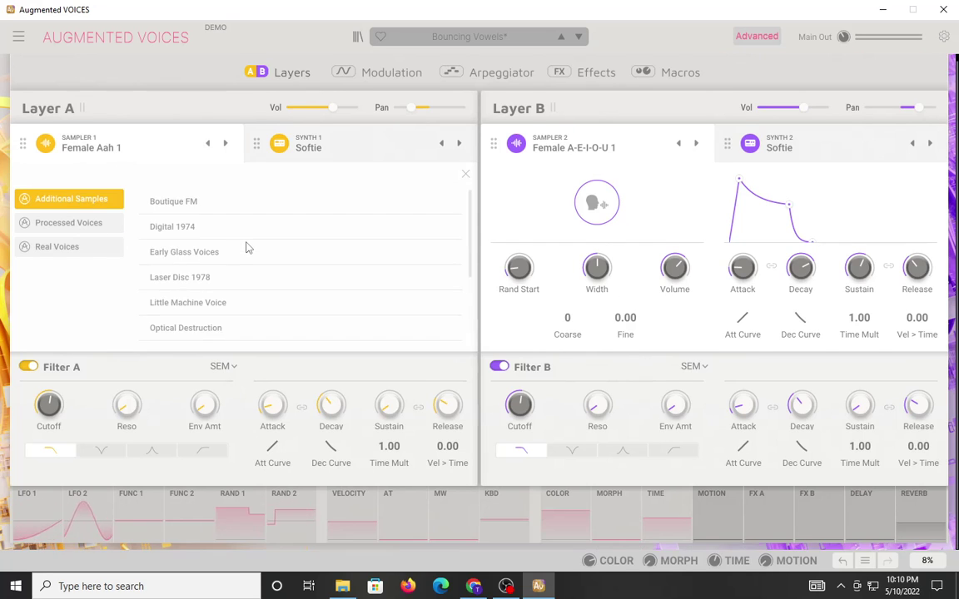
{"action": "scroll", "coordinate": [265, 225], "scroll_direction": "down", "scroll_amount": 3}
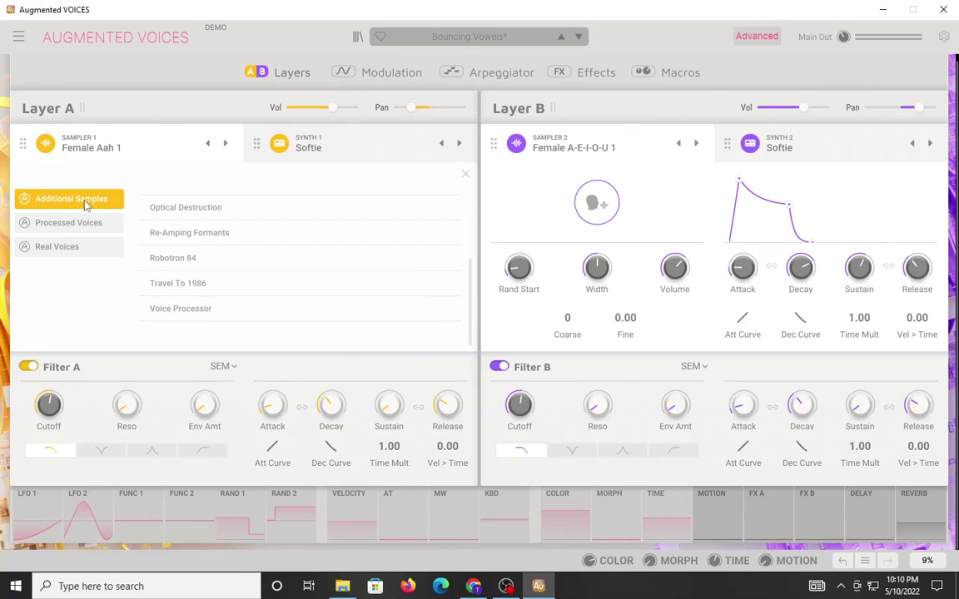
{"action": "left_click", "coordinate": [85, 223]}
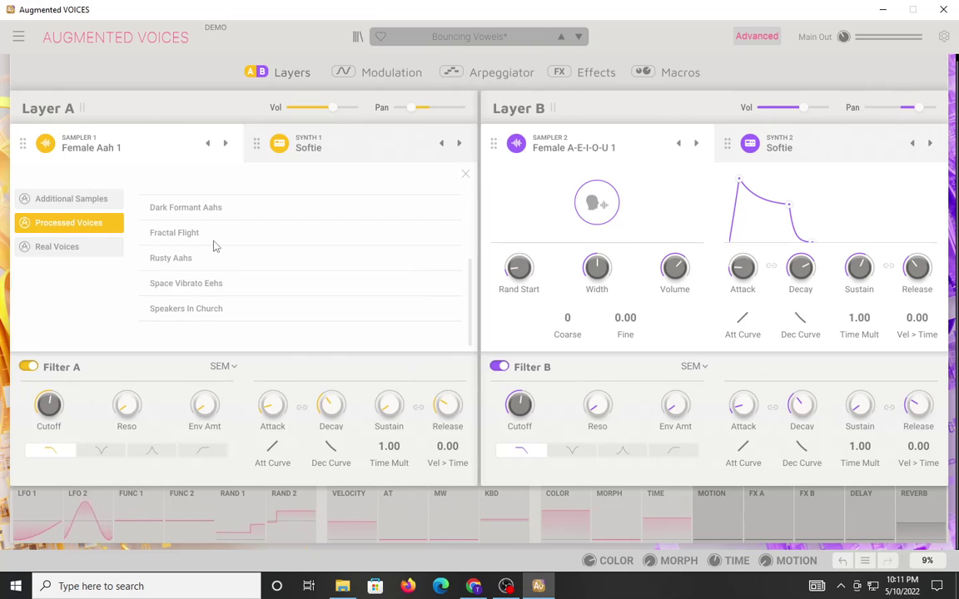
{"action": "scroll", "coordinate": [194, 219], "scroll_direction": "up", "scroll_amount": 4}
{"action": "scroll", "coordinate": [194, 219], "scroll_direction": "down", "scroll_amount": 4}
Show the Real Voices sample list, with Female Aah 1 still loaded.
{"action": "left_click", "coordinate": [79, 251]}
{"action": "scroll", "coordinate": [310, 262], "scroll_direction": "up", "scroll_amount": 4}
{"action": "scroll", "coordinate": [312, 262], "scroll_direction": "down", "scroll_amount": 5}
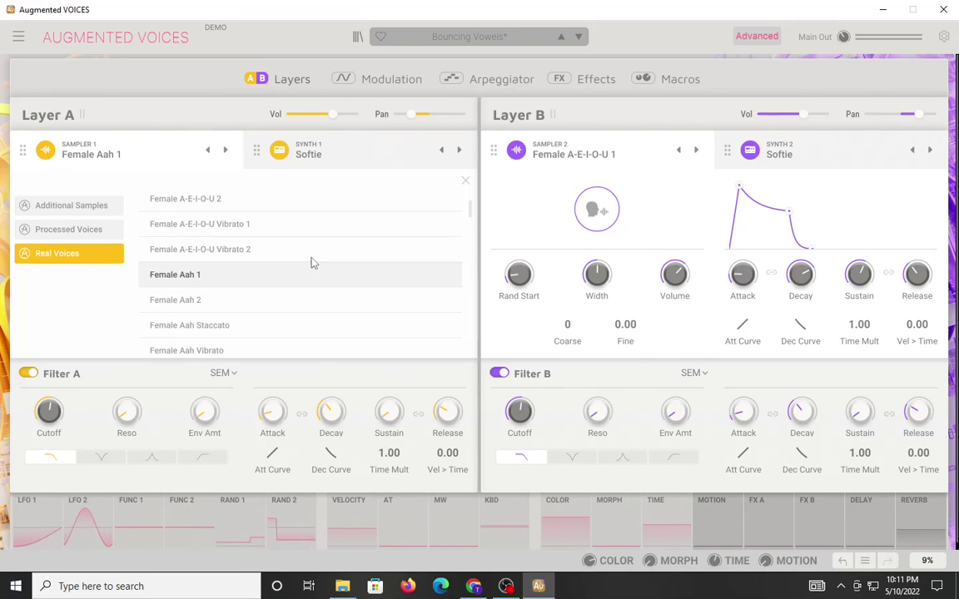
{"action": "scroll", "coordinate": [312, 262], "scroll_direction": "down", "scroll_amount": 3}
{"action": "scroll", "coordinate": [223, 296], "scroll_direction": "down", "scroll_amount": 10}
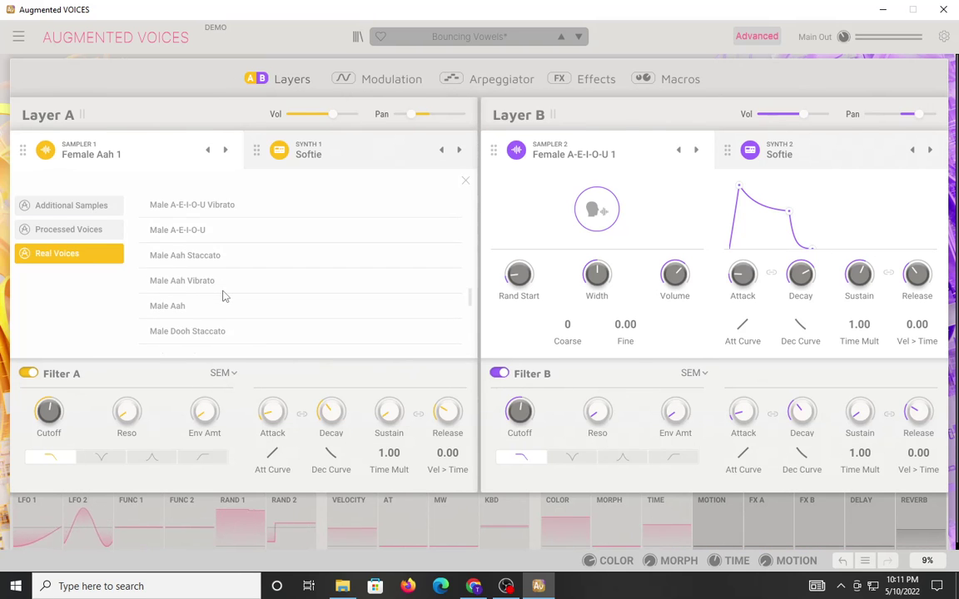
{"action": "scroll", "coordinate": [223, 297], "scroll_direction": "up", "scroll_amount": 12}
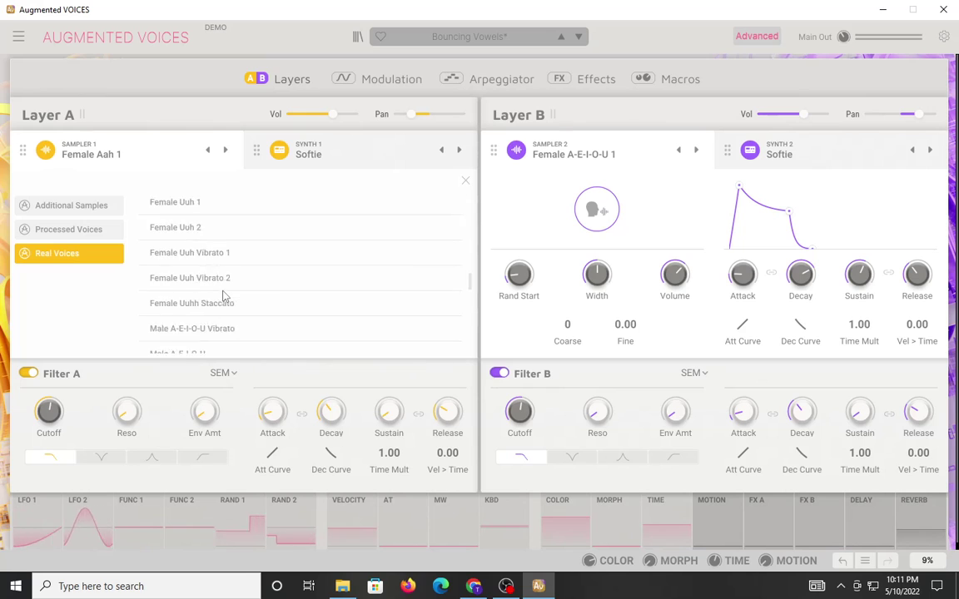
{"action": "scroll", "coordinate": [223, 297], "scroll_direction": "up", "scroll_amount": 2}
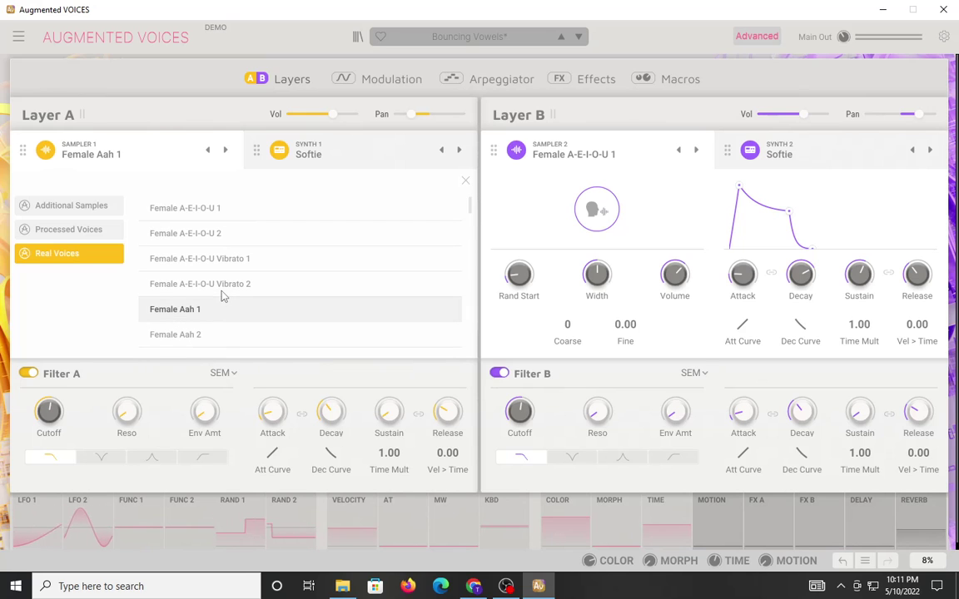
Open Synth 1's preset list, trying Above Clouds and viewing the Analog and Granular presets.
{"action": "left_click", "coordinate": [317, 164]}
{"action": "left_click", "coordinate": [317, 164]}
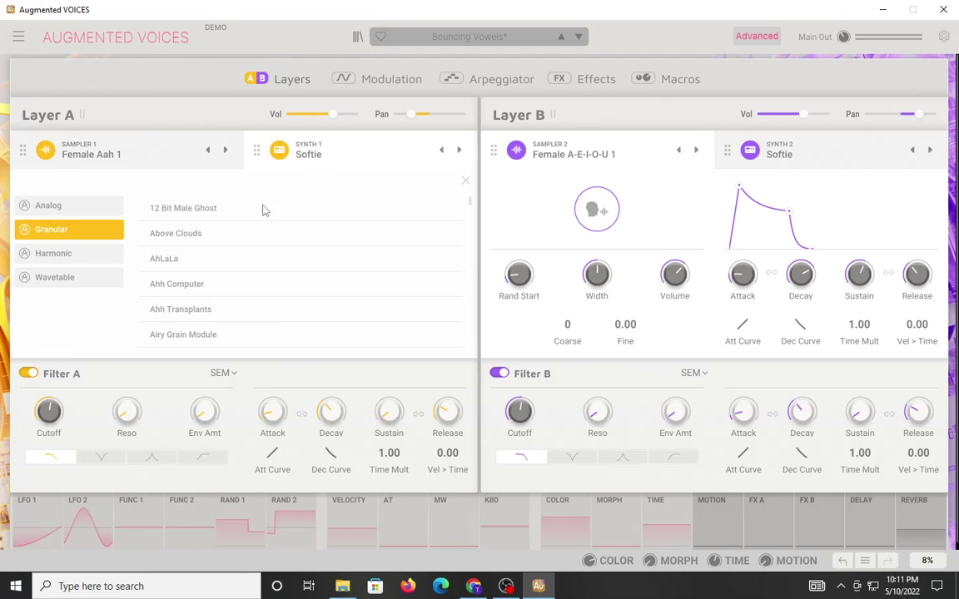
{"action": "left_click", "coordinate": [223, 235]}
{"action": "left_click", "coordinate": [37, 207]}
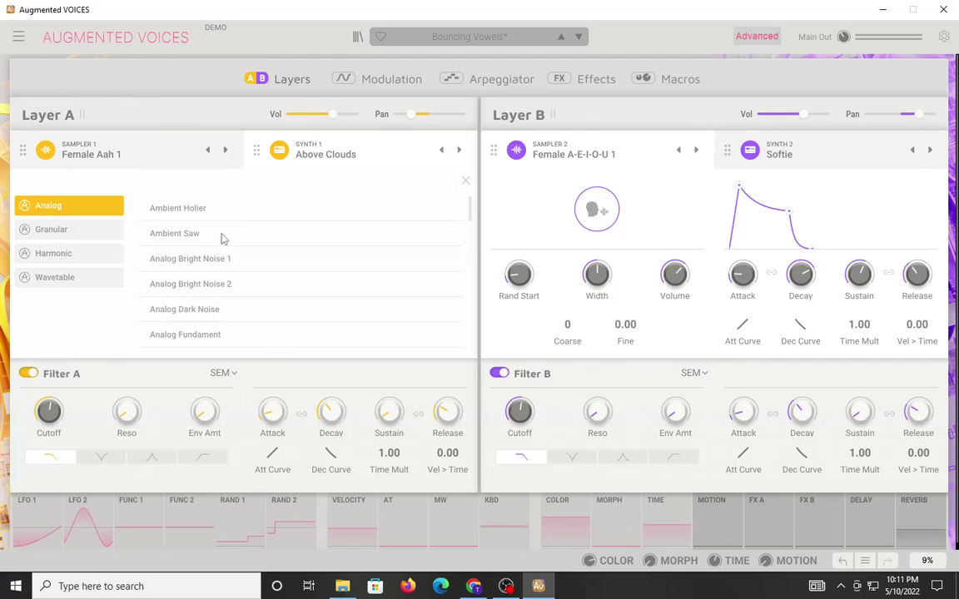
{"action": "scroll", "coordinate": [191, 259], "scroll_direction": "down", "scroll_amount": 15}
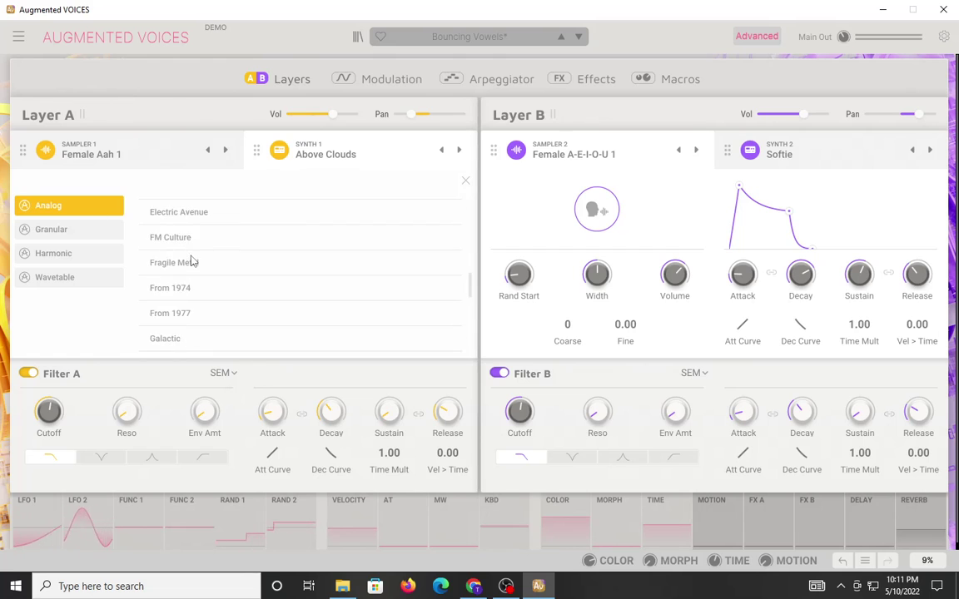
{"action": "left_click", "coordinate": [52, 234]}
{"action": "scroll", "coordinate": [287, 274], "scroll_direction": "down", "scroll_amount": 15}
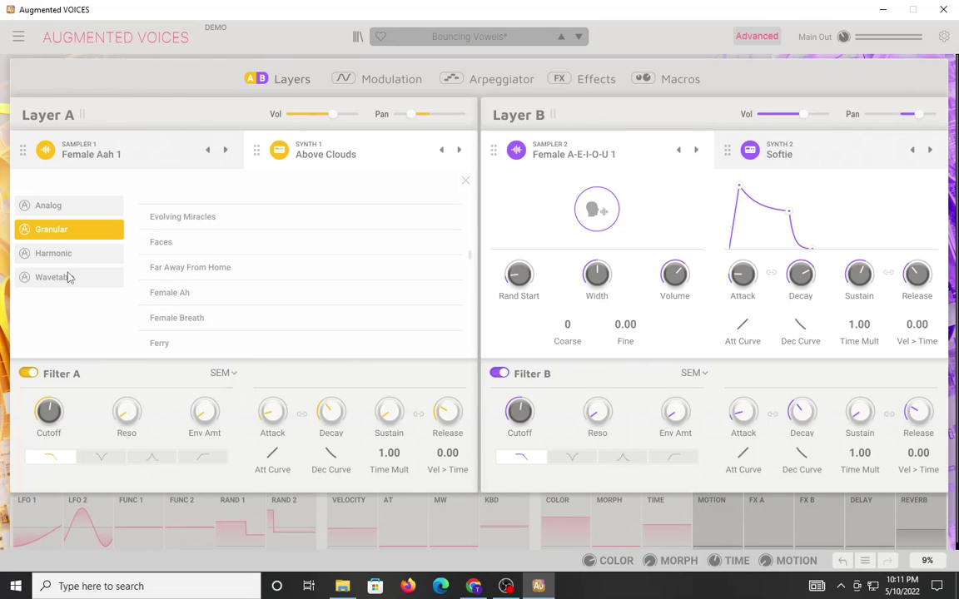
Load the Harmonic preset DualOct Fade after checking Wavetable, then close the preset list.
{"action": "left_click", "coordinate": [81, 252]}
{"action": "scroll", "coordinate": [274, 268], "scroll_direction": "down", "scroll_amount": 2}
{"action": "scroll", "coordinate": [277, 269], "scroll_direction": "up", "scroll_amount": 5}
{"action": "scroll", "coordinate": [277, 269], "scroll_direction": "down", "scroll_amount": 4}
{"action": "scroll", "coordinate": [277, 269], "scroll_direction": "up", "scroll_amount": 8}
{"action": "scroll", "coordinate": [278, 269], "scroll_direction": "up", "scroll_amount": 6}
{"action": "left_click", "coordinate": [45, 273]}
{"action": "scroll", "coordinate": [224, 276], "scroll_direction": "down", "scroll_amount": 5}
{"action": "left_click", "coordinate": [121, 249]}
{"action": "left_click", "coordinate": [187, 237]}
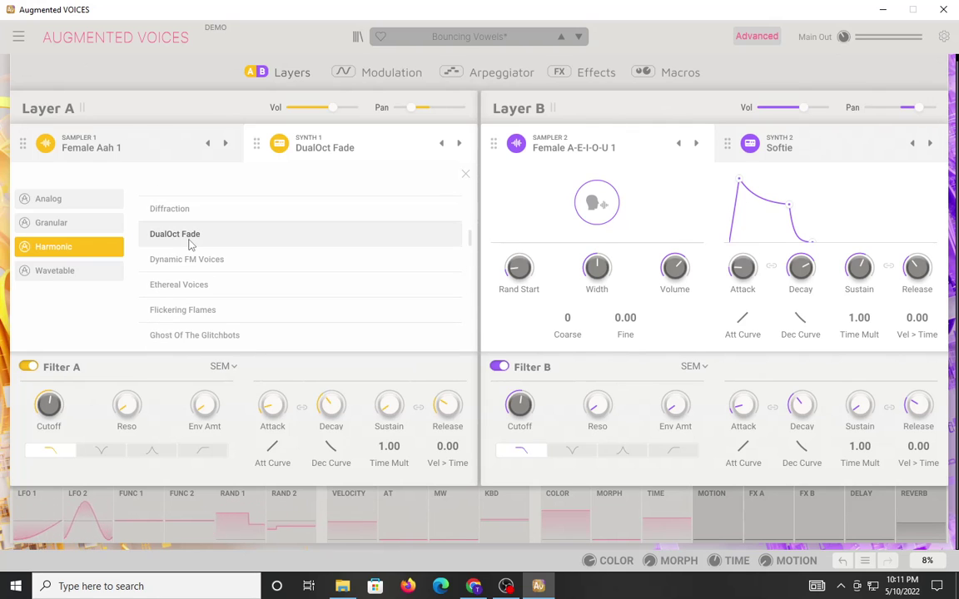
{"action": "left_click", "coordinate": [188, 236]}
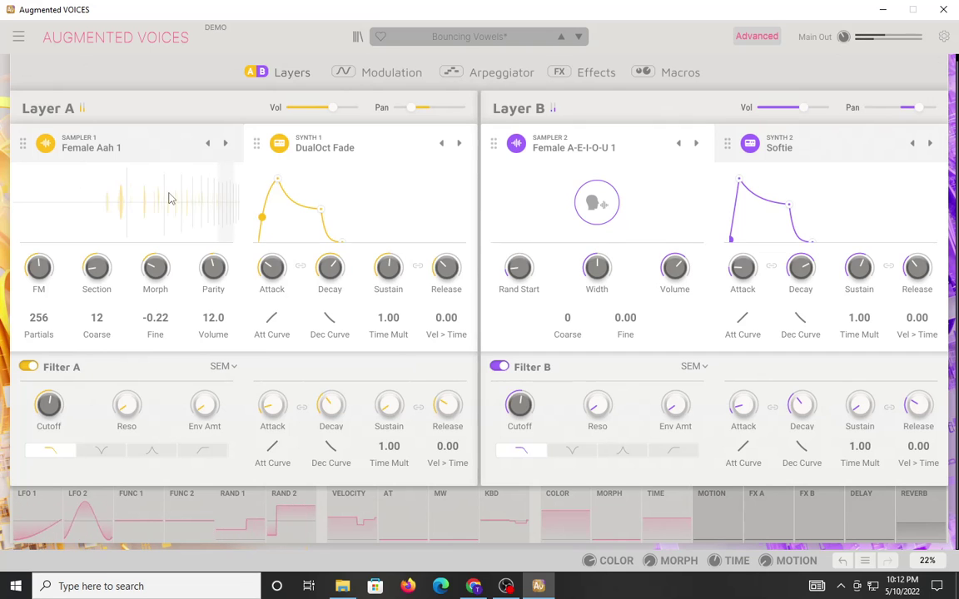
Turn Synth 1's Morph knob to 26% Spectrum A / 74% Spectrum B.
{"action": "mouse_move", "coordinate": [38, 267]}
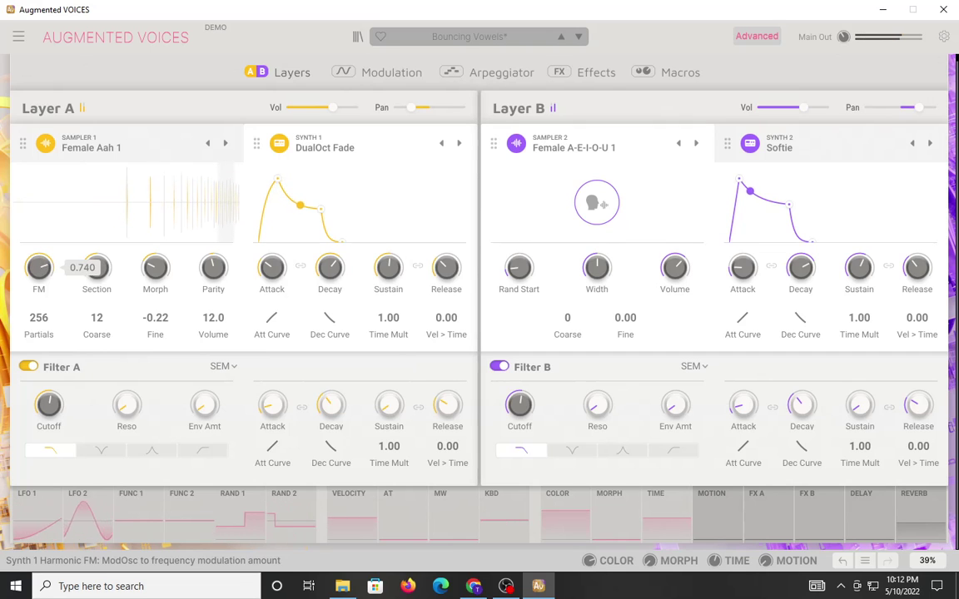
{"action": "mouse_move", "coordinate": [179, 270]}
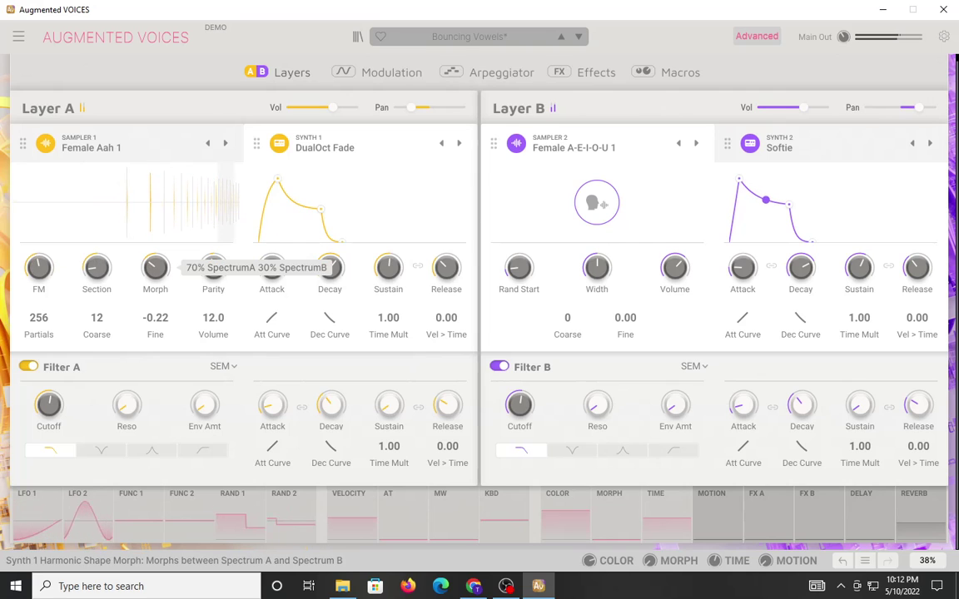
{"action": "mouse_move", "coordinate": [155, 267]}
{"action": "left_mouse_down"}
{"action": "mouse_move", "coordinate": [155, 295]}
{"action": "mouse_move", "coordinate": [152, 265]}
{"action": "mouse_move", "coordinate": [147, 279]}
{"action": "left_mouse_up"}
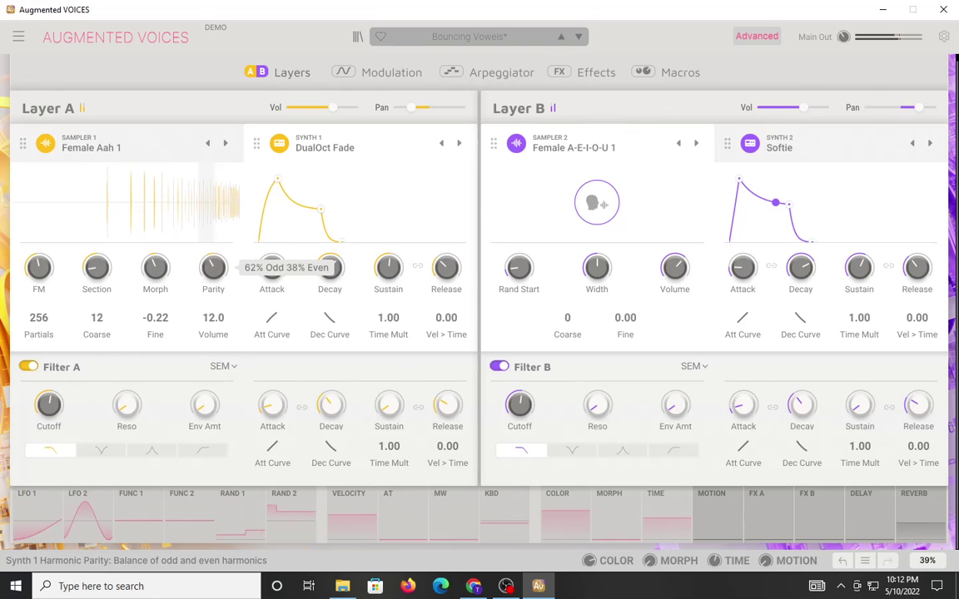
View the LFO, Function and Random modulator panels, then show the Arpeggiator page.
{"action": "left_click", "coordinate": [385, 72]}
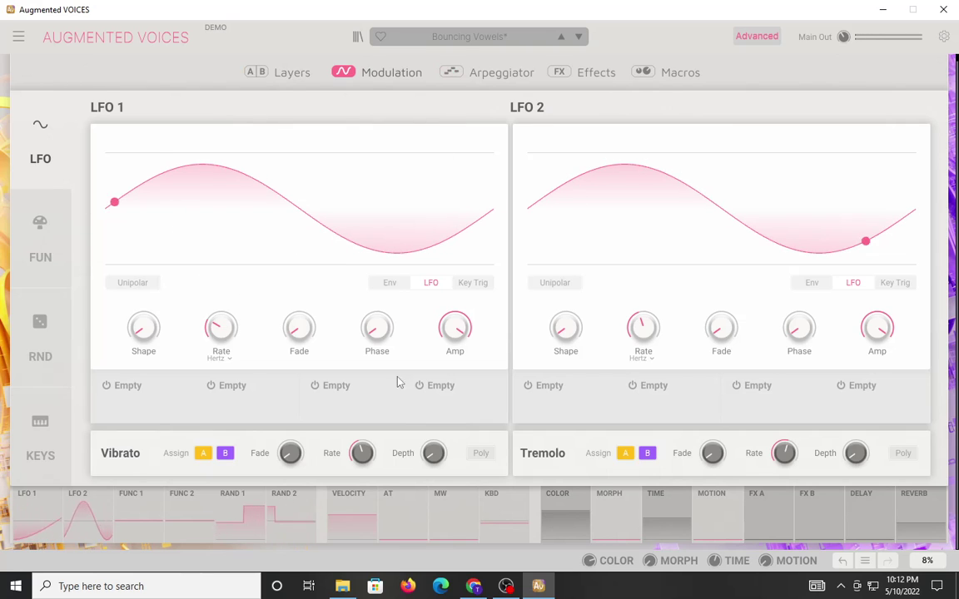
{"action": "left_click", "coordinate": [39, 233]}
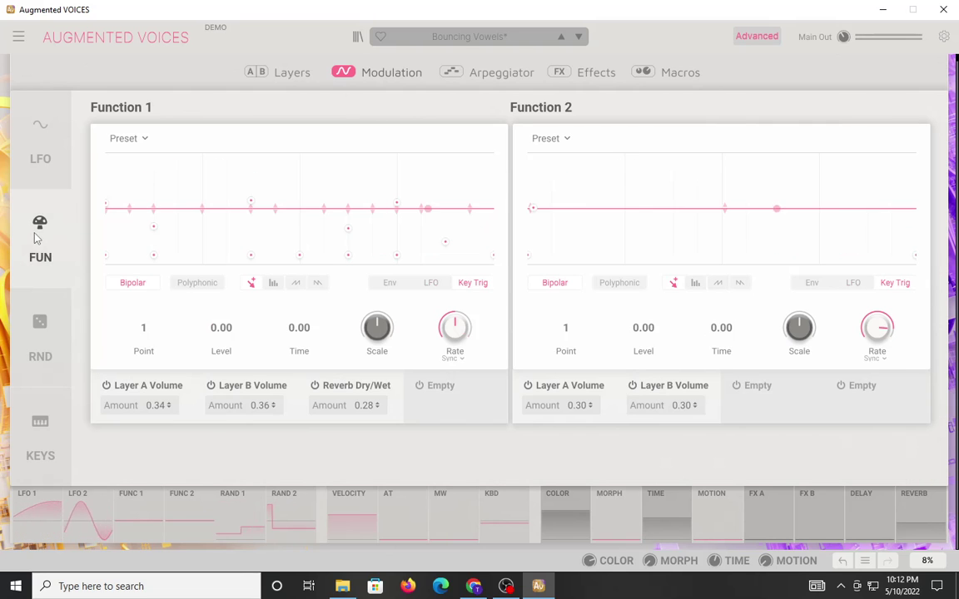
{"action": "left_click", "coordinate": [144, 139]}
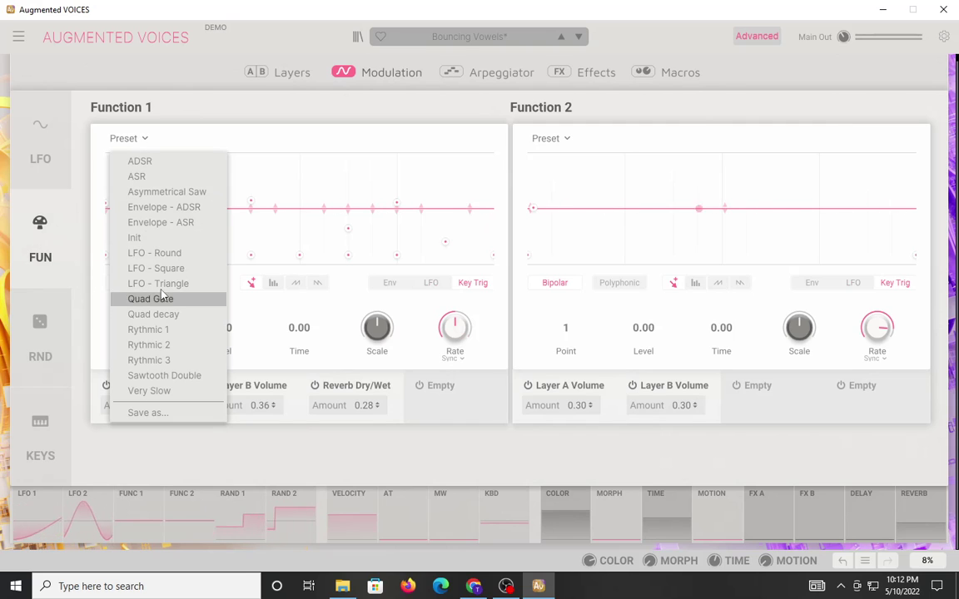
{"action": "left_click", "coordinate": [222, 101]}
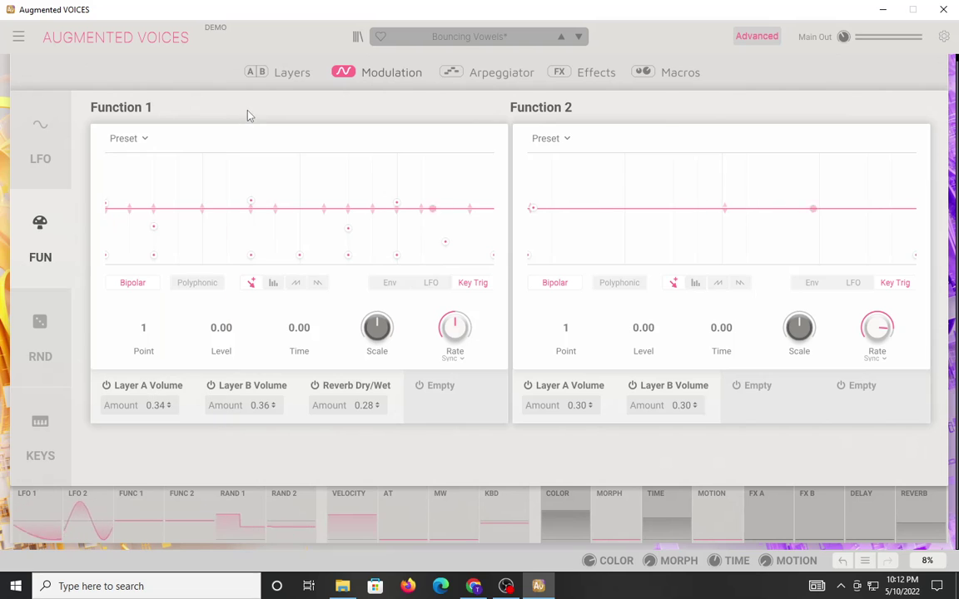
{"action": "left_click", "coordinate": [51, 356]}
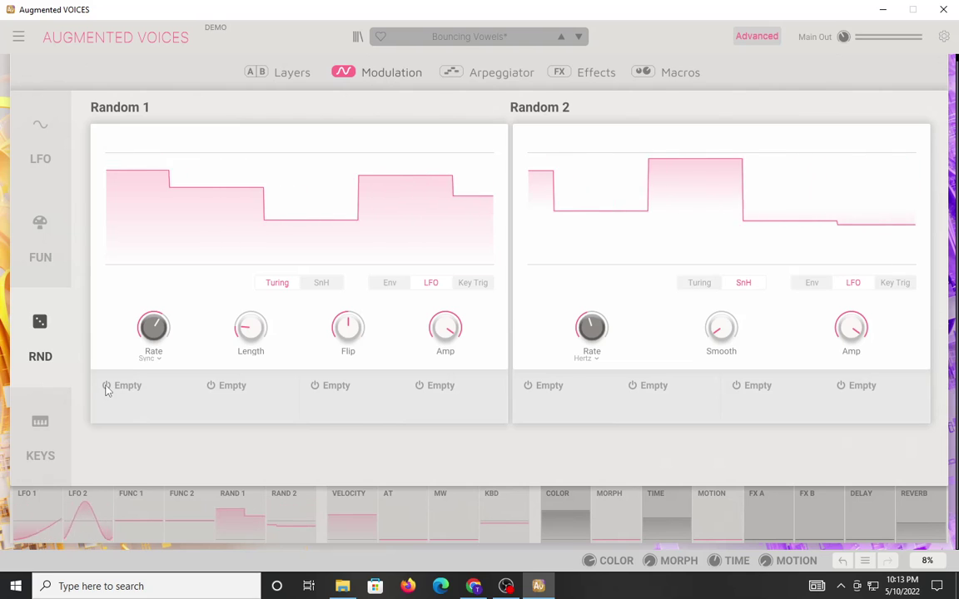
{"action": "left_click", "coordinate": [486, 76]}
Check Layer A's slot 1 effect types on the Effects page, then show the Macros page.
{"action": "left_click", "coordinate": [574, 72]}
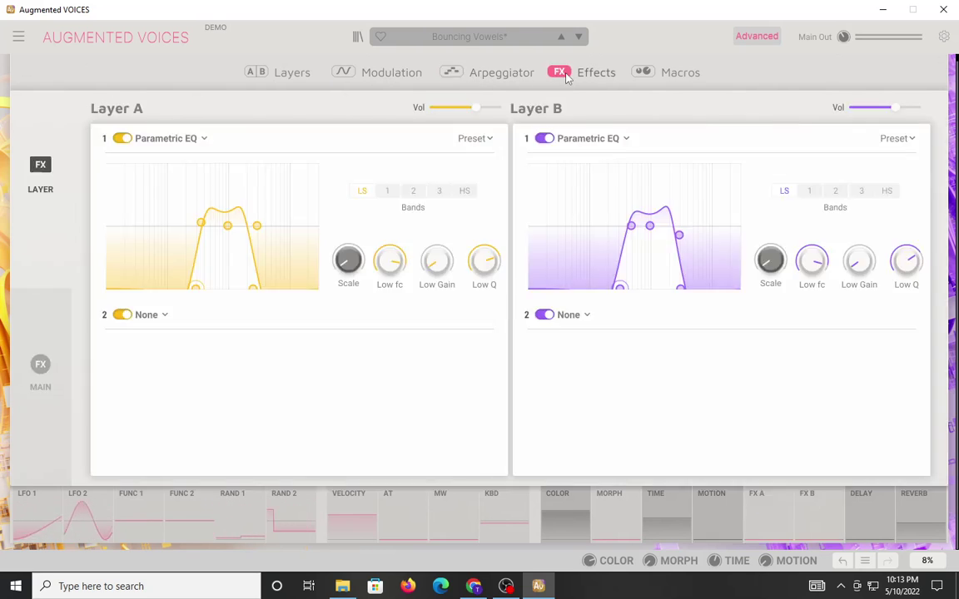
{"action": "left_click", "coordinate": [196, 140]}
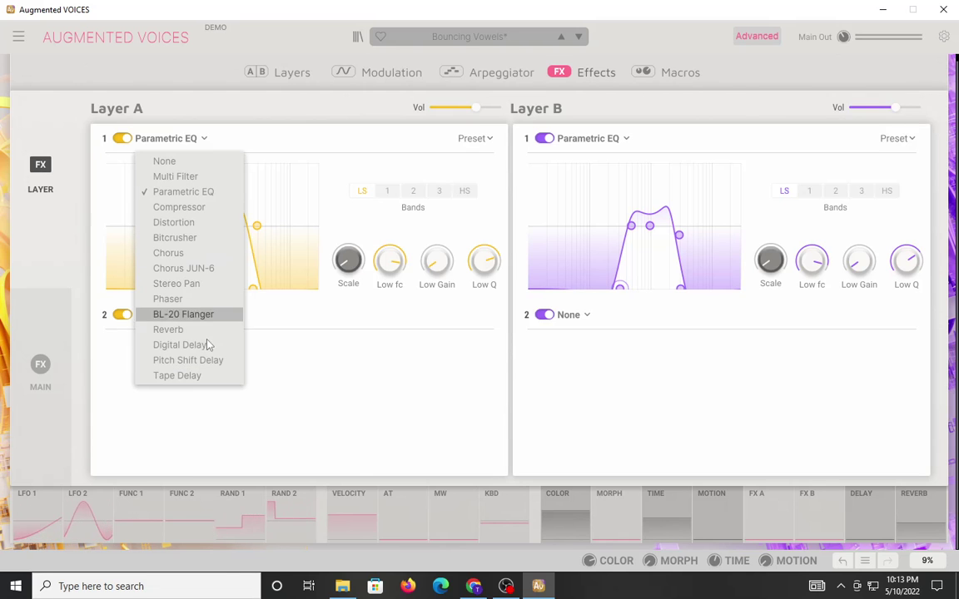
{"action": "left_click", "coordinate": [634, 80]}
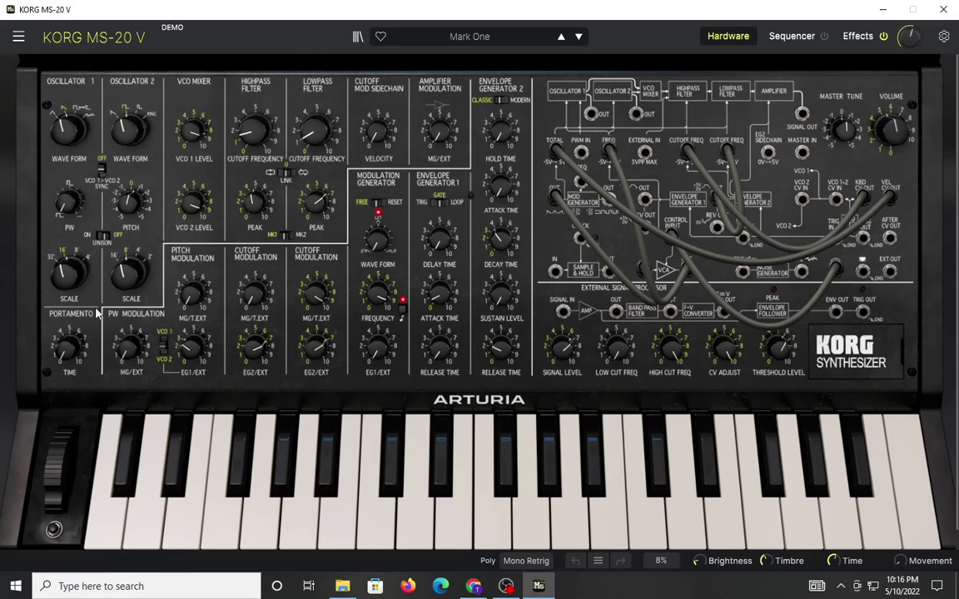
Set VCO 1 scale to 8' and VCO 2 scale to 4'.
{"action": "mouse_move", "coordinate": [65, 277]}
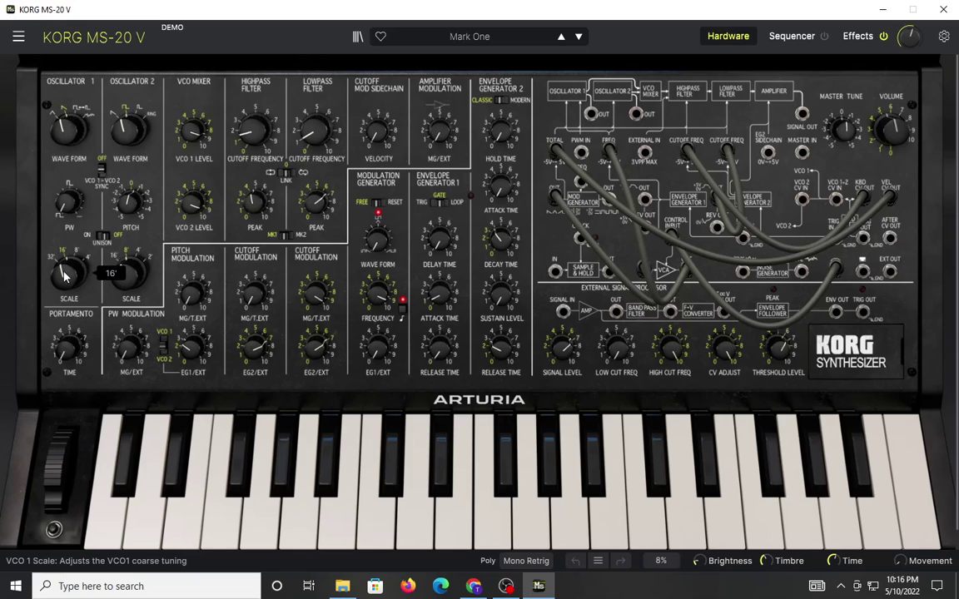
{"action": "mouse_move", "coordinate": [64, 277]}
{"action": "left_mouse_down"}
{"action": "mouse_move", "coordinate": [64, 264]}
{"action": "mouse_move", "coordinate": [64, 287]}
{"action": "left_mouse_up"}
{"action": "left_click", "coordinate": [127, 268]}
{"action": "left_click_drag", "start_coordinate": [128, 269], "coordinate": [127, 258]}
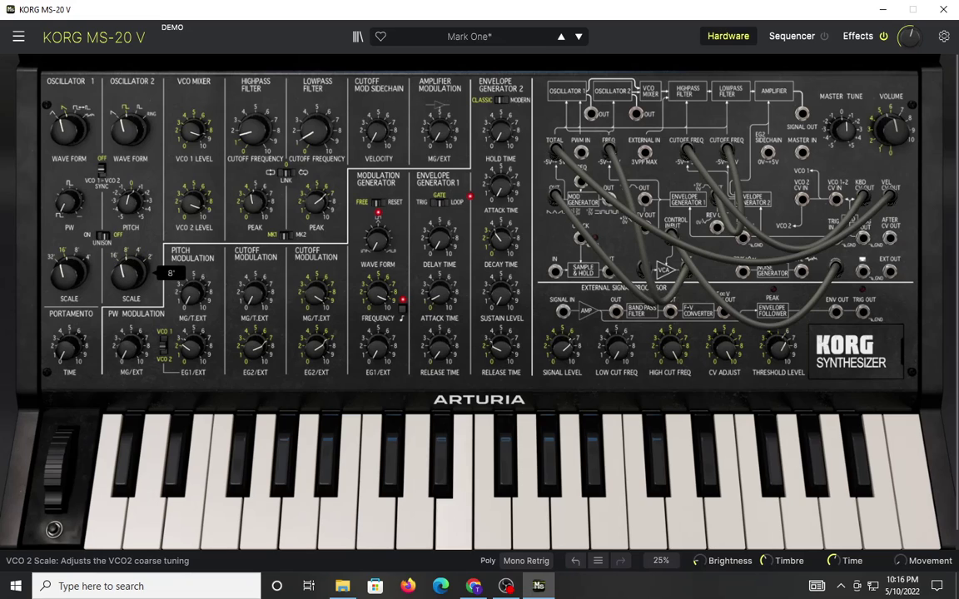
Raise the HPF cutoff to about 159 Hz and lower the LPF cutoff.
{"action": "left_click_drag", "start_coordinate": [255, 141], "coordinate": [255, 120]}
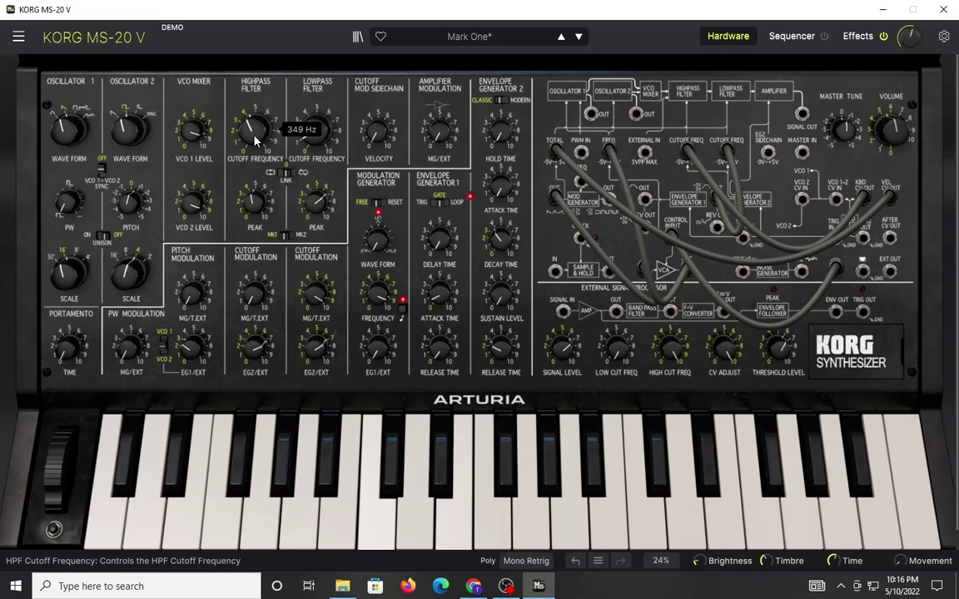
{"action": "left_click_drag", "start_coordinate": [316, 129], "coordinate": [316, 135]}
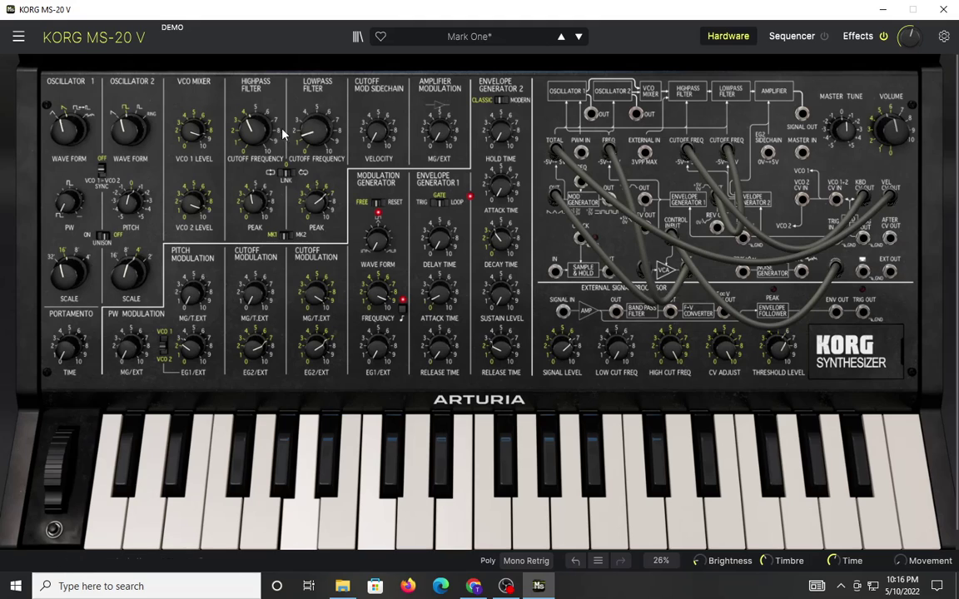
{"action": "left_click_drag", "start_coordinate": [255, 129], "coordinate": [255, 133]}
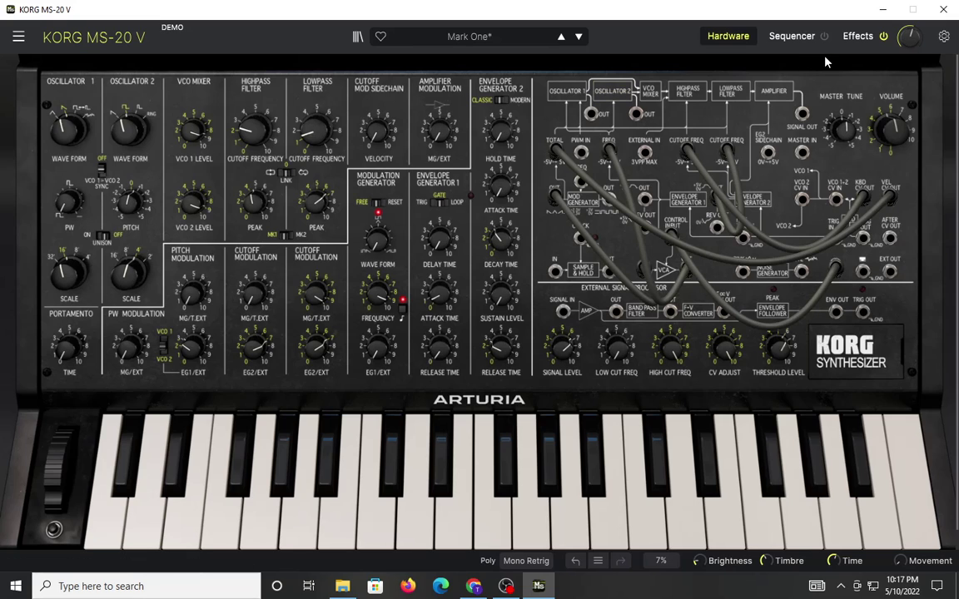
Load the Descendants preset from the Pad category.
{"action": "left_click", "coordinate": [458, 38]}
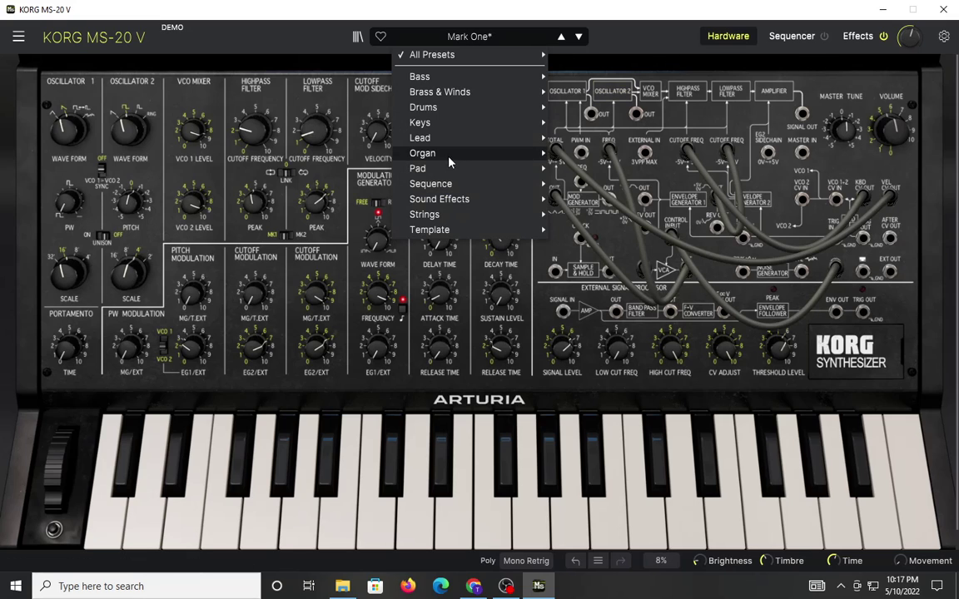
{"action": "mouse_move", "coordinate": [498, 168]}
{"action": "left_click", "coordinate": [617, 263]}
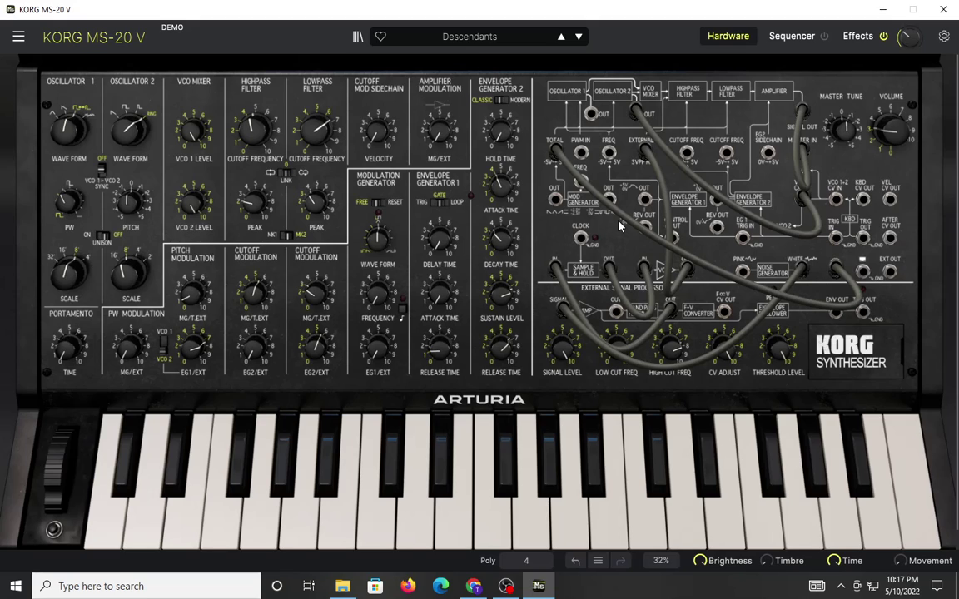
Step through Faint and Panda Holds Elm to reach the Reverese Filter Mod preset.
{"action": "left_click", "coordinate": [578, 36]}
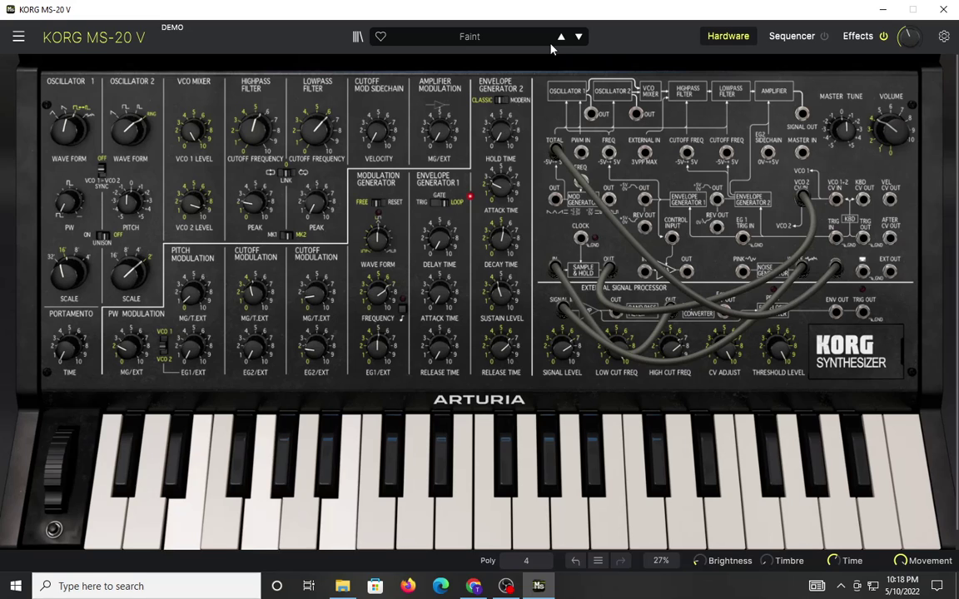
{"action": "left_click", "coordinate": [561, 38]}
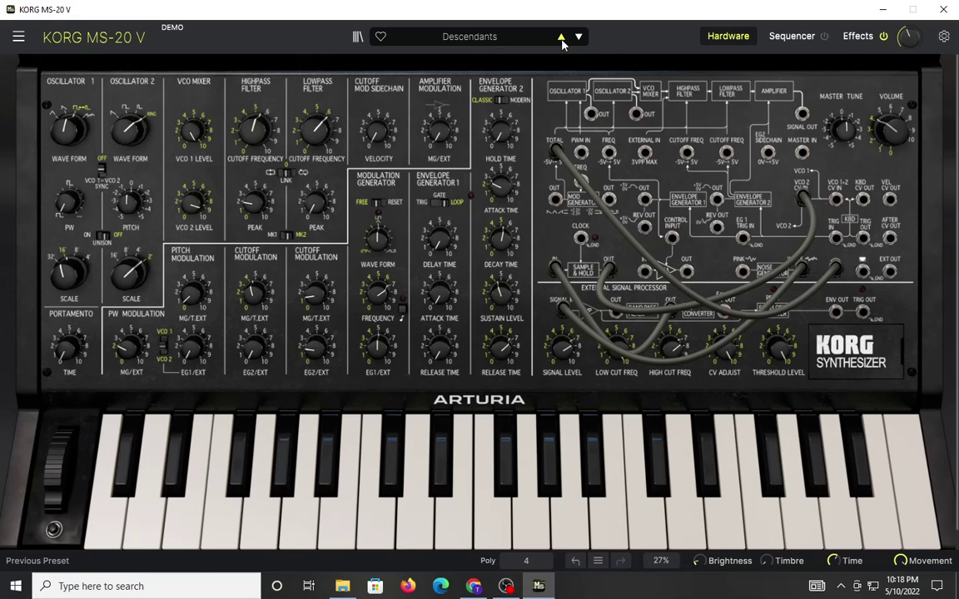
{"action": "left_click", "coordinate": [578, 37]}
{"action": "left_click", "coordinate": [578, 37]}
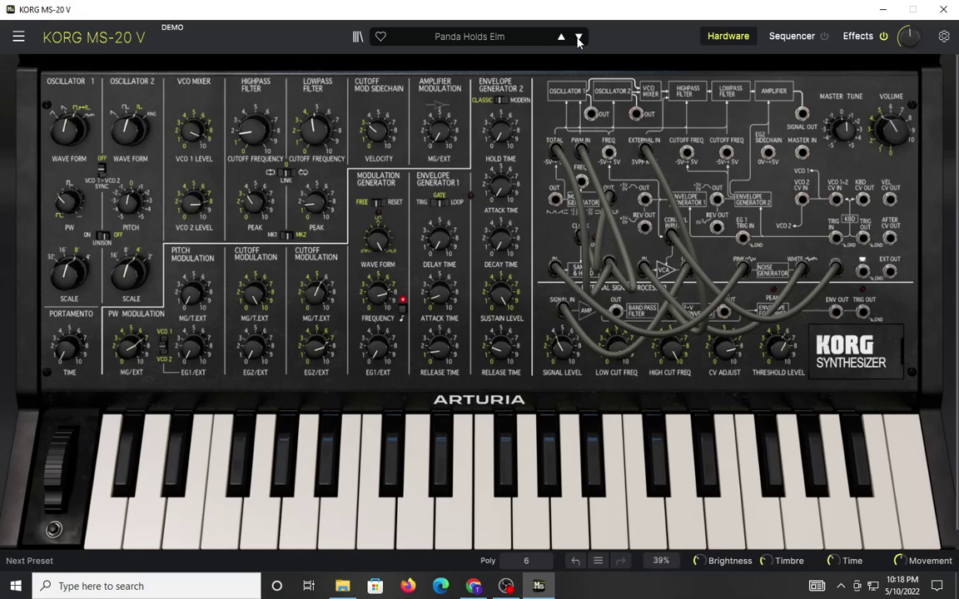
{"action": "left_click", "coordinate": [579, 40]}
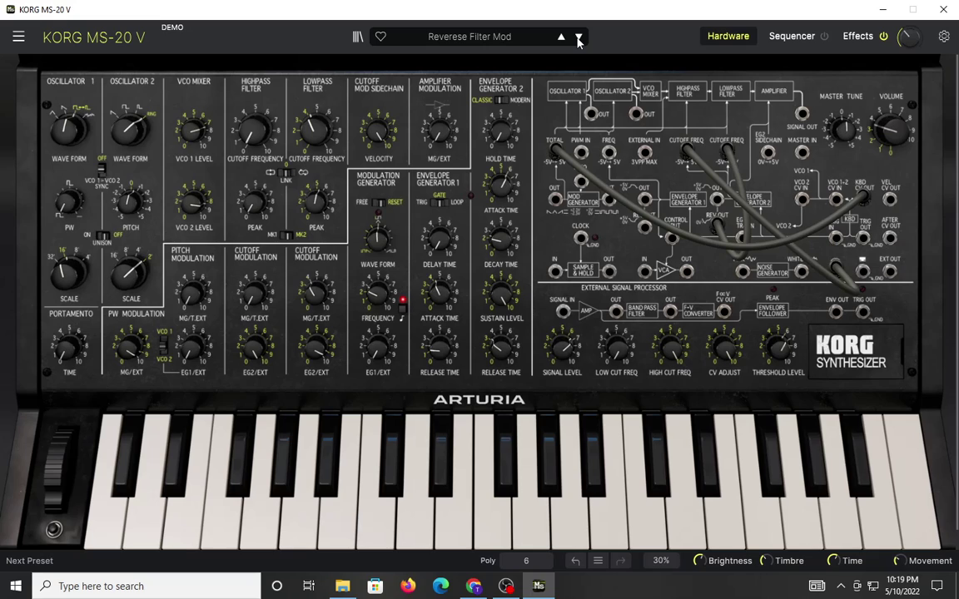
Show the step sequencer and load the Amsterdamer preset from the Sequence category.
{"action": "left_click", "coordinate": [791, 36]}
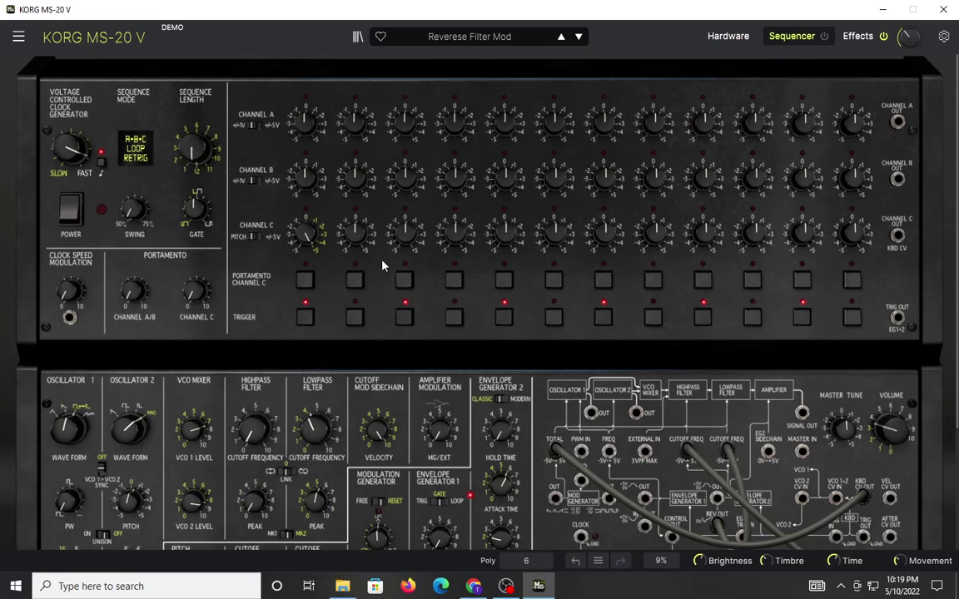
{"action": "left_click", "coordinate": [495, 37]}
{"action": "mouse_move", "coordinate": [456, 185]}
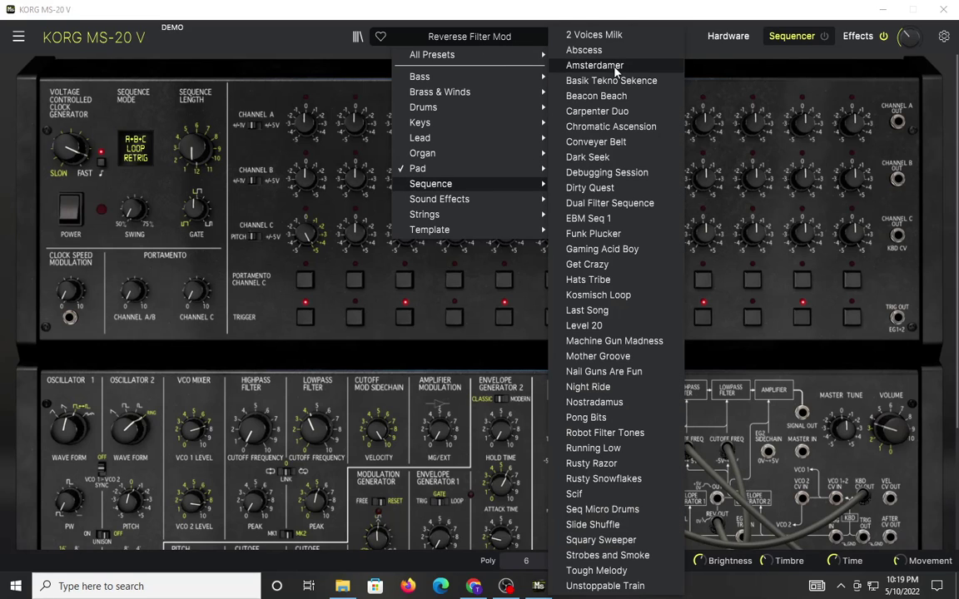
{"action": "left_click", "coordinate": [615, 67]}
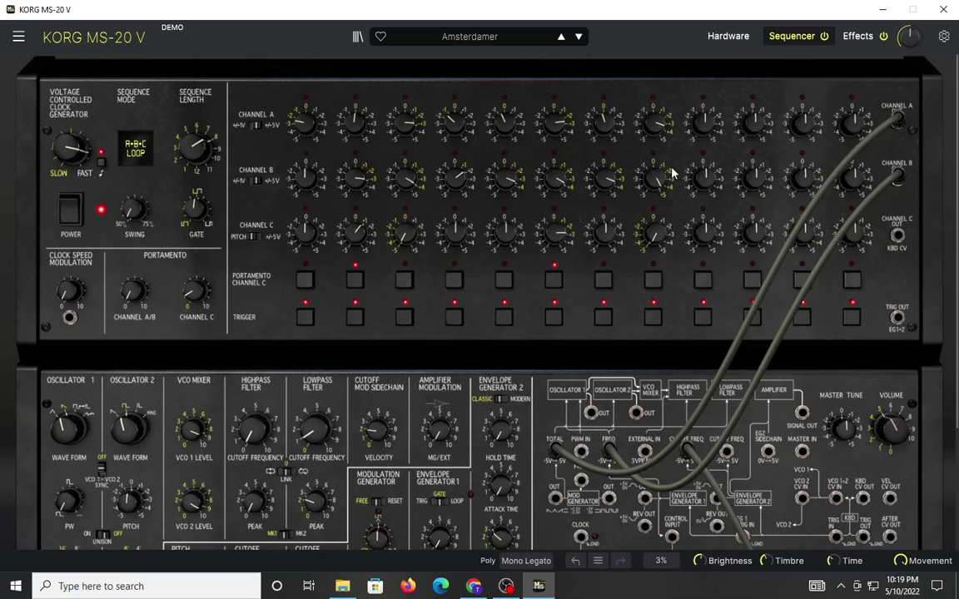
Show the effects rack and inspect FX slot 4's type and copy options without choosing one.
{"action": "left_click", "coordinate": [858, 36]}
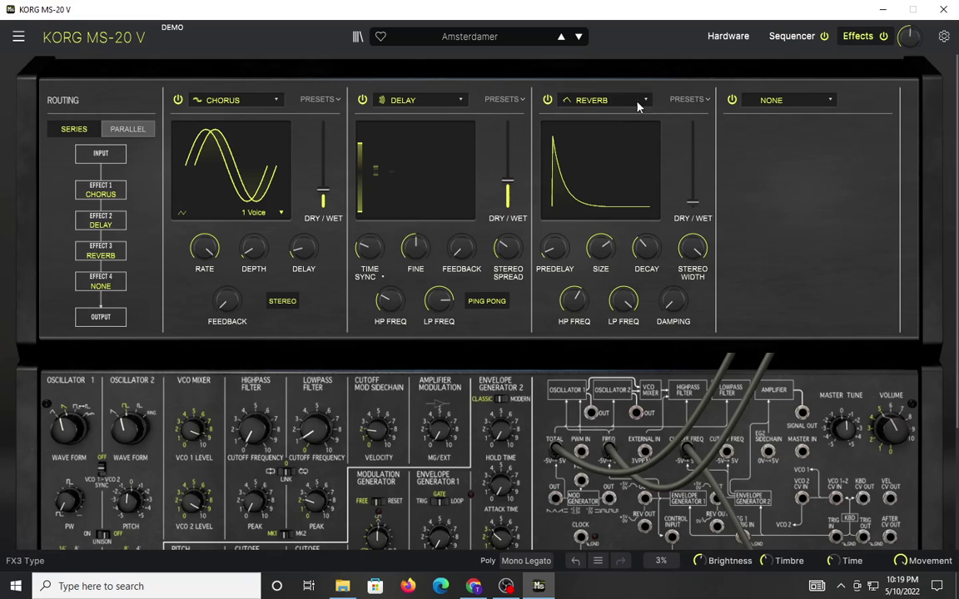
{"action": "left_click", "coordinate": [806, 103]}
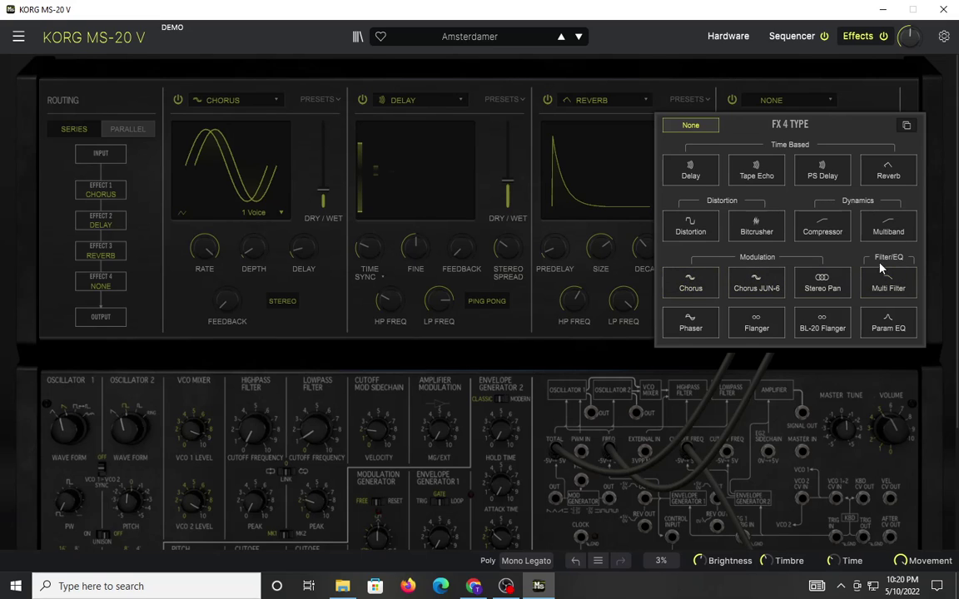
{"action": "left_click", "coordinate": [906, 126]}
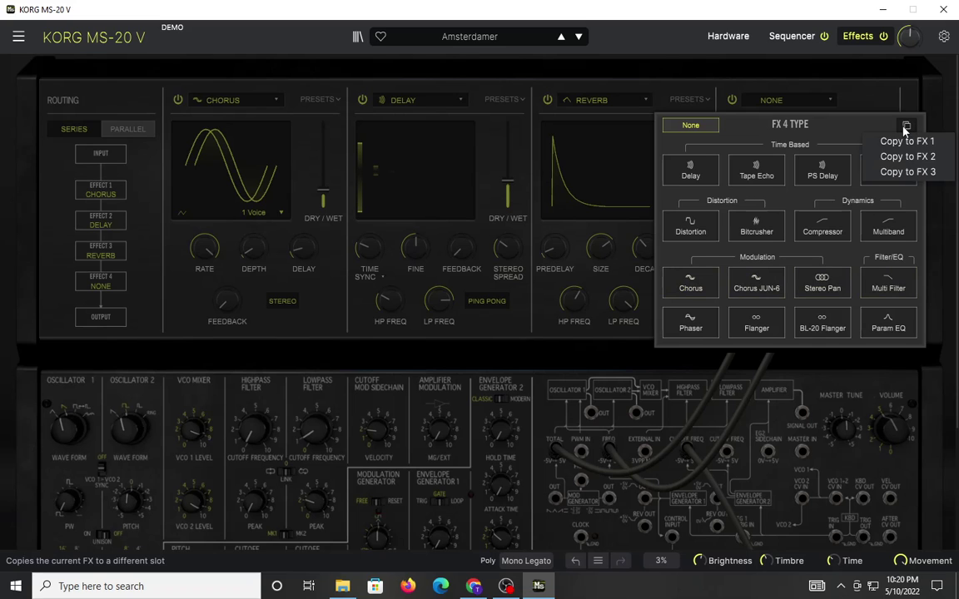
{"action": "left_click", "coordinate": [872, 109]}
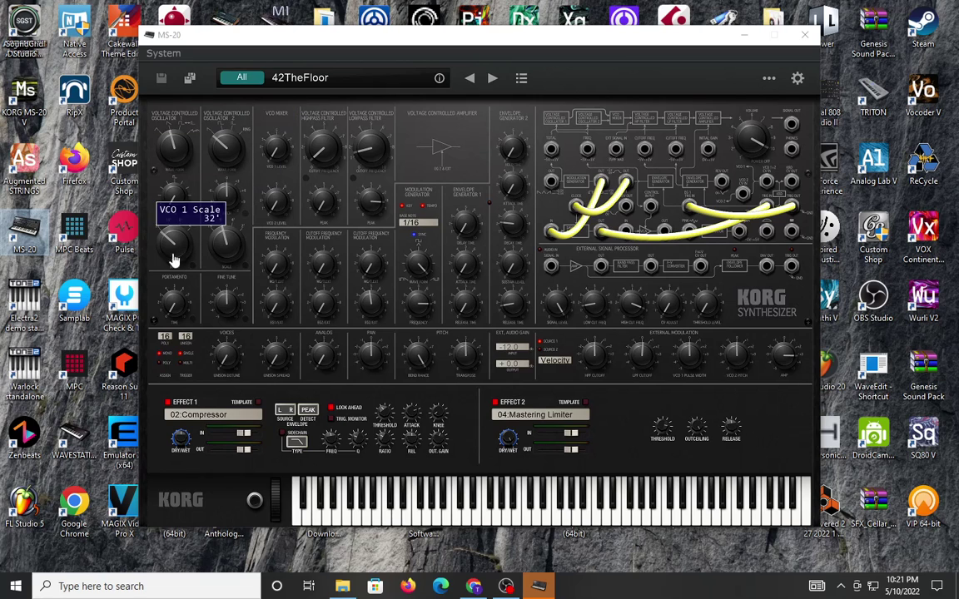
Bring Korg's own MS-20 plugin window with the 42TheFloor preset to the front.
{"action": "left_click", "coordinate": [315, 150]}
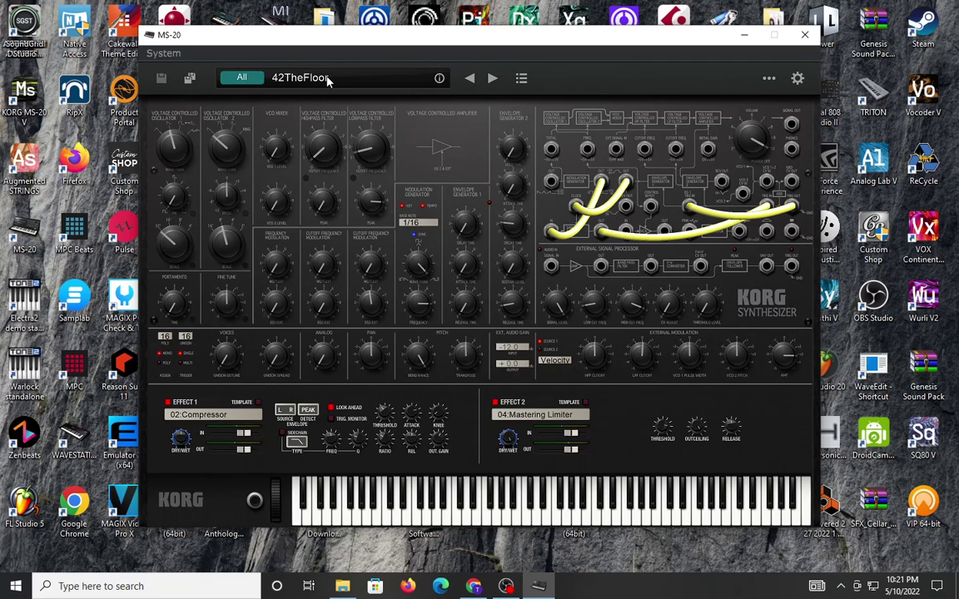
In the program browser, look through the Devine, Korg USA, Factory 1, Factory 2 and Template banks, returning to MS-20 Factory 2.
{"action": "left_click", "coordinate": [327, 80]}
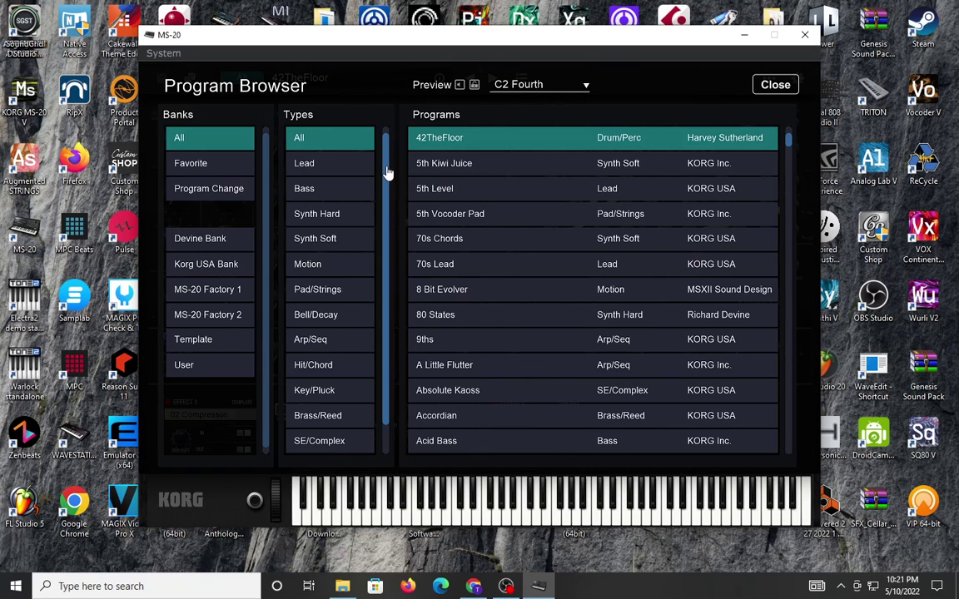
{"action": "scroll", "coordinate": [516, 239], "scroll_direction": "down", "scroll_amount": 8}
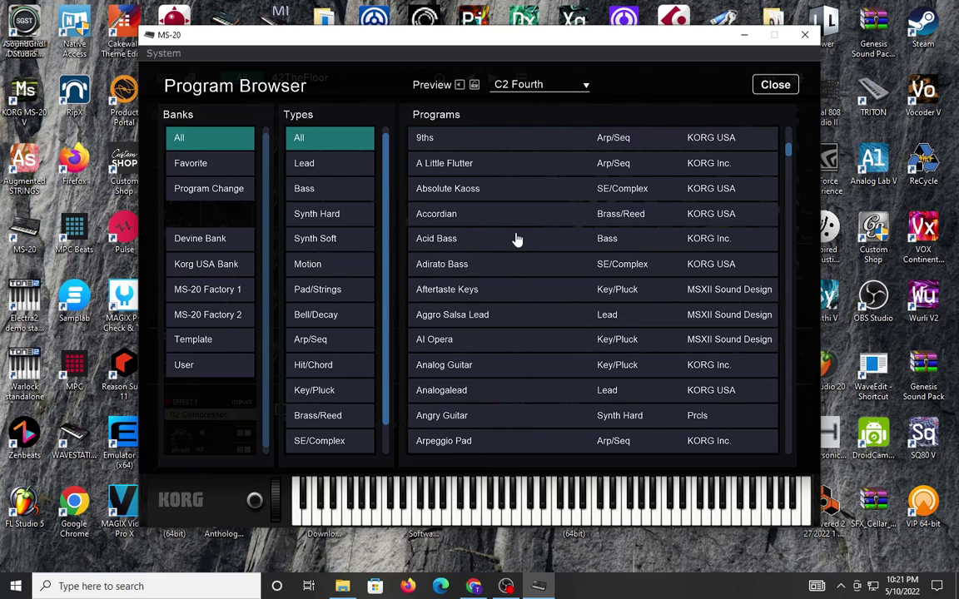
{"action": "scroll", "coordinate": [516, 240], "scroll_direction": "down", "scroll_amount": 12}
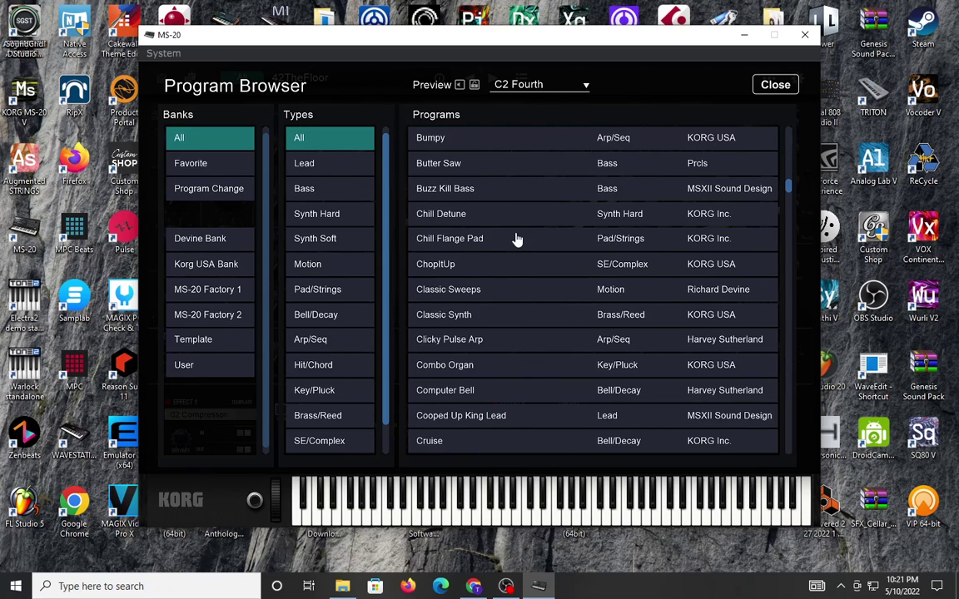
{"action": "scroll", "coordinate": [516, 240], "scroll_direction": "down", "scroll_amount": 12}
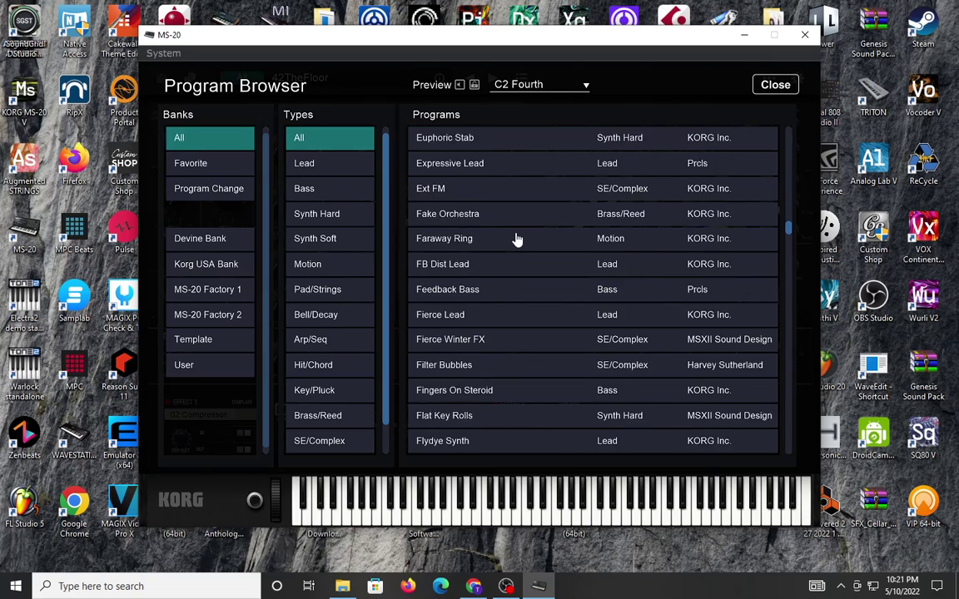
{"action": "scroll", "coordinate": [516, 239], "scroll_direction": "down", "scroll_amount": 2}
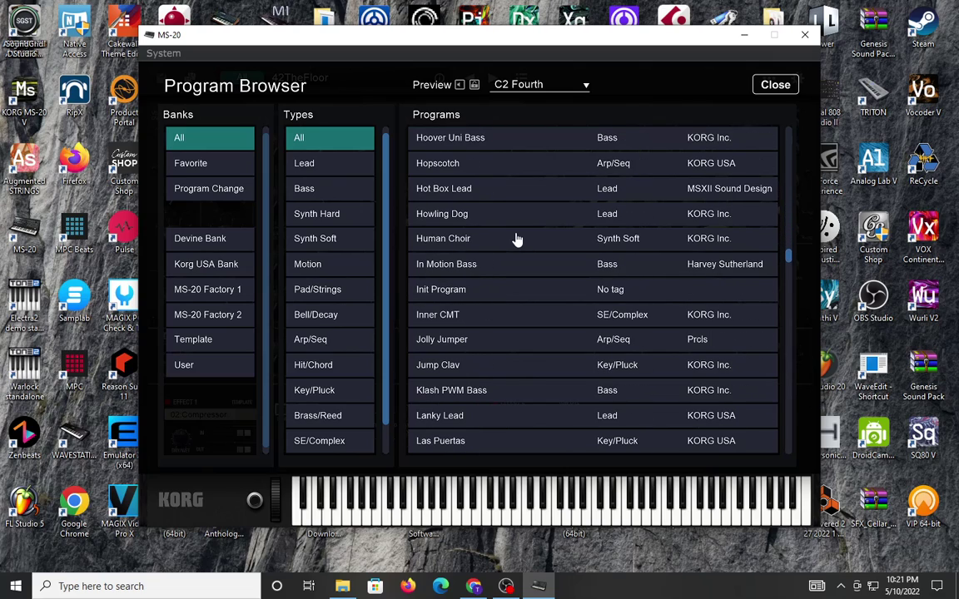
{"action": "left_click", "coordinate": [184, 238]}
{"action": "left_click", "coordinate": [205, 263]}
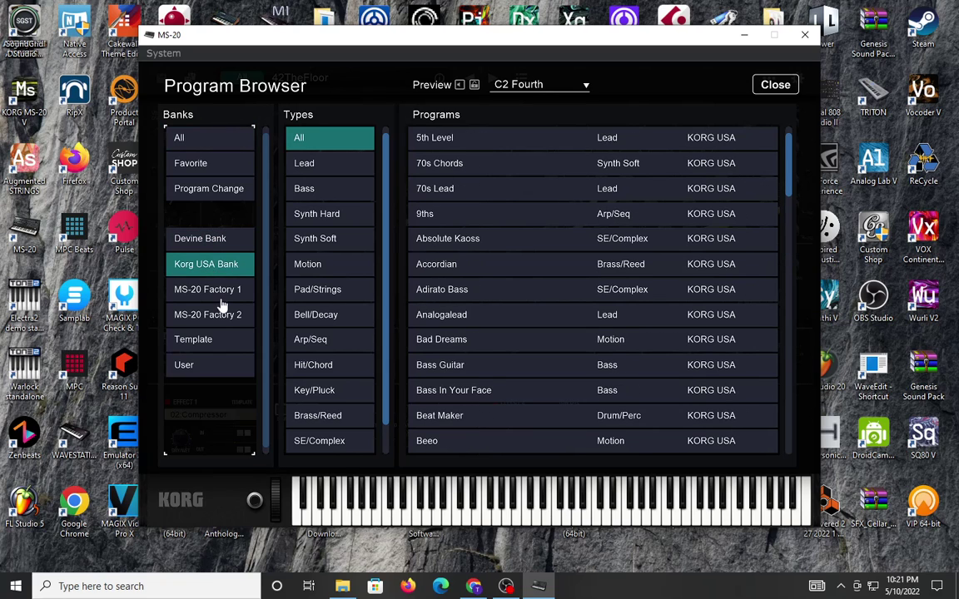
{"action": "left_click", "coordinate": [223, 293]}
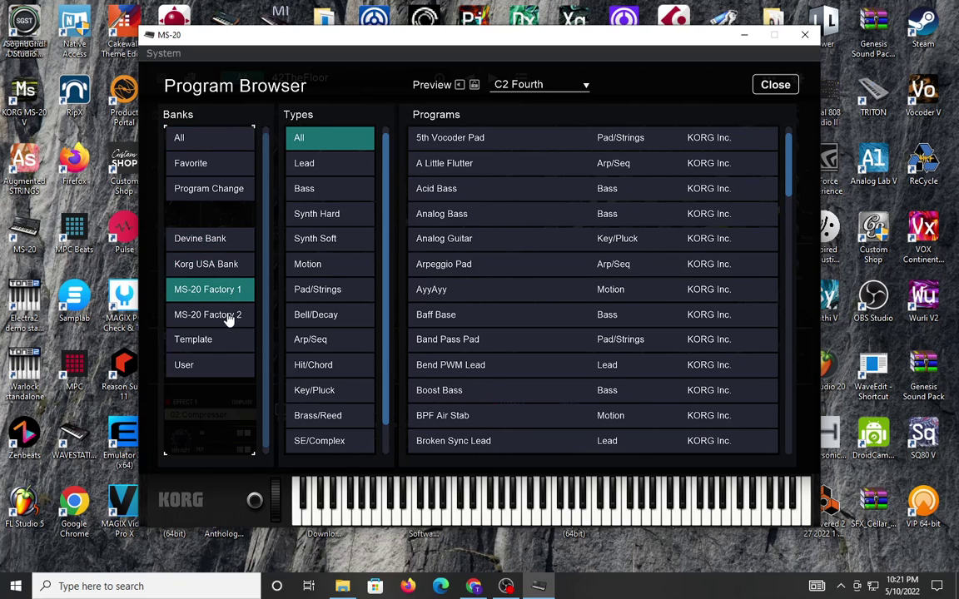
{"action": "left_click", "coordinate": [230, 319]}
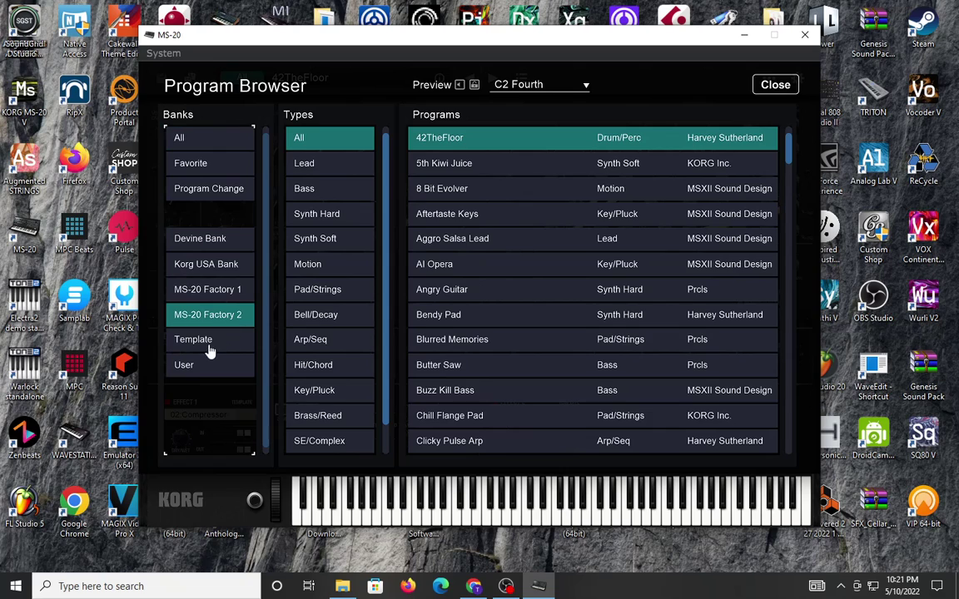
{"action": "left_click", "coordinate": [208, 347]}
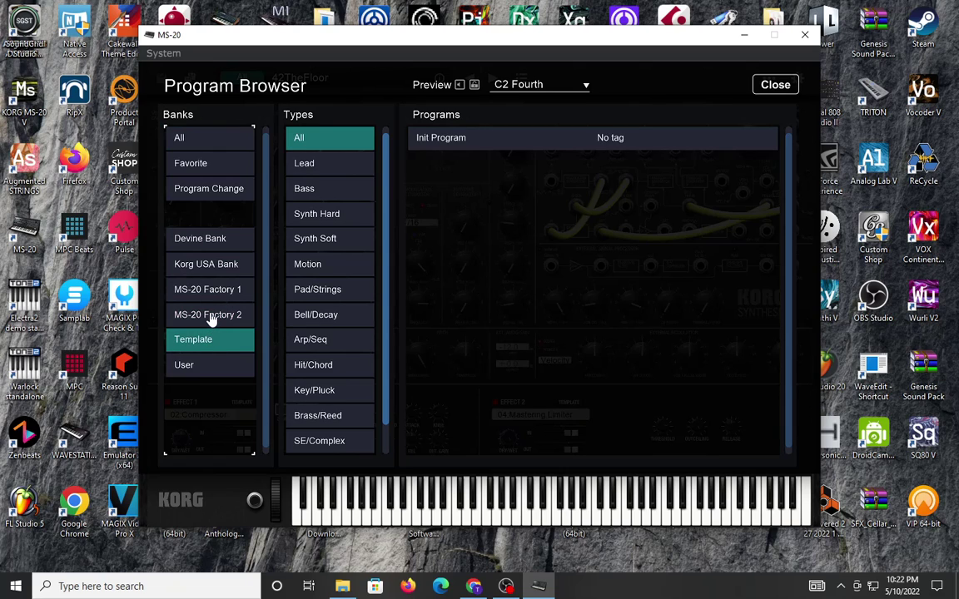
{"action": "left_click", "coordinate": [210, 316]}
Filter to SE/Complex programs and load Ext FM, then Wowzer FX.
{"action": "scroll", "coordinate": [331, 266], "scroll_direction": "down", "scroll_amount": 1}
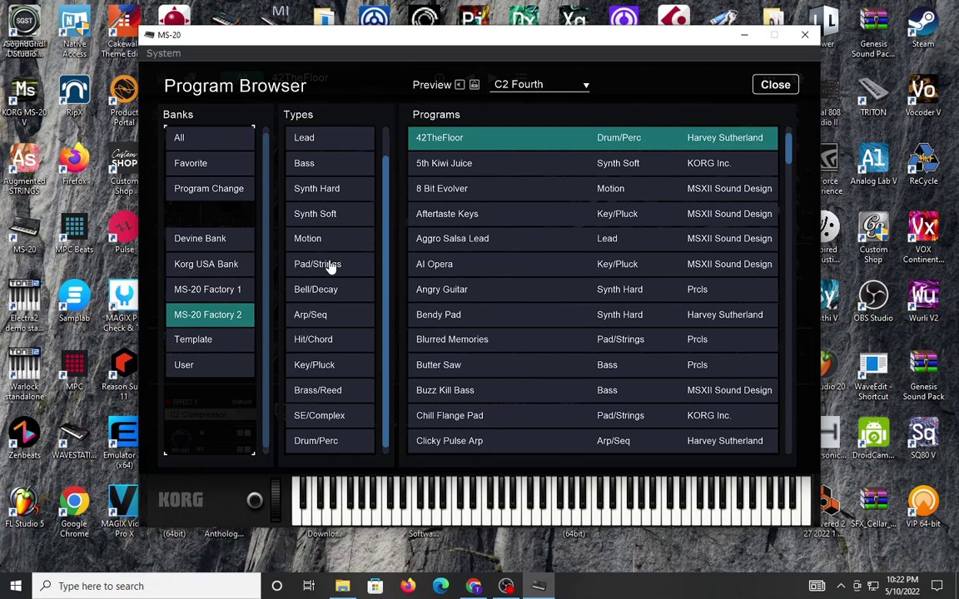
{"action": "left_click", "coordinate": [326, 420]}
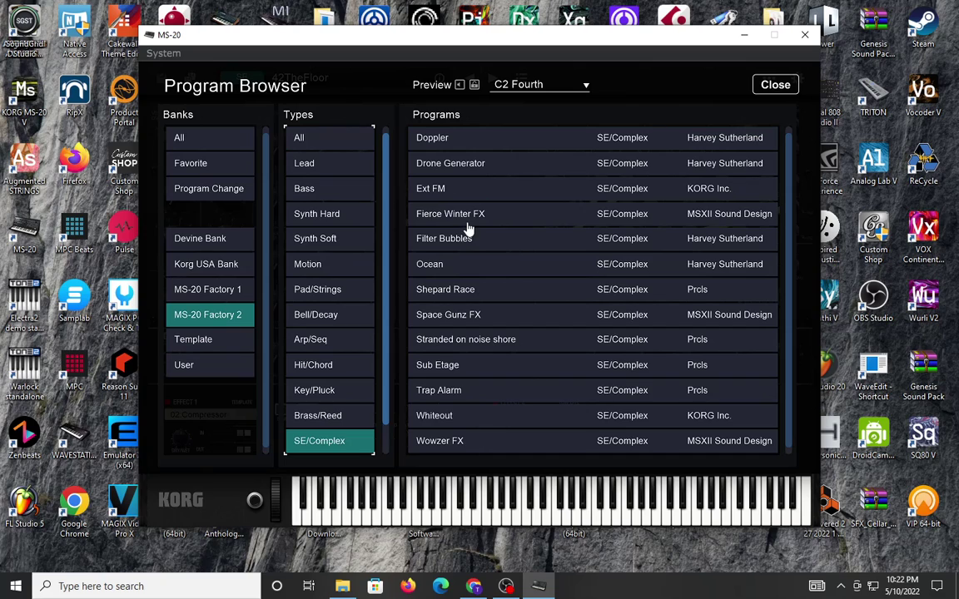
{"action": "left_click", "coordinate": [436, 193]}
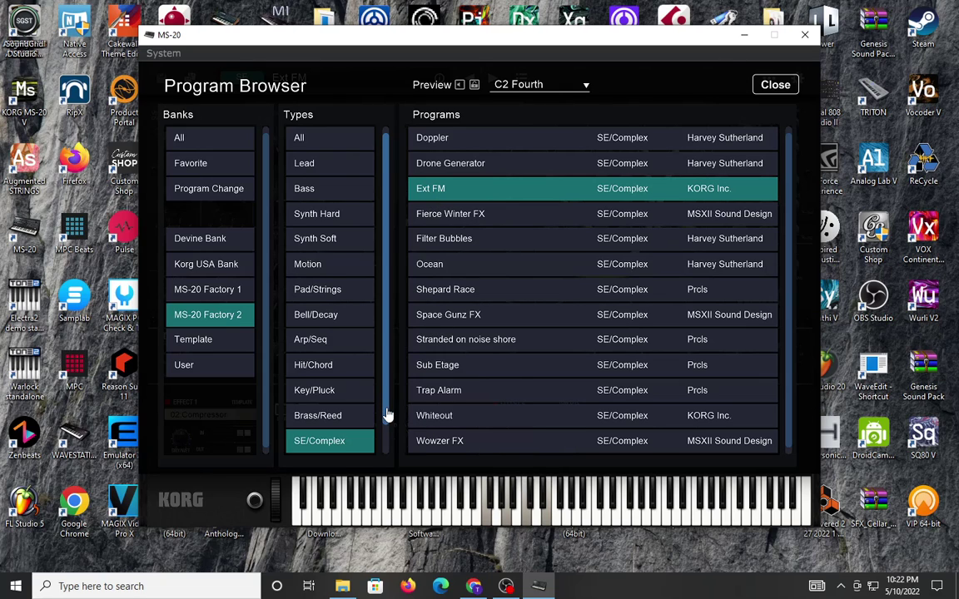
{"action": "scroll", "coordinate": [387, 443], "scroll_direction": "down", "scroll_amount": 1}
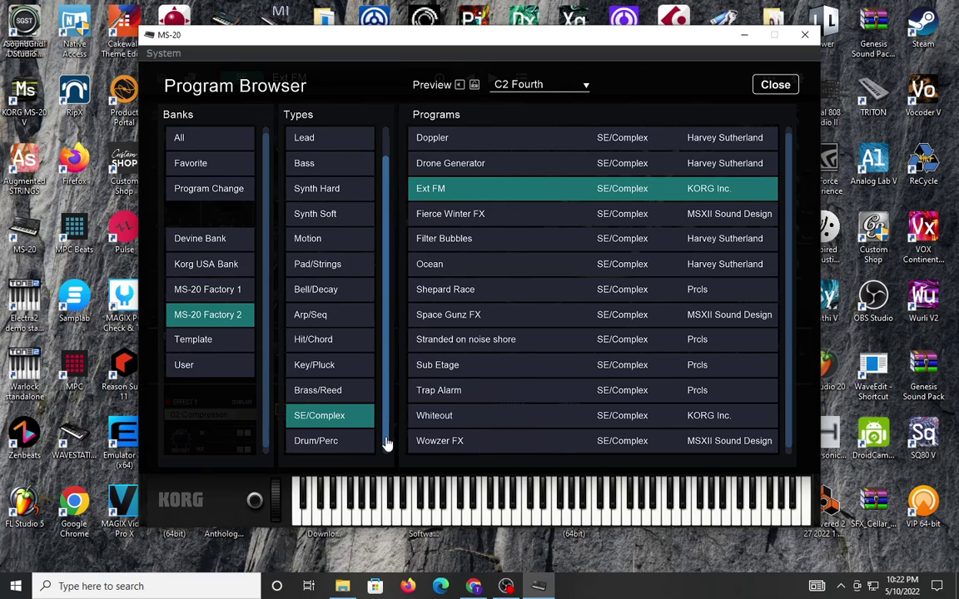
{"action": "left_click", "coordinate": [428, 442]}
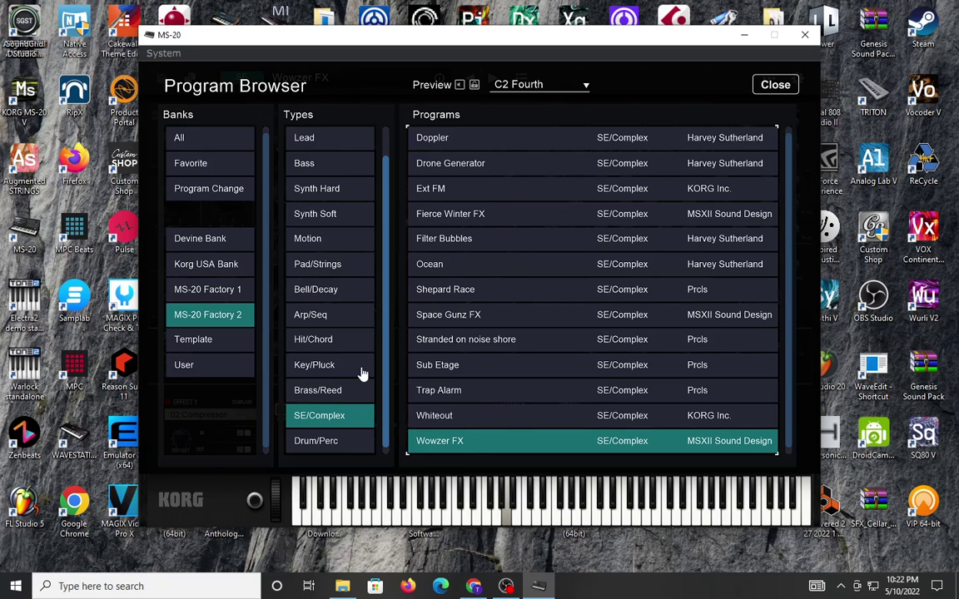
Audition Drum/Perc programs Disco Pow, Robo Clap, Self Osc Kick, Slick Kik, Space Fight Perc, ending on Velocity Percs.
{"action": "left_click", "coordinate": [321, 438]}
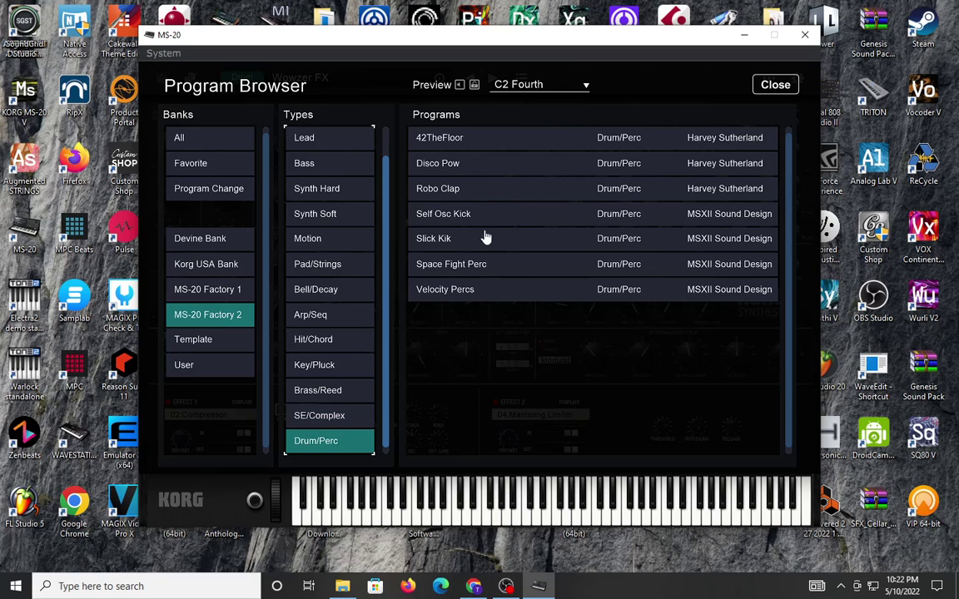
{"action": "left_click", "coordinate": [453, 164]}
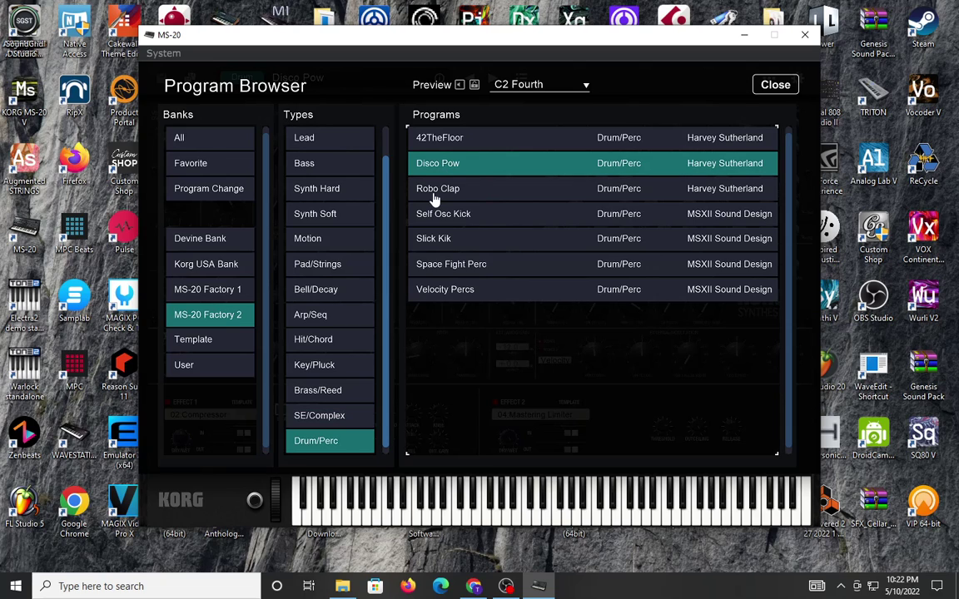
{"action": "left_click", "coordinate": [433, 197]}
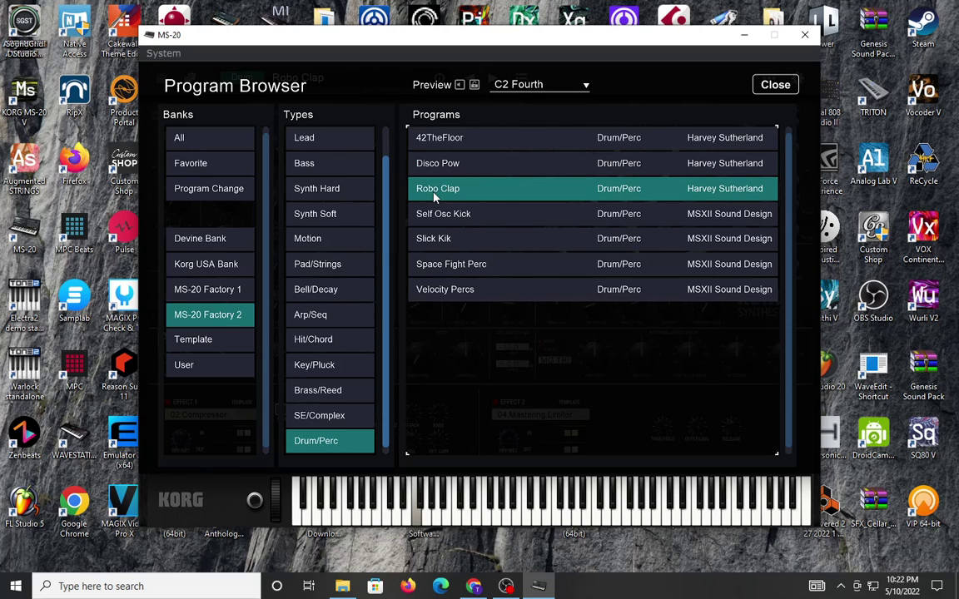
{"action": "left_click", "coordinate": [446, 214]}
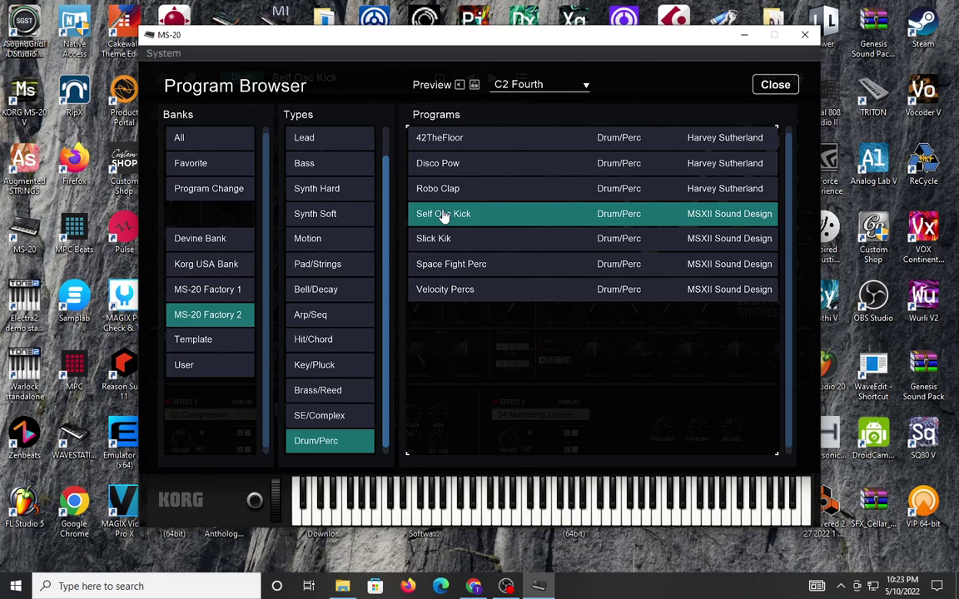
{"action": "left_click", "coordinate": [438, 192]}
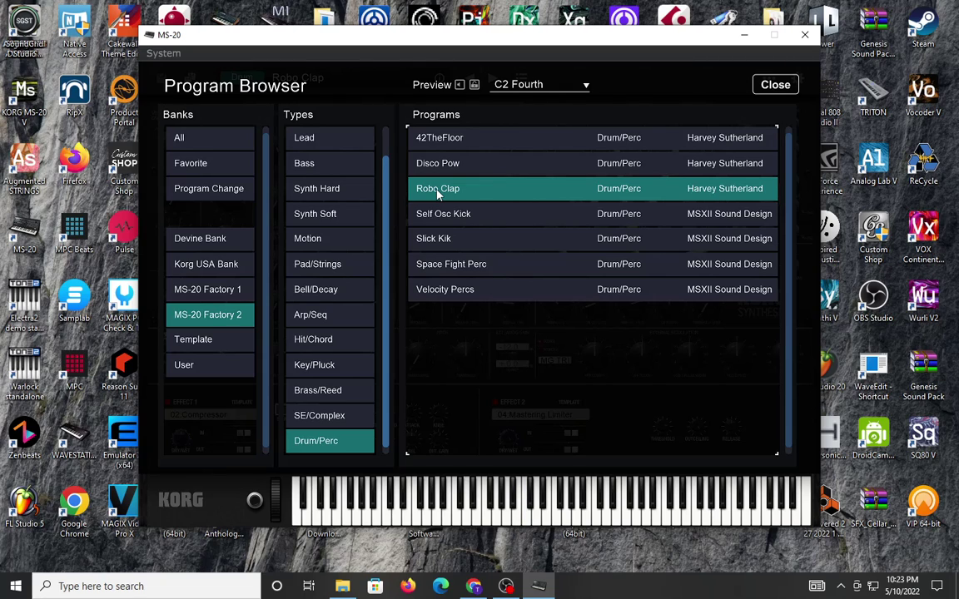
{"action": "left_click", "coordinate": [431, 240]}
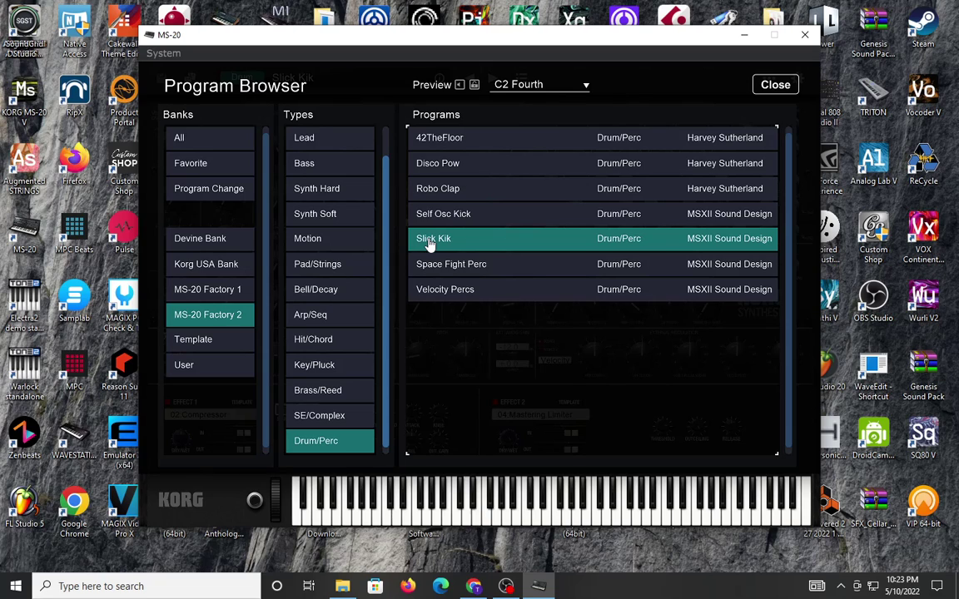
{"action": "left_click", "coordinate": [445, 265]}
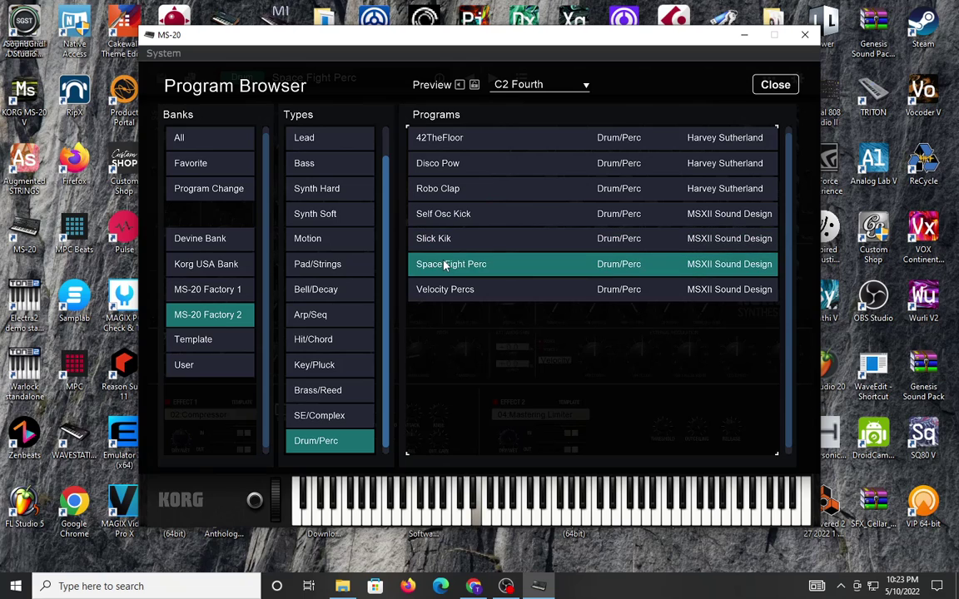
{"action": "left_click", "coordinate": [446, 296]}
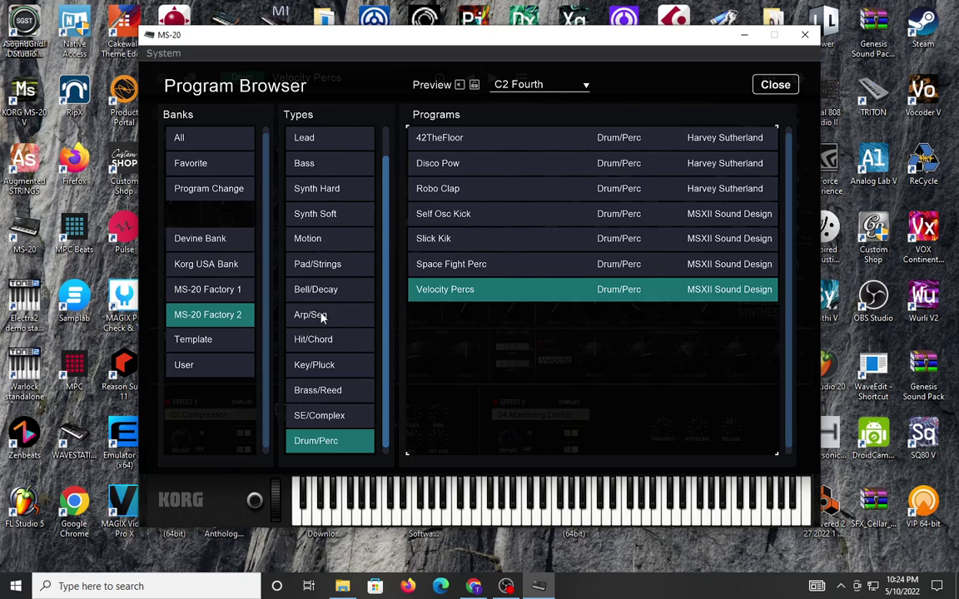
{"action": "left_click", "coordinate": [296, 309]}
Try Modulated Chords and The Melbourne Sound, then load Spooky Pulse Arp and close the browser.
{"action": "left_click", "coordinate": [471, 240]}
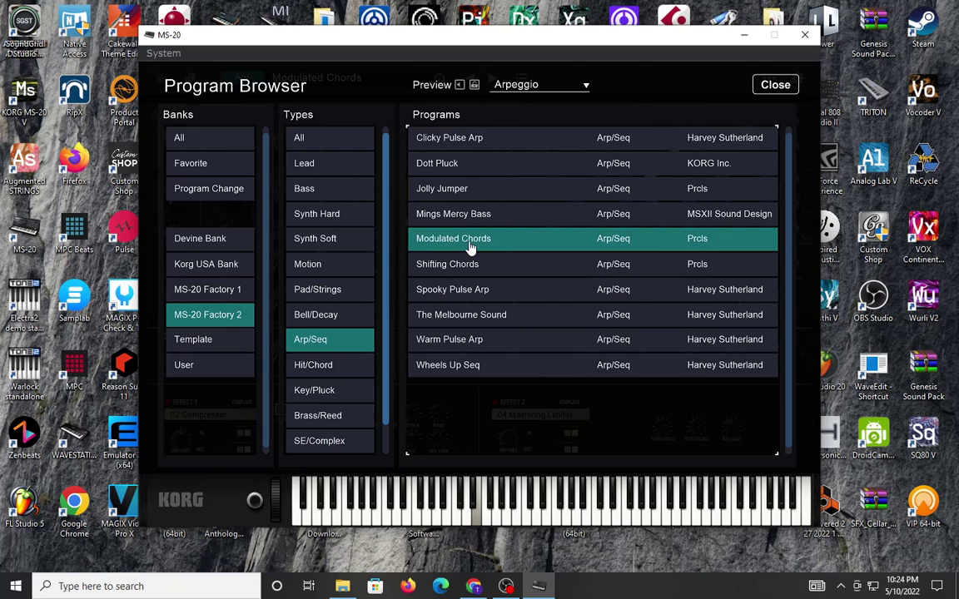
{"action": "left_click", "coordinate": [442, 317]}
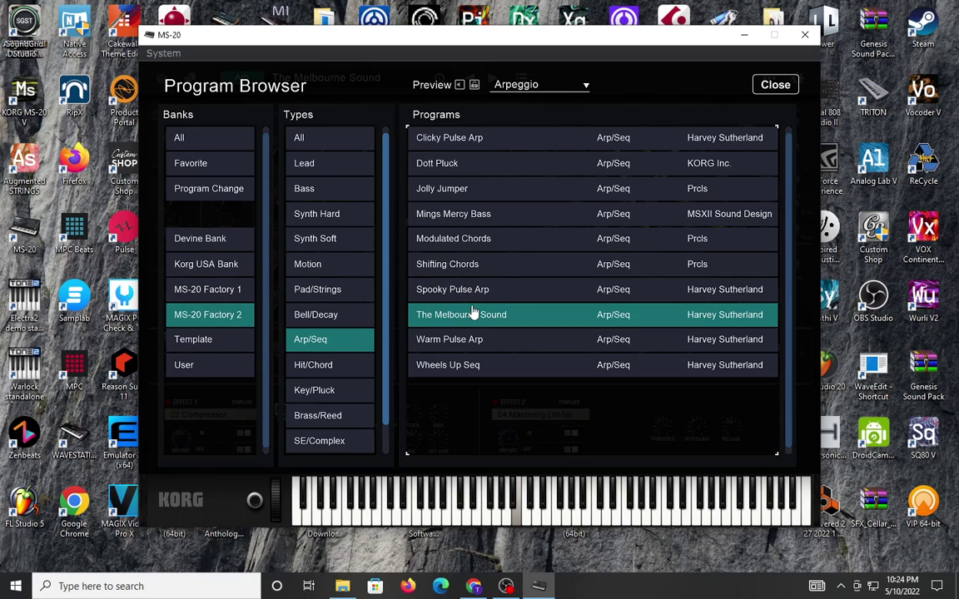
{"action": "left_click", "coordinate": [458, 289]}
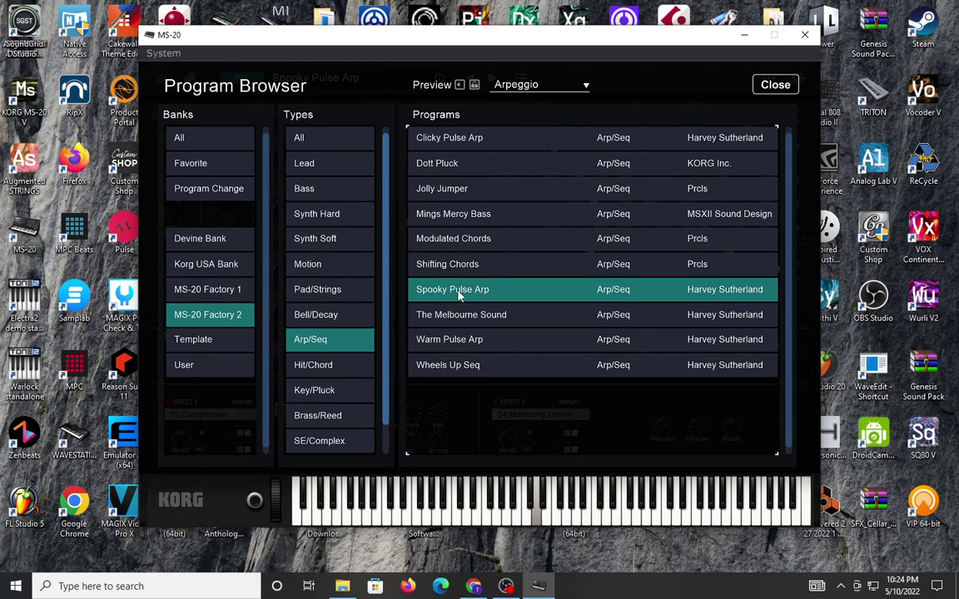
{"action": "left_click", "coordinate": [782, 92]}
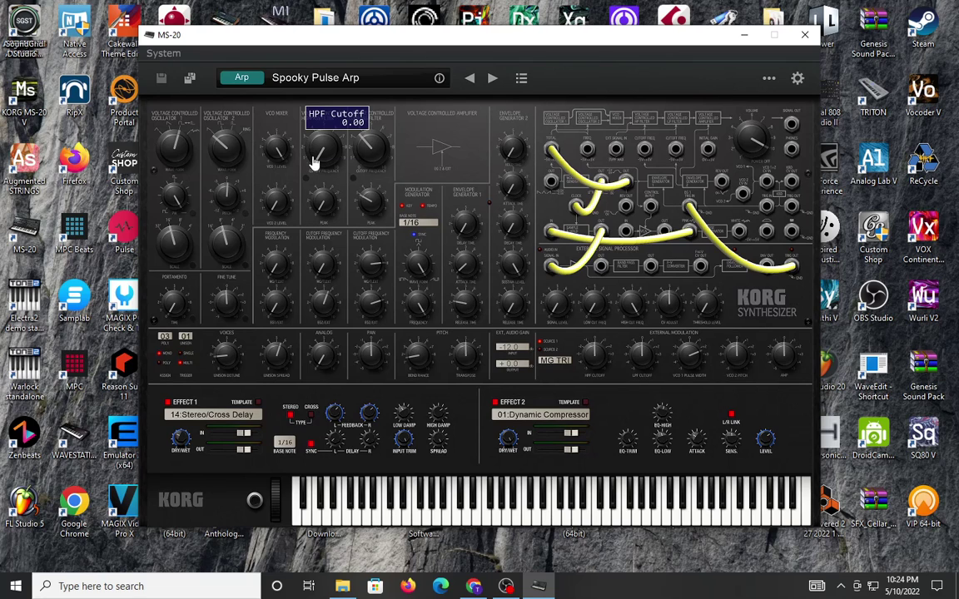
Raise highpass cutoff to 8.75, switch to Surface Bubbles, and set the MG frequency to MG Times 1.
{"action": "left_click_drag", "start_coordinate": [316, 154], "coordinate": [326, 124]}
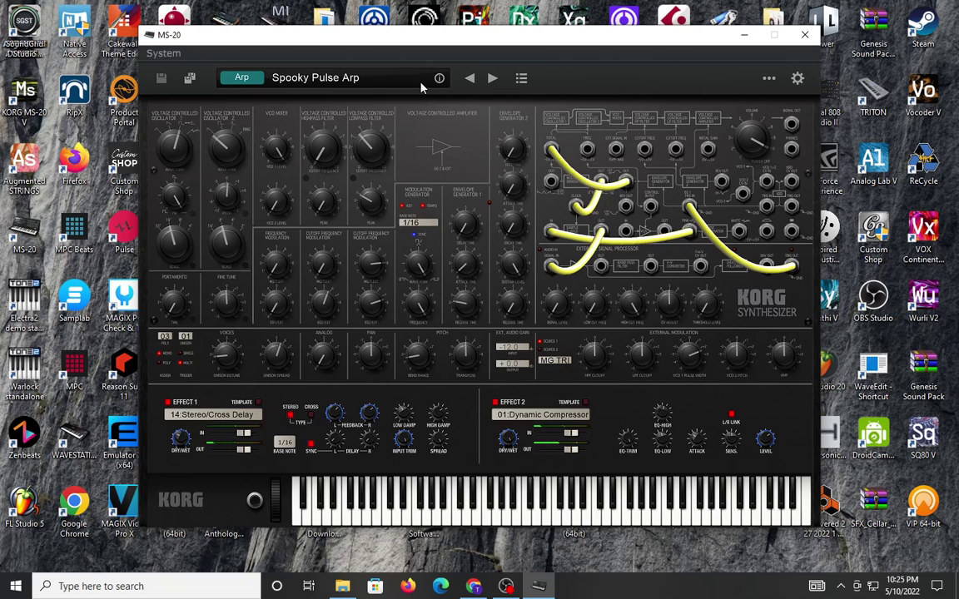
{"action": "left_click", "coordinate": [493, 78]}
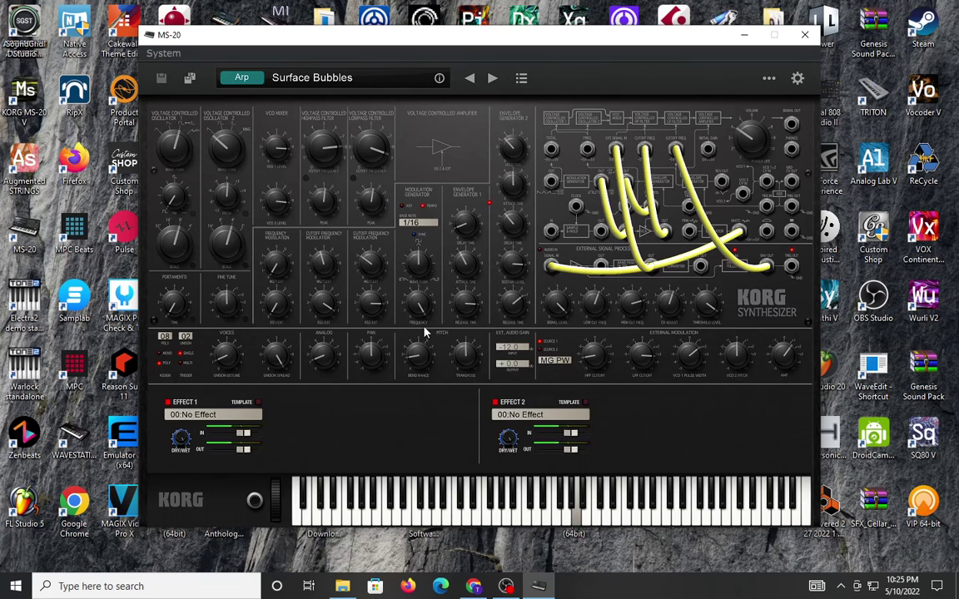
{"action": "mouse_move", "coordinate": [417, 312]}
{"action": "left_mouse_down"}
{"action": "mouse_move", "coordinate": [413, 376]}
{"action": "mouse_move", "coordinate": [406, 323]}
{"action": "left_mouse_up"}
{"action": "mouse_move", "coordinate": [466, 259]}
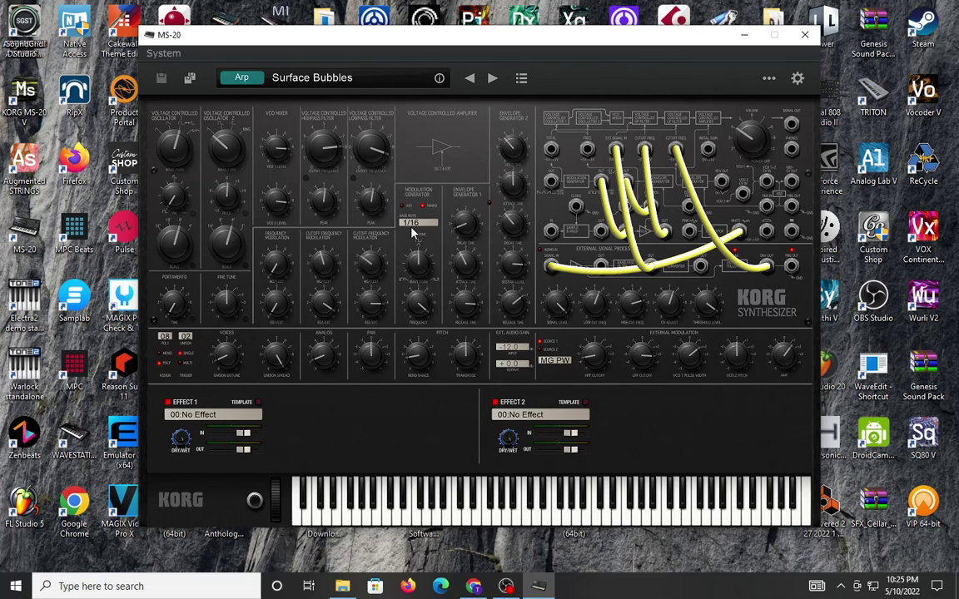
{"action": "mouse_move", "coordinate": [422, 261]}
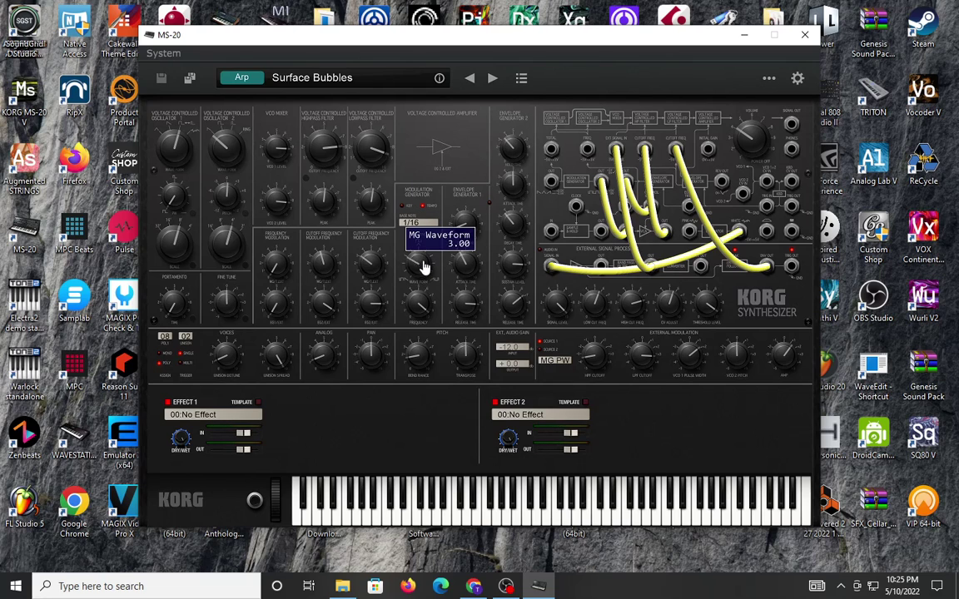
{"action": "mouse_move", "coordinate": [422, 310]}
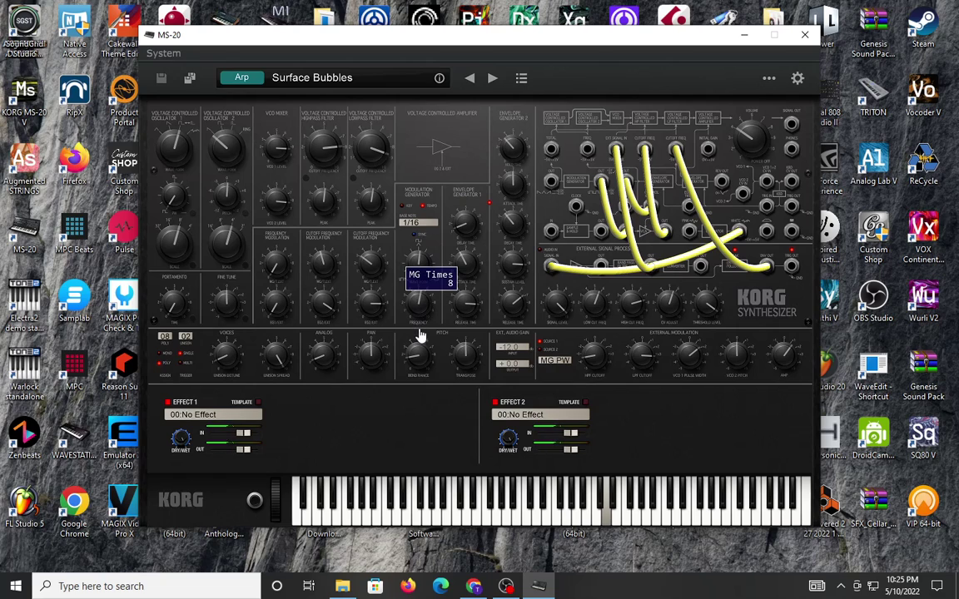
{"action": "scroll", "coordinate": [420, 306], "scroll_direction": "down", "scroll_amount": 5}
{"action": "mouse_move", "coordinate": [468, 240]}
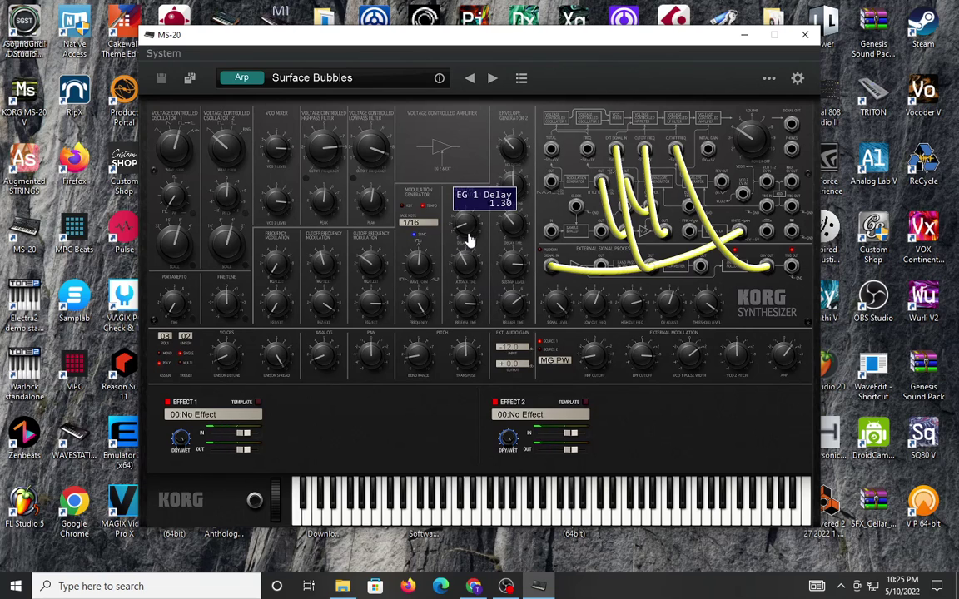
{"action": "left_click", "coordinate": [191, 416]}
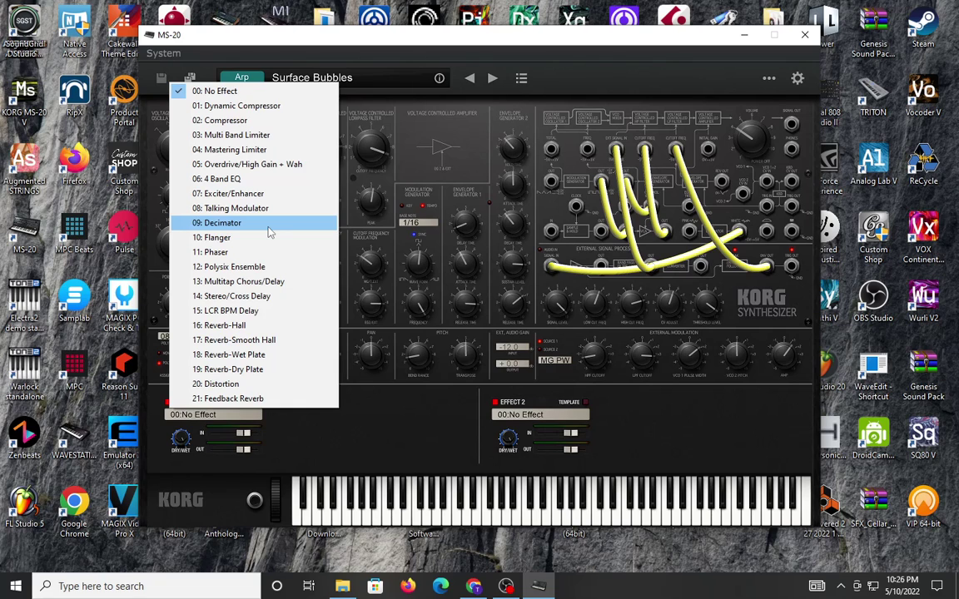
{"action": "left_click", "coordinate": [399, 126]}
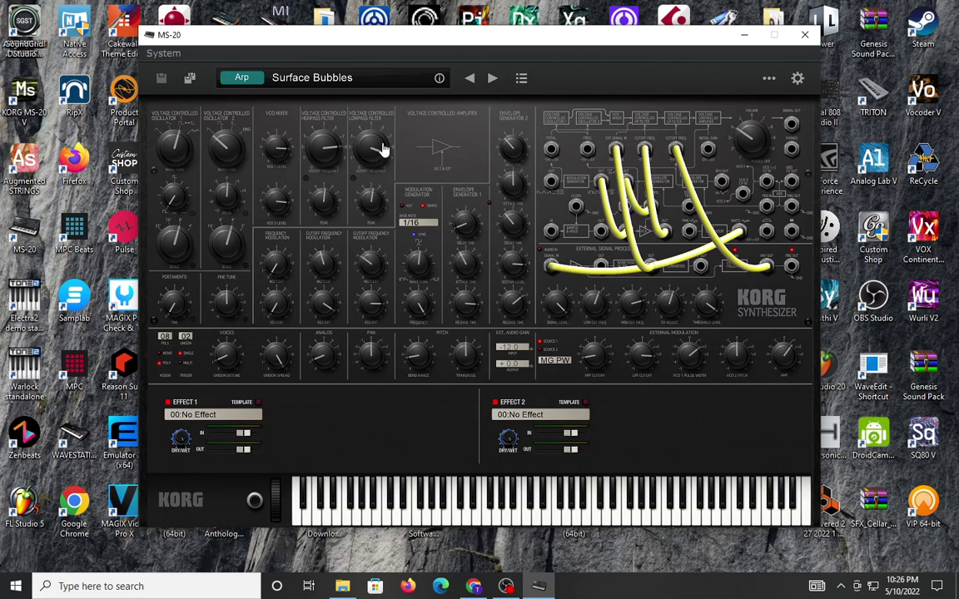
{"action": "left_click", "coordinate": [190, 79]}
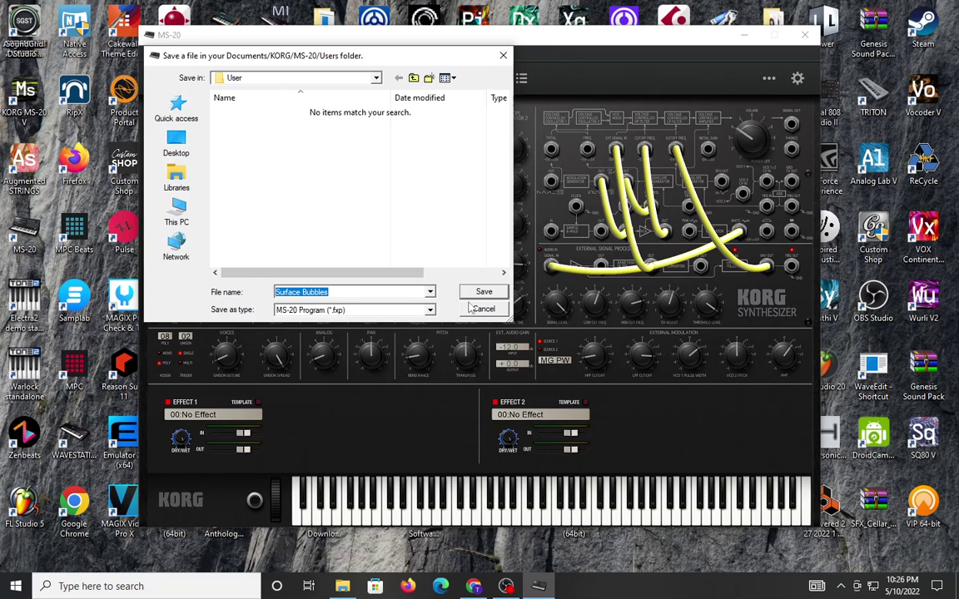
{"action": "left_click", "coordinate": [482, 309]}
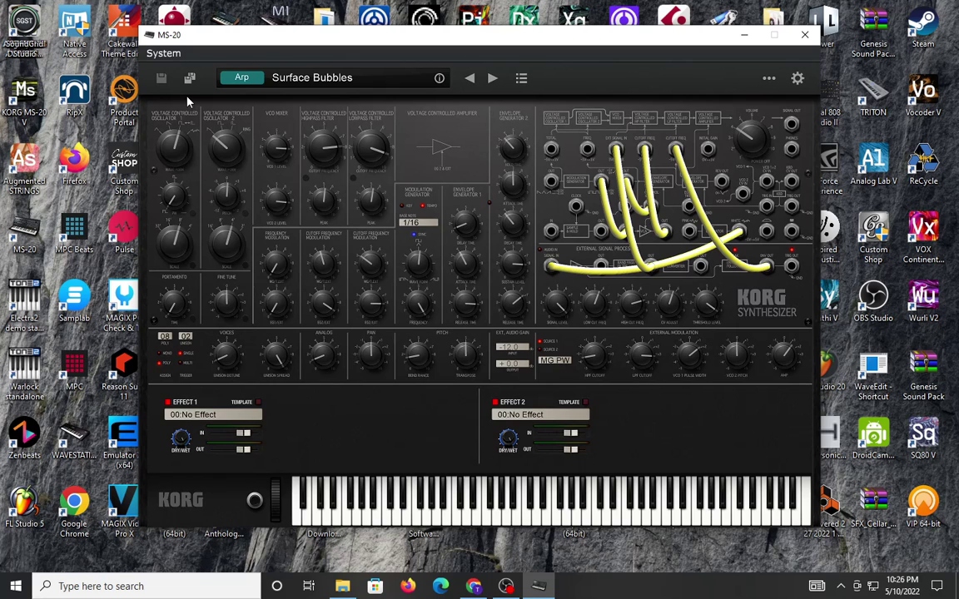
{"action": "left_click", "coordinate": [521, 79]}
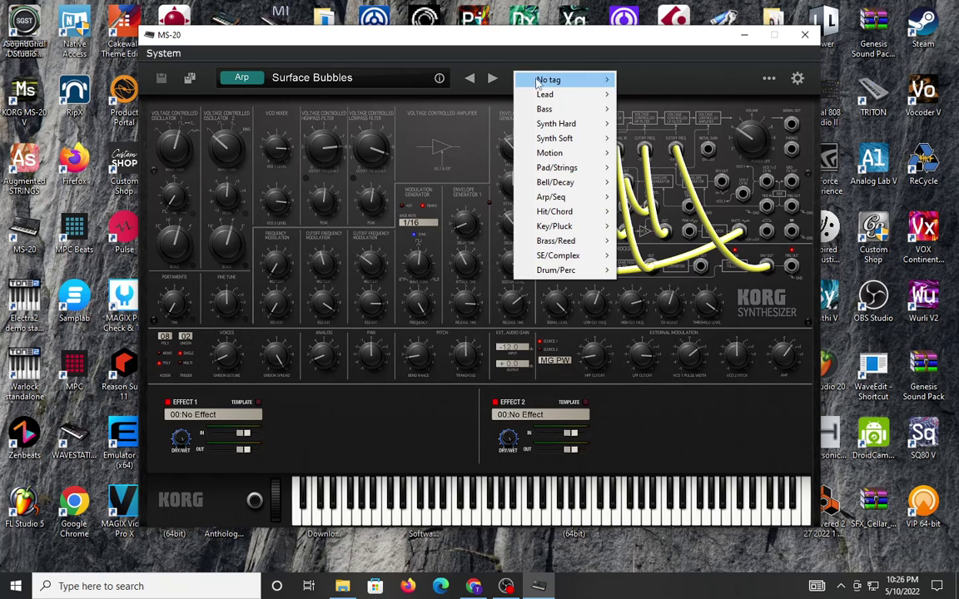
{"action": "mouse_move", "coordinate": [545, 81]}
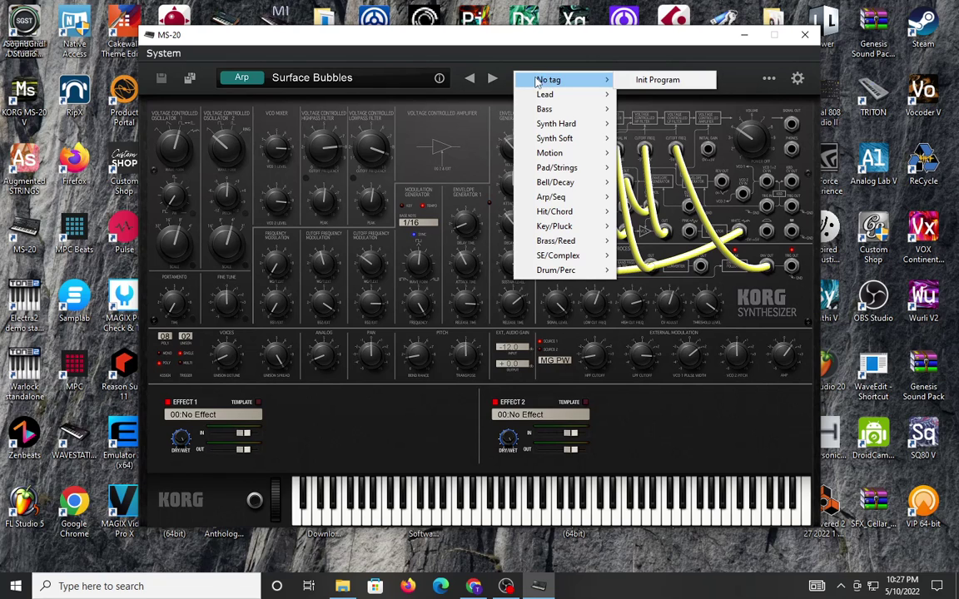
{"action": "left_click", "coordinate": [762, 80]}
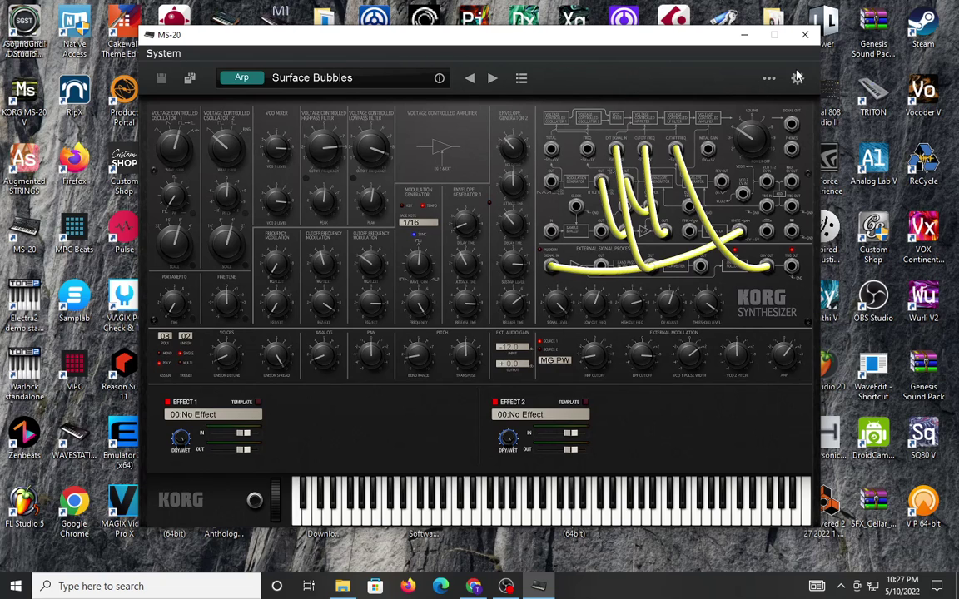
{"action": "mouse_move", "coordinate": [384, 310]}
{"action": "left_click", "coordinate": [152, 55]}
{"action": "left_click", "coordinate": [229, 69]}
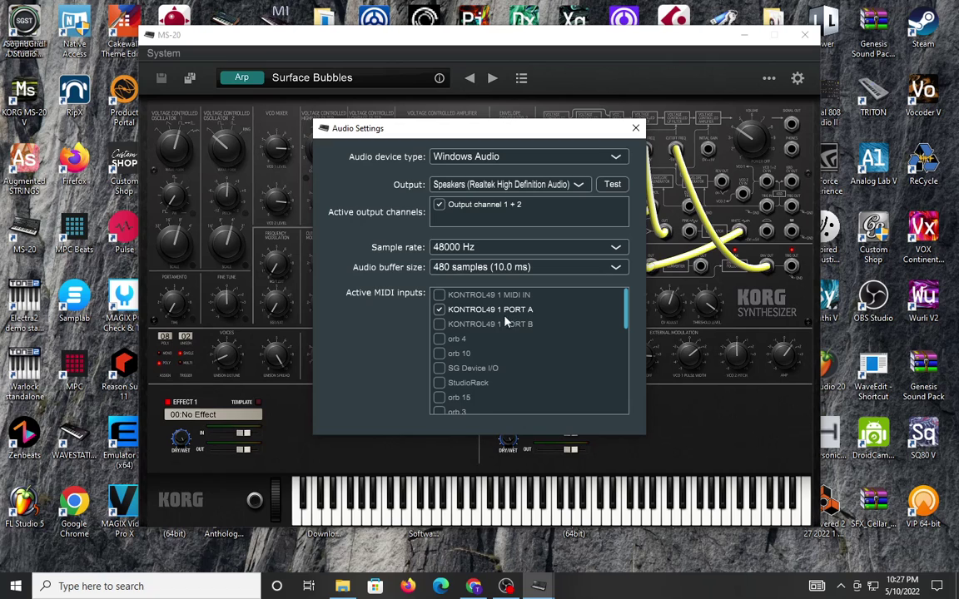
{"action": "scroll", "coordinate": [518, 295], "scroll_direction": "down", "scroll_amount": 5}
{"action": "scroll", "coordinate": [517, 296], "scroll_direction": "up", "scroll_amount": 5}
{"action": "left_click", "coordinate": [635, 129]}
{"action": "left_click", "coordinate": [797, 78]}
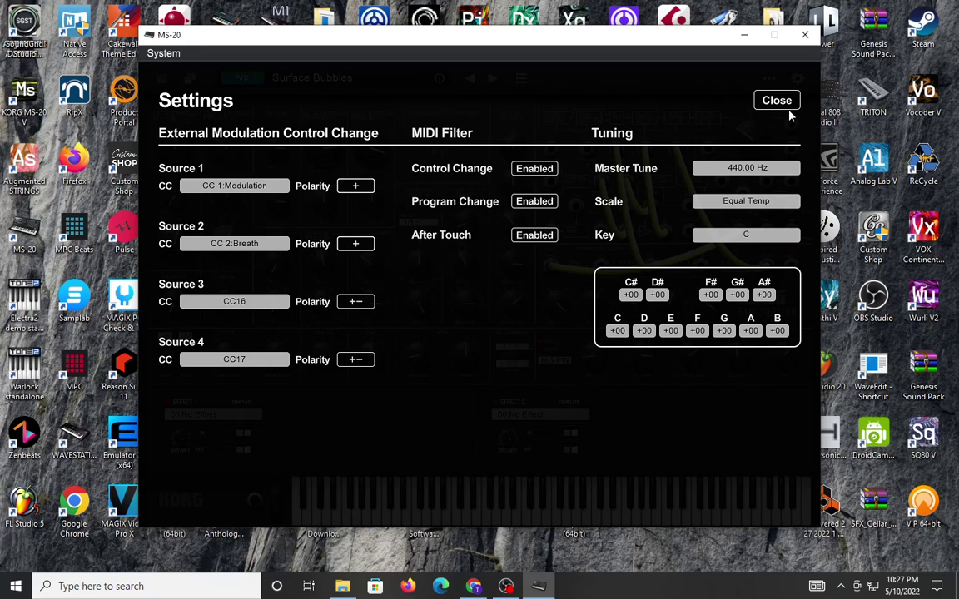
{"action": "left_click", "coordinate": [782, 104]}
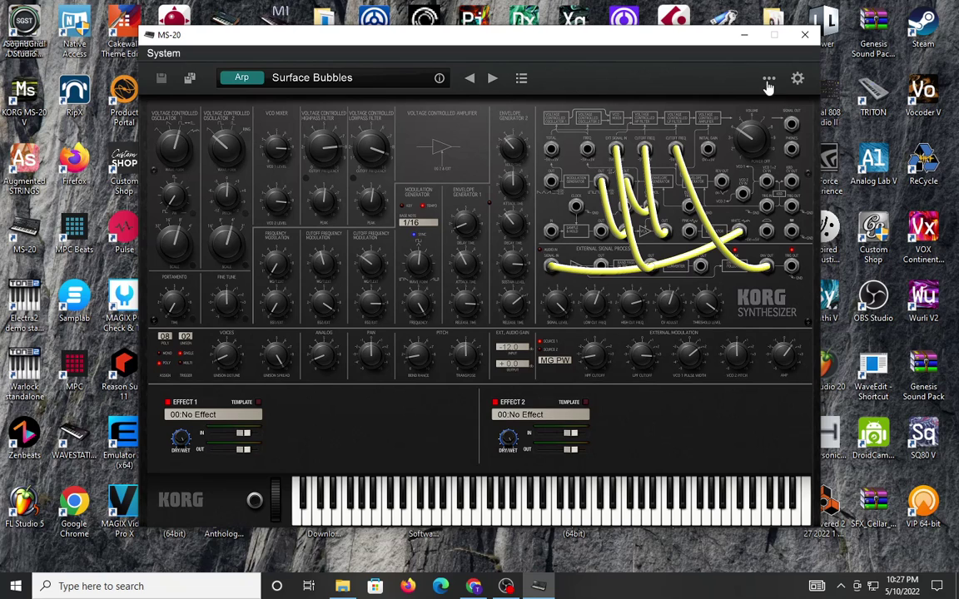
Set the screen size to Large (110%) and move the window up and to the left.
{"action": "left_click", "coordinate": [768, 81]}
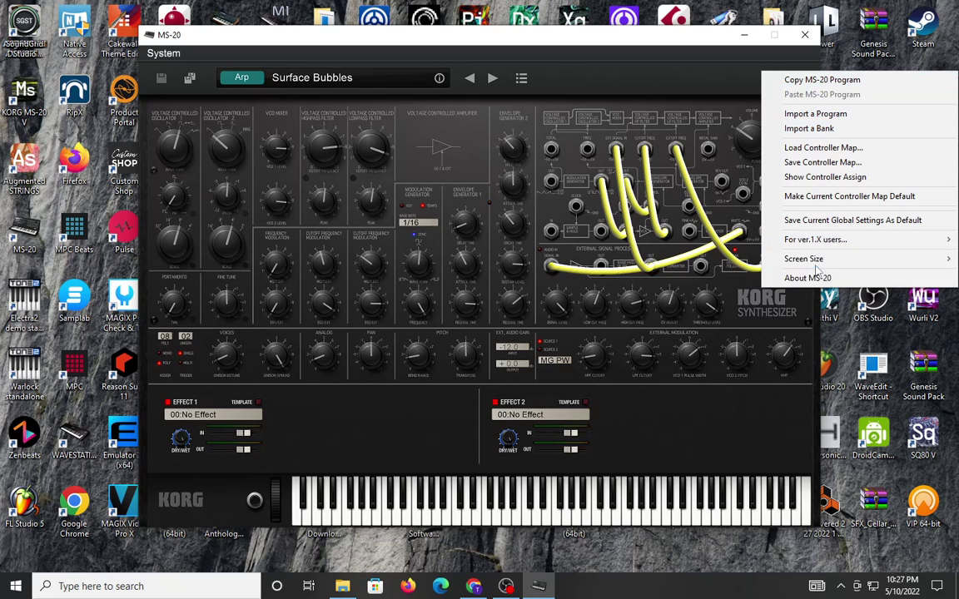
{"action": "mouse_move", "coordinate": [815, 263]}
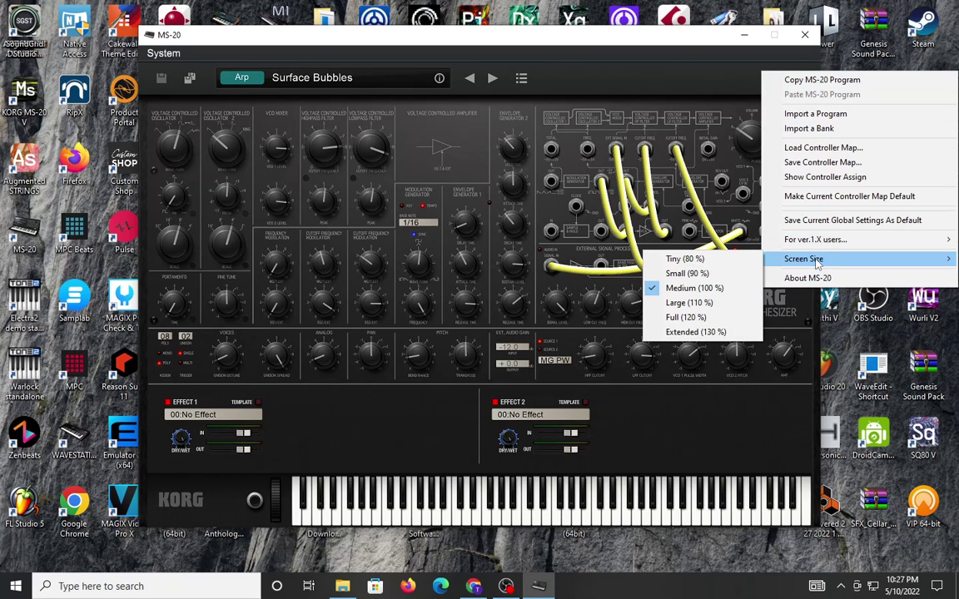
{"action": "left_click", "coordinate": [699, 302]}
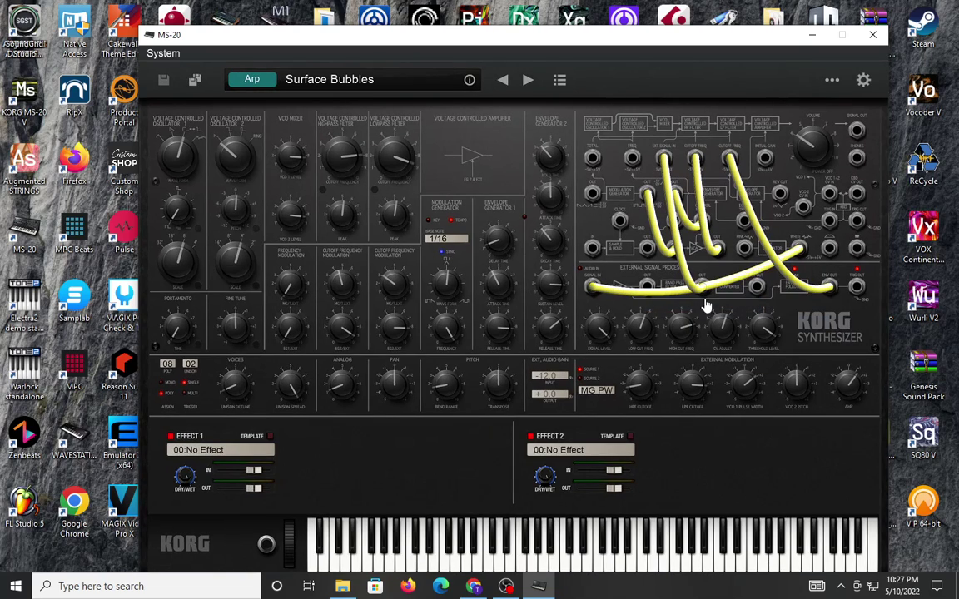
{"action": "left_click_drag", "start_coordinate": [559, 37], "coordinate": [510, 13]}
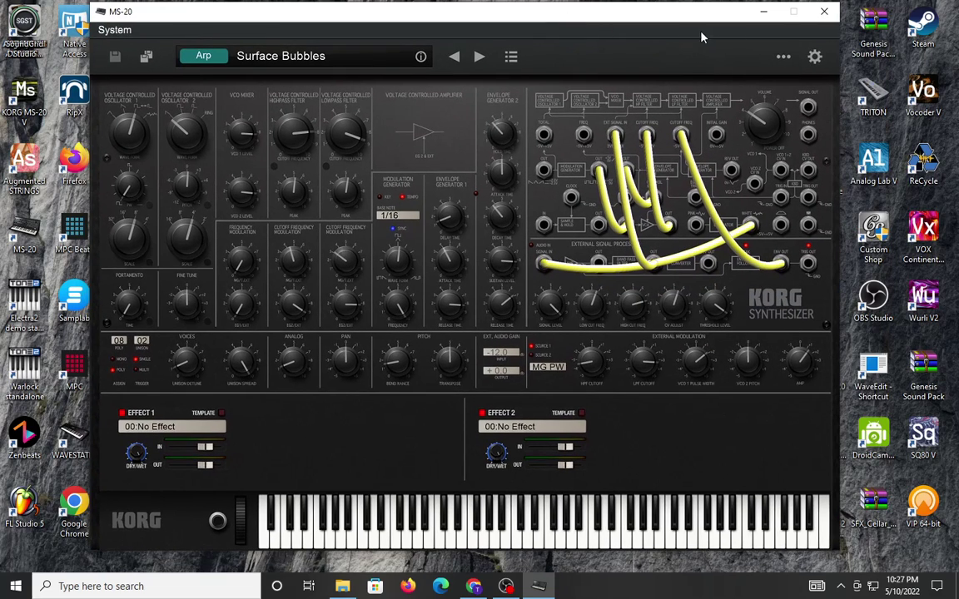
{"action": "left_click", "coordinate": [783, 56]}
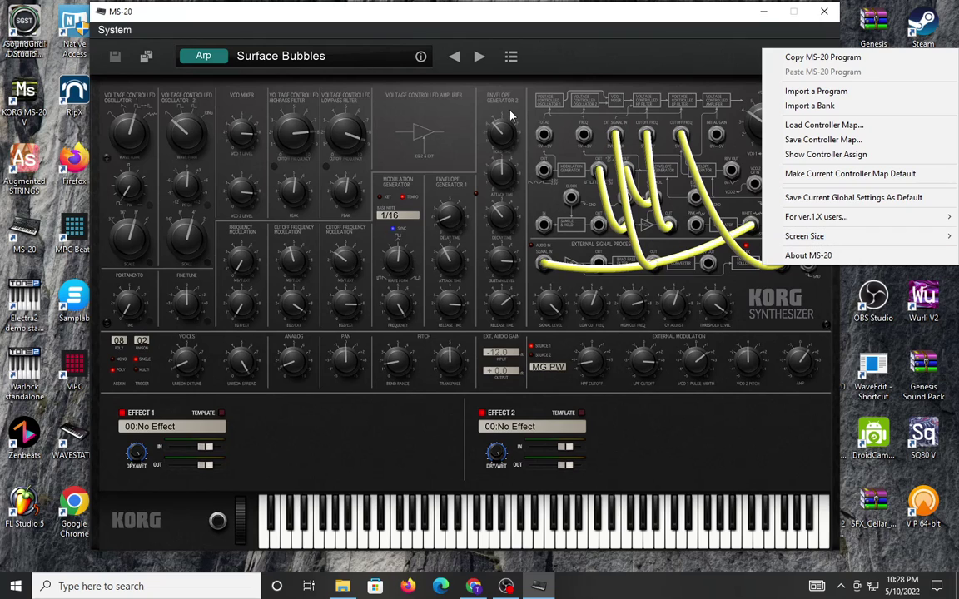
Dismiss the Korg options list without choosing anything.
{"action": "left_click", "coordinate": [573, 74]}
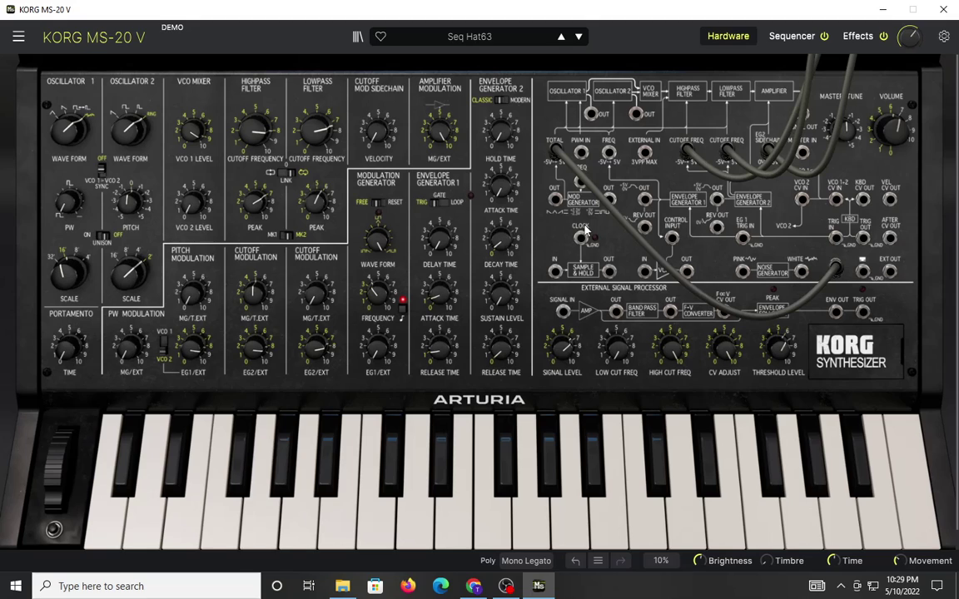
Open the preset category menu and view the Brass & Winds and Strings preset lists.
{"action": "left_click", "coordinate": [480, 40]}
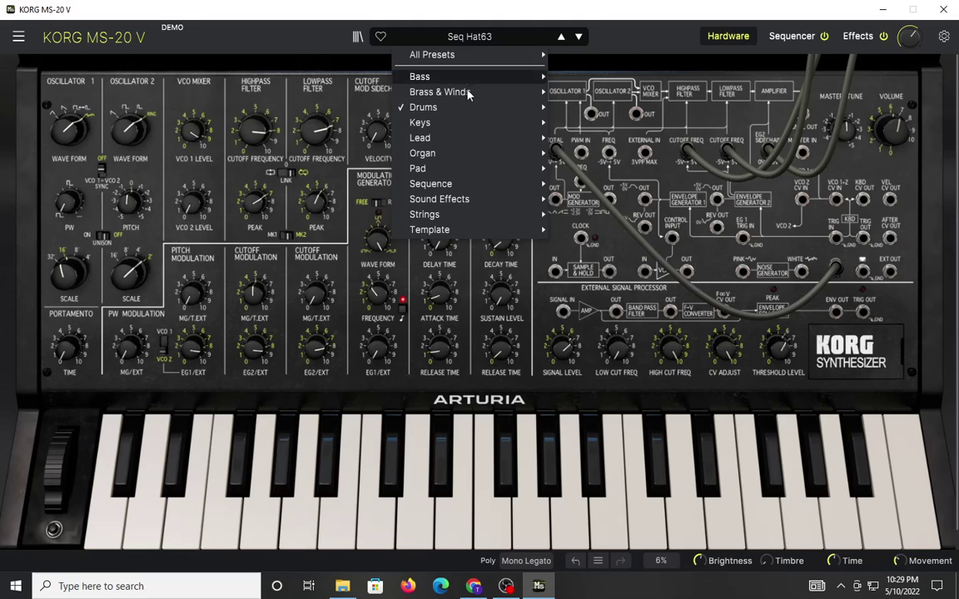
{"action": "mouse_move", "coordinate": [468, 95]}
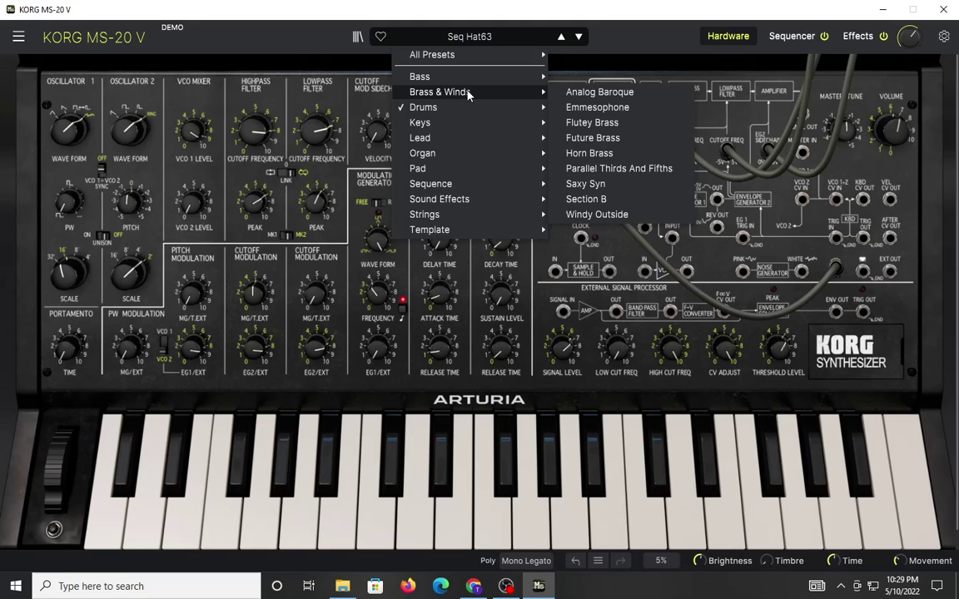
{"action": "mouse_move", "coordinate": [445, 218]}
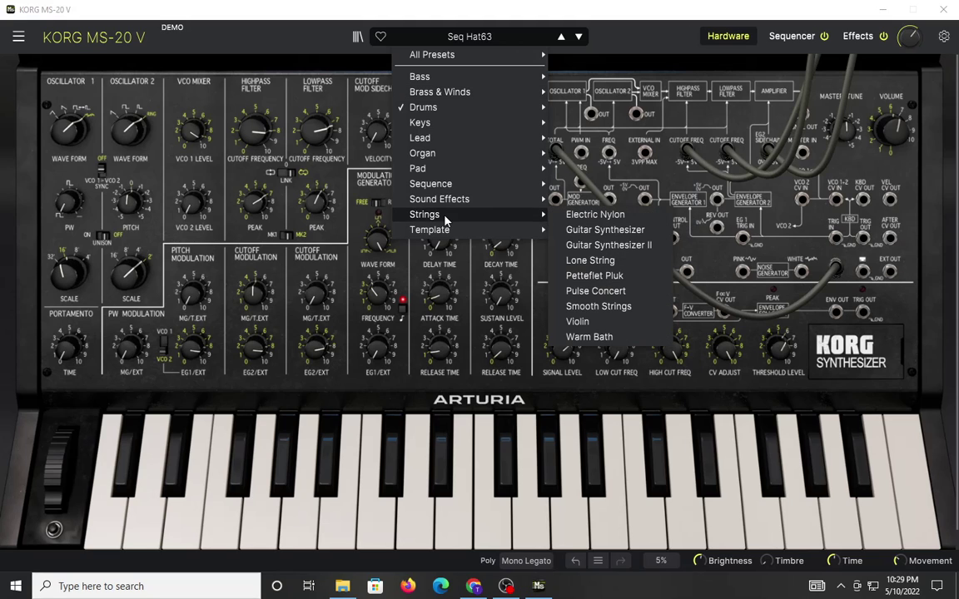